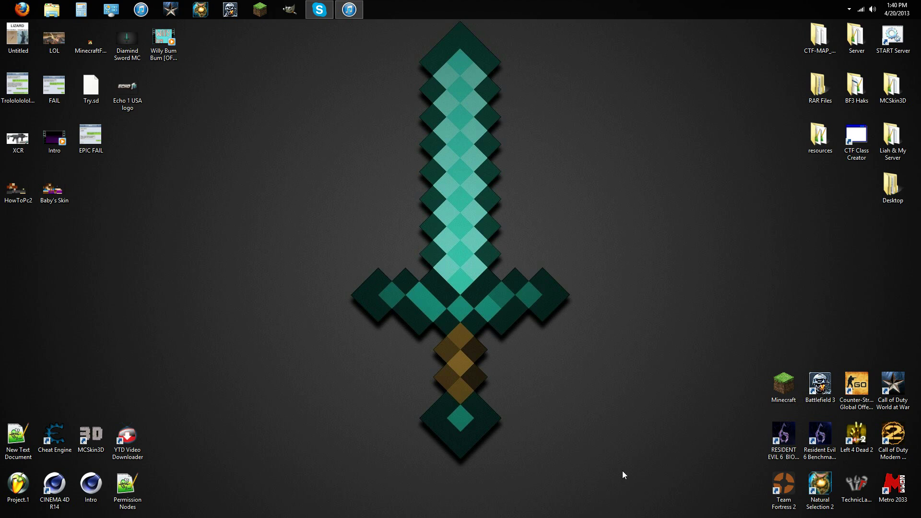
In Firefox, search Google for CraftBukkit and open the CraftBukkit downloads page on dl.bukkit.org.
left_click(34, 7)
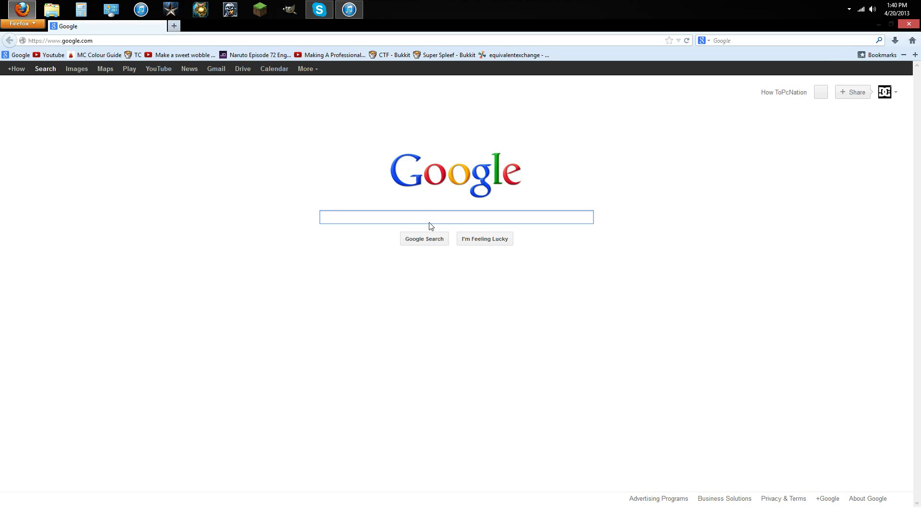
type("Buki")
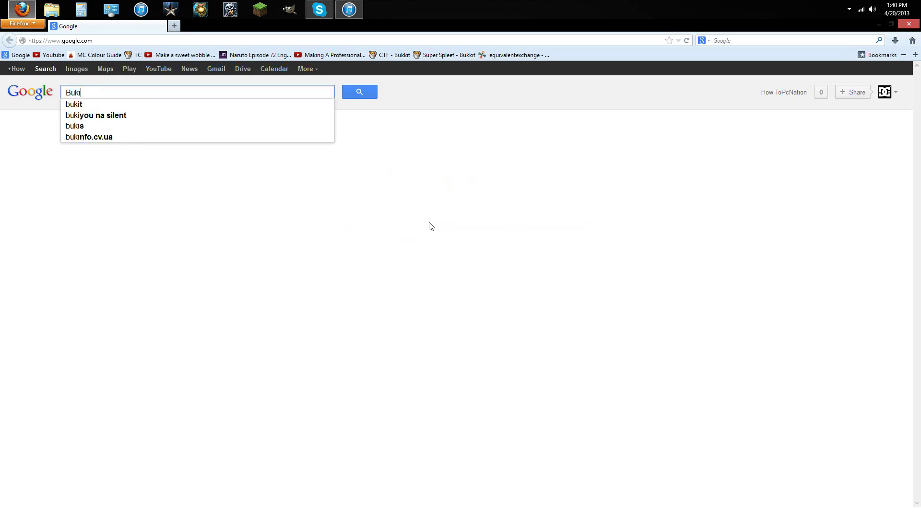
key("BackSpace")
key("BackSpace")
key("BackSpace")
key("BackSpace")
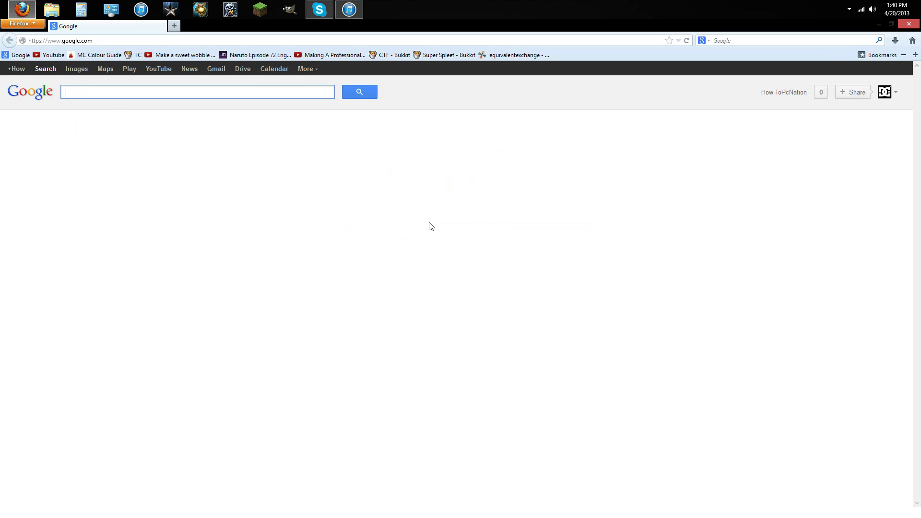
type("CraftBukkit")
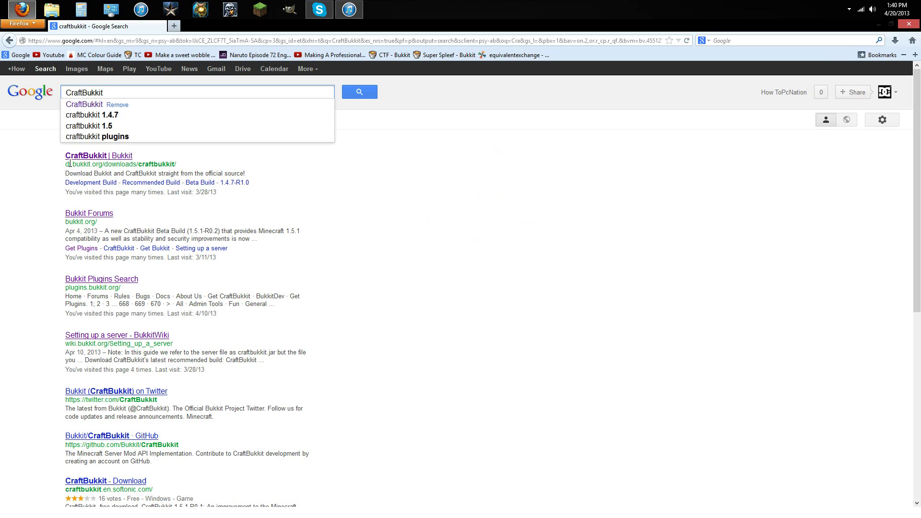
left_click(114, 156)
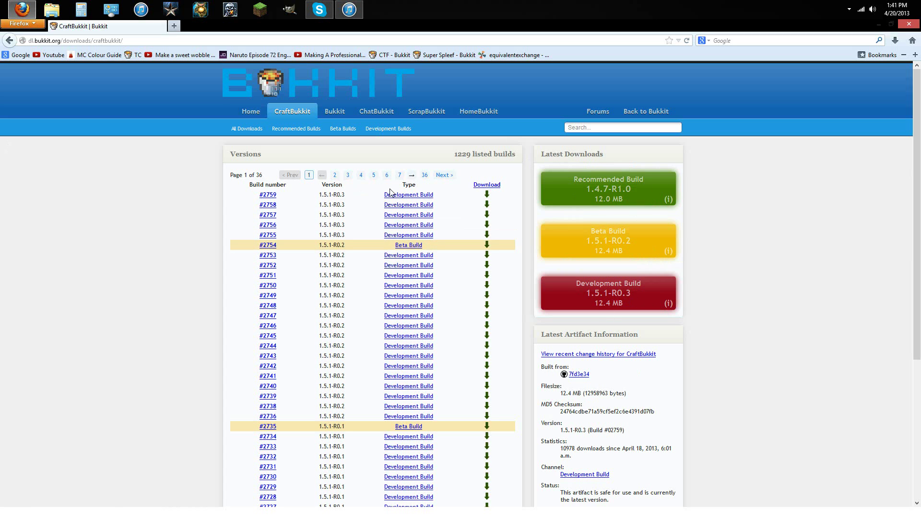
Download the CraftBukkit Development Build 1.5.1-R0.3 and check its progress in the full downloads list.
left_click(600, 305)
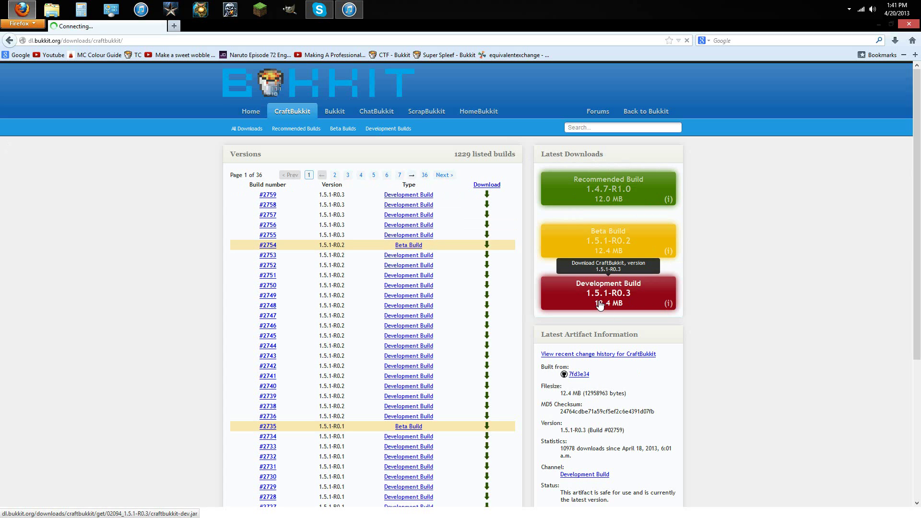
left_click(254, 257)
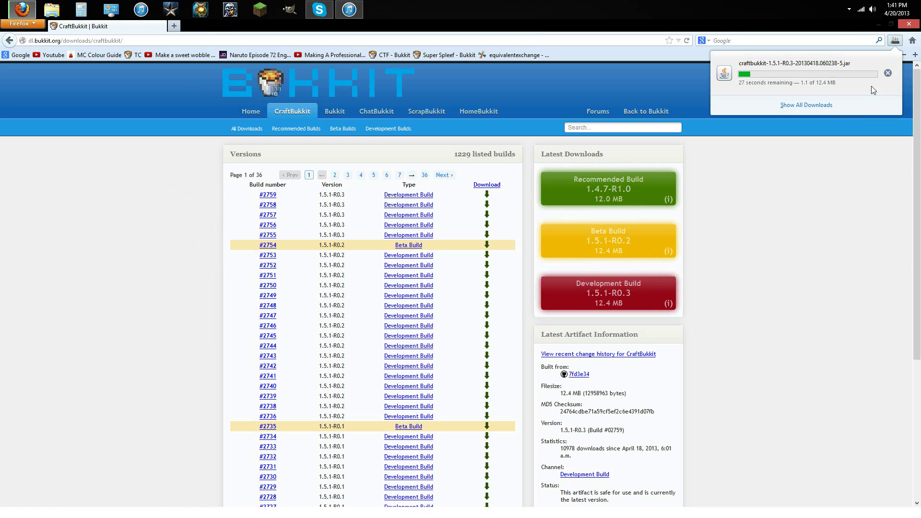
left_click(827, 106)
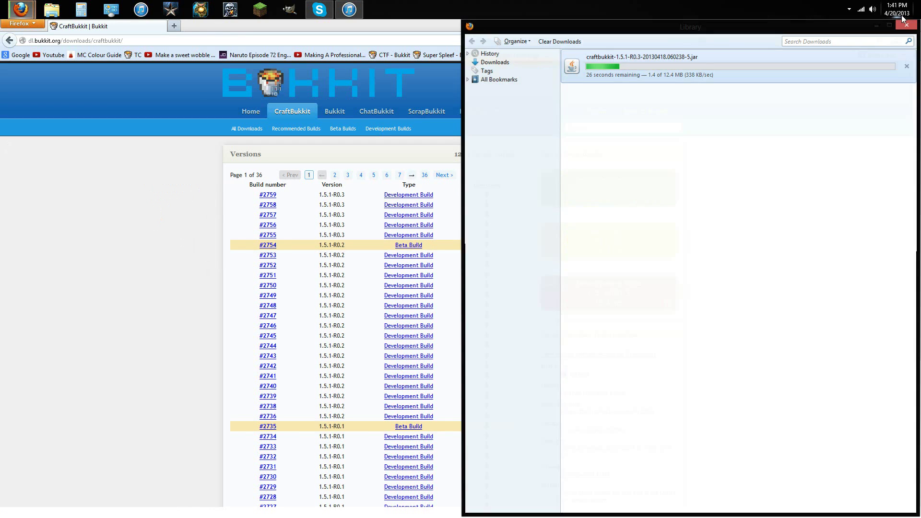
left_click(878, 25)
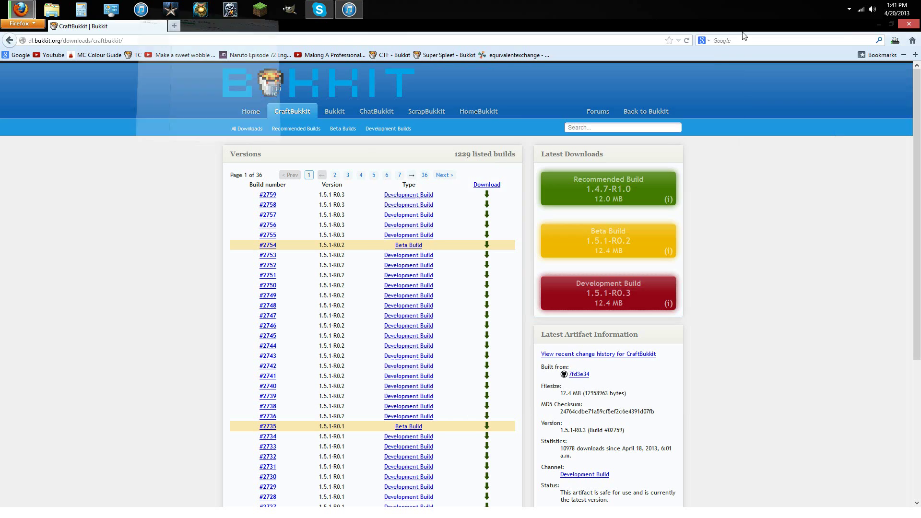
Search Google for "UNpN Portmapper" and open the UPnP PortMapper homepage on SourceForge.
left_click(8, 56)
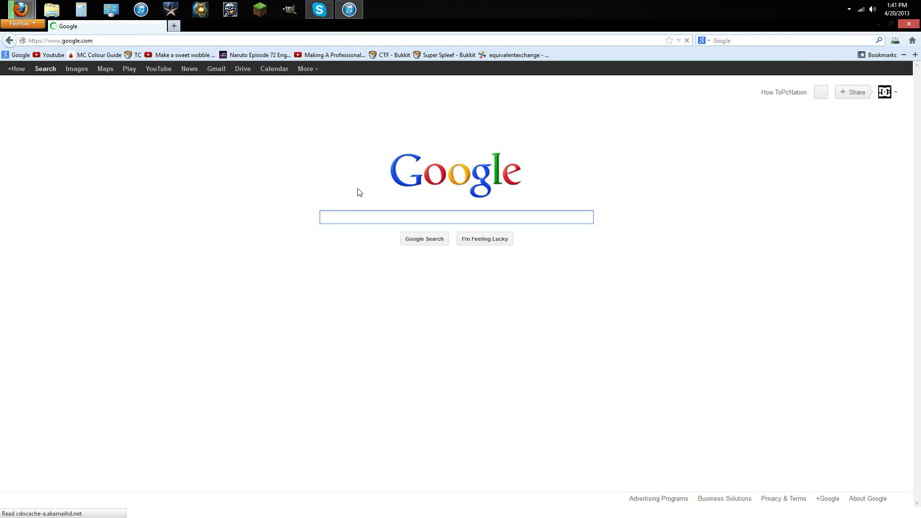
type("UNpN")
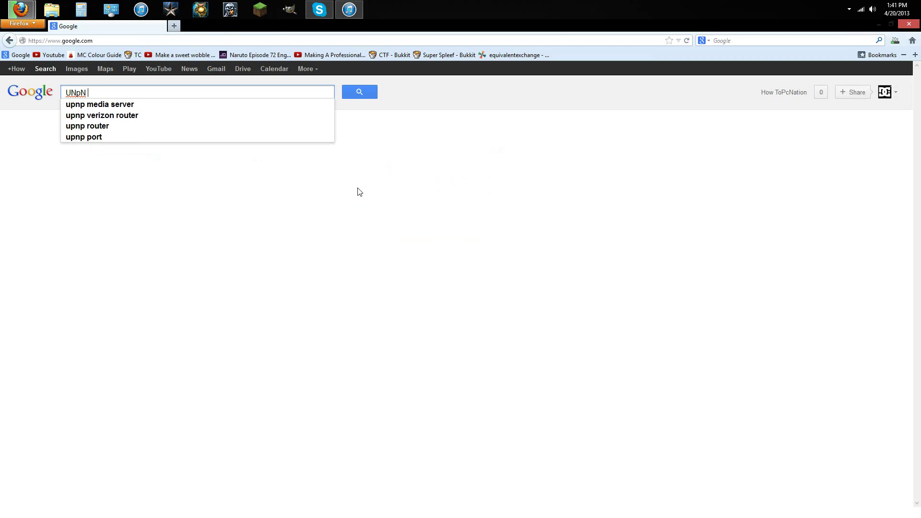
type(" Portmapper")
key("Return")
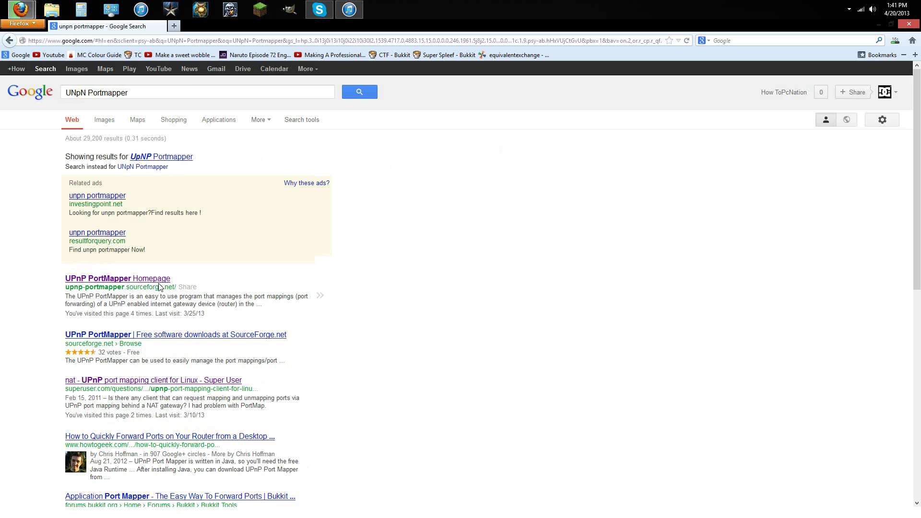
left_click(156, 279)
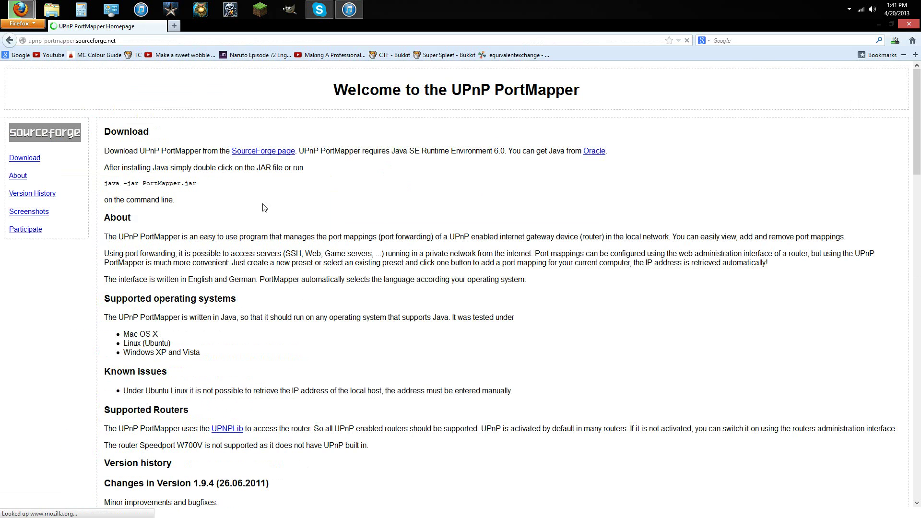
Look through the UPnP PortMapper homepage, including its download notes, version history and screenshots.
scroll(412, 301, "down", 14)
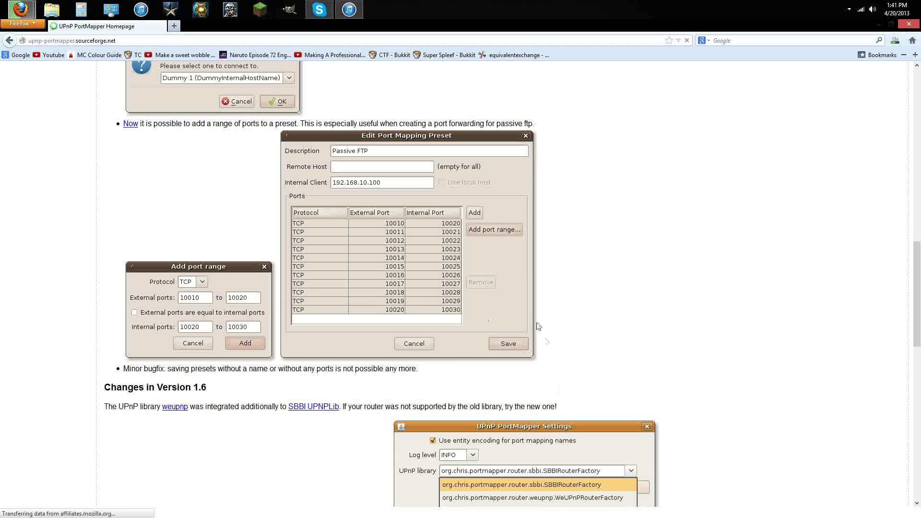
scroll(539, 326, "down", 15)
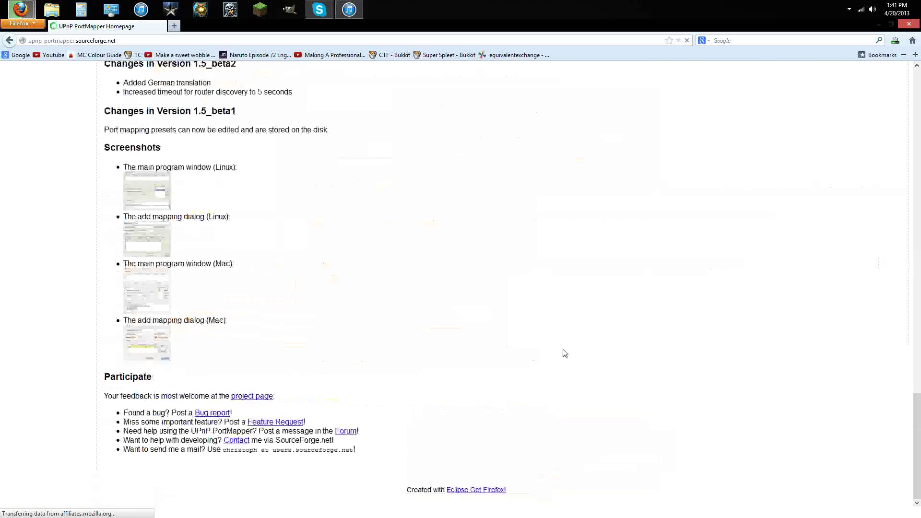
scroll(565, 354, "up", 12)
scroll(564, 353, "up", 15)
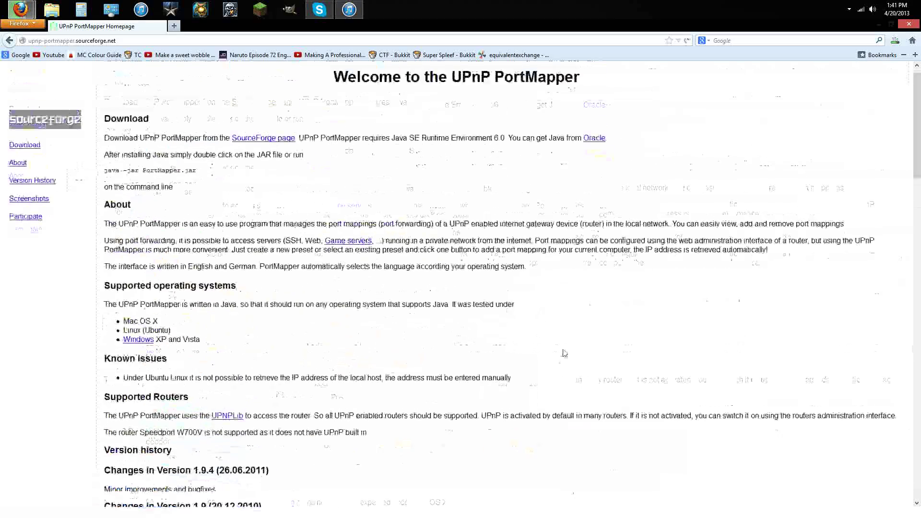
scroll(565, 353, "down", 15)
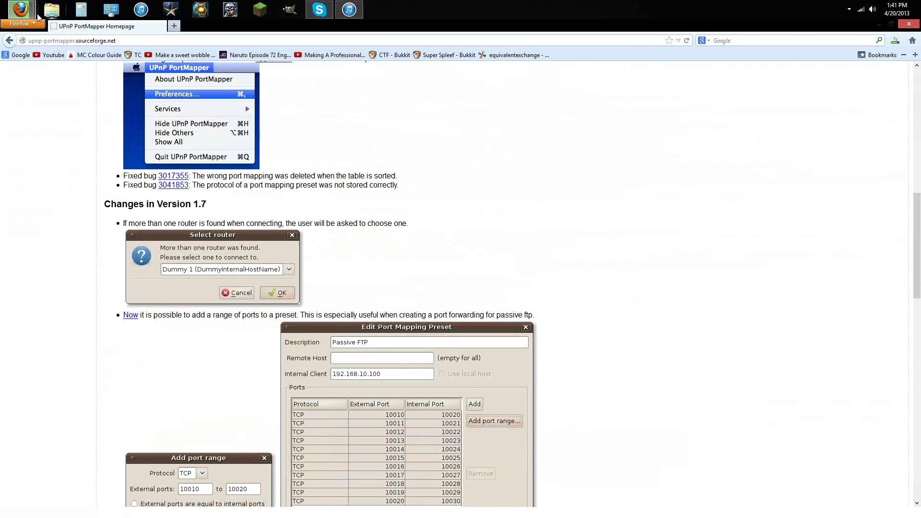
scroll(304, 95, "up", 15)
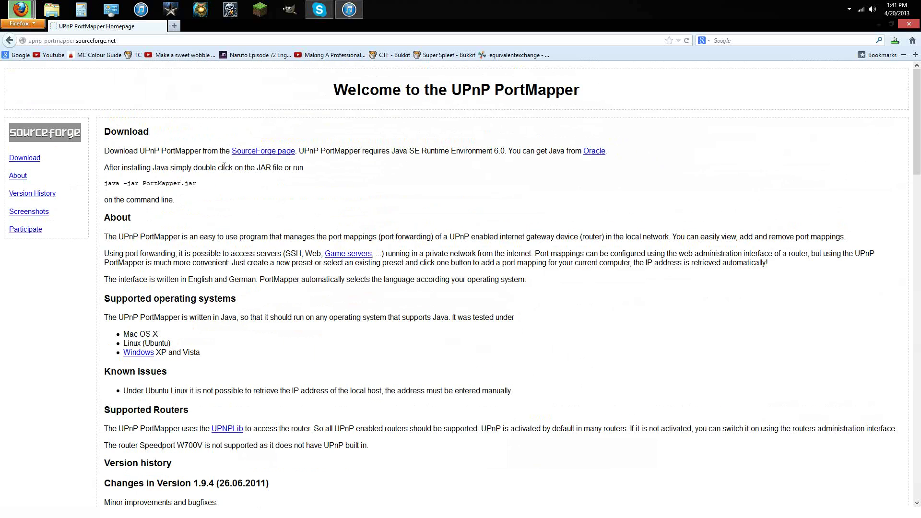
scroll(221, 250, "down", 10)
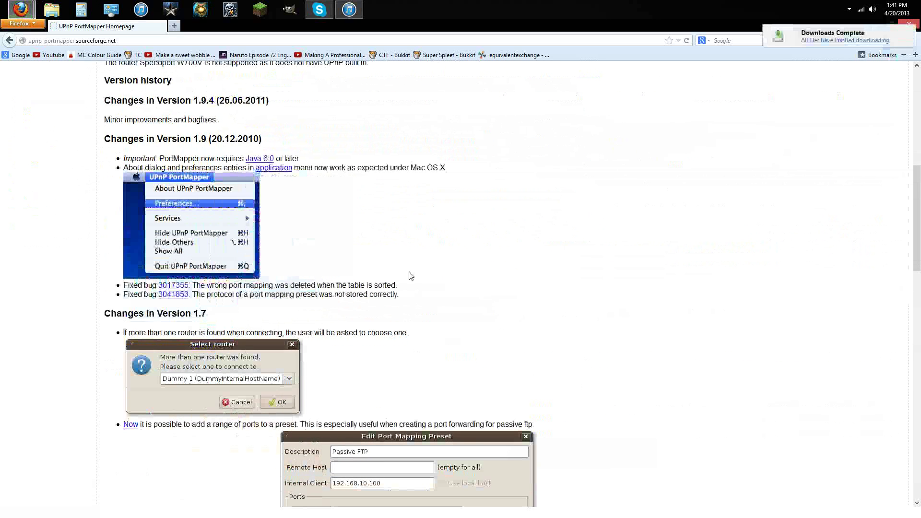
left_click_drag(411, 276, 495, 331)
scroll(497, 362, "down", 12)
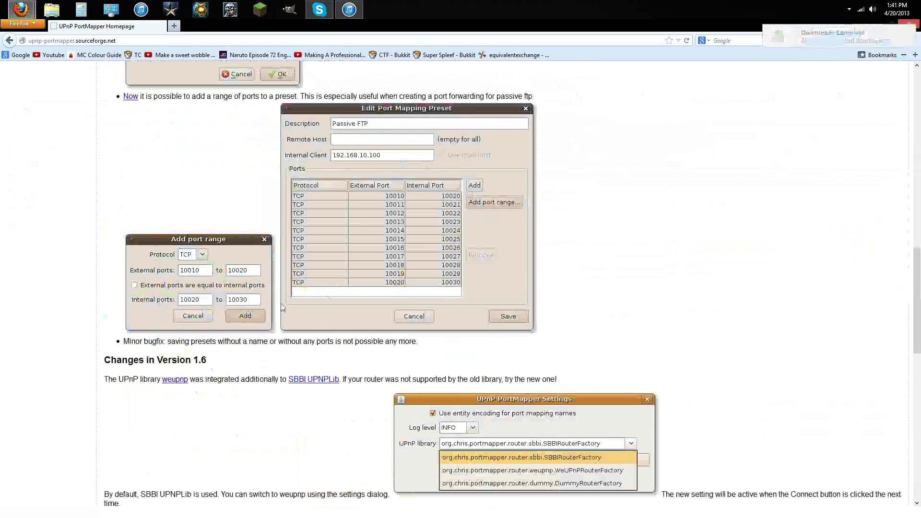
scroll(282, 308, "down", 10)
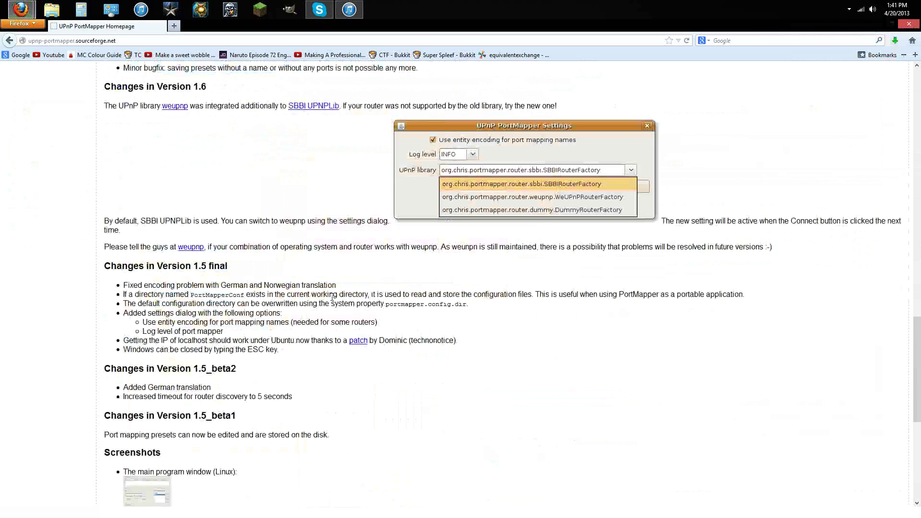
scroll(292, 352, "up", 20)
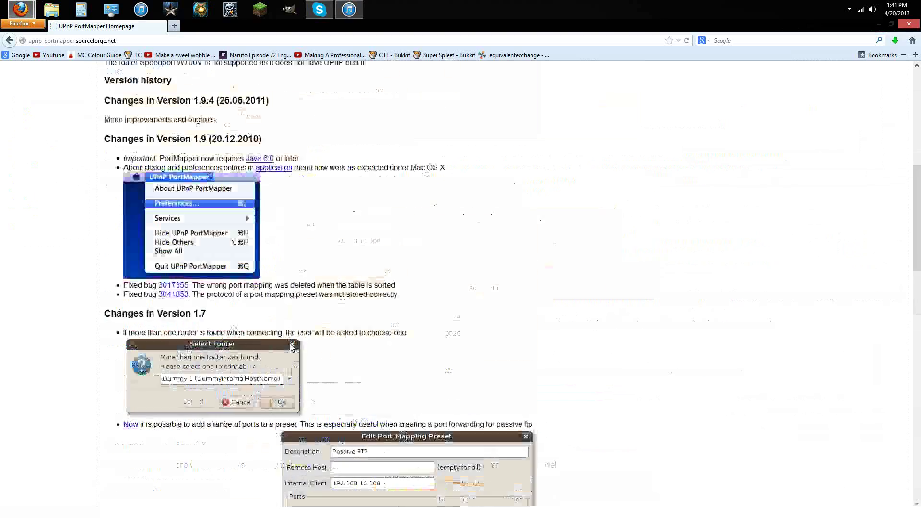
scroll(292, 347, "up", 3)
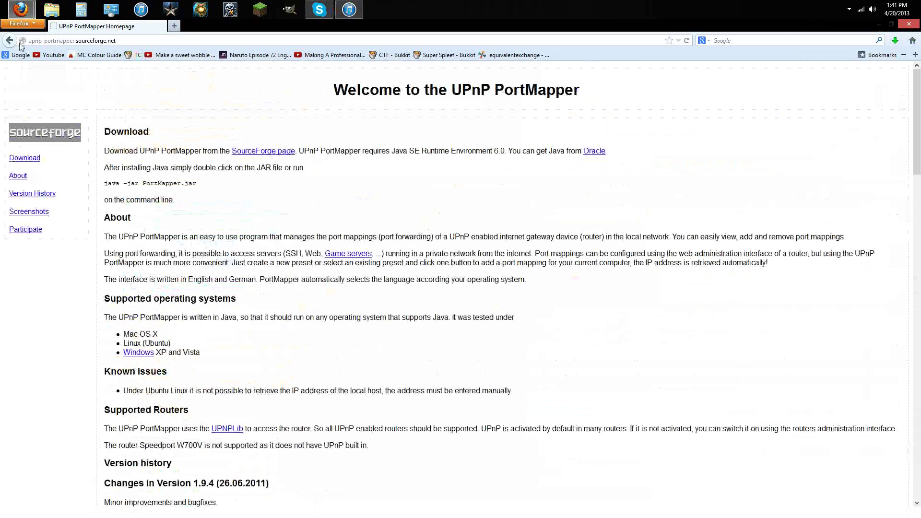
Bookmark the UPnP PortMapper homepage at the end of the bookmarks bar and close the browser.
left_click_drag(21, 43, 564, 55)
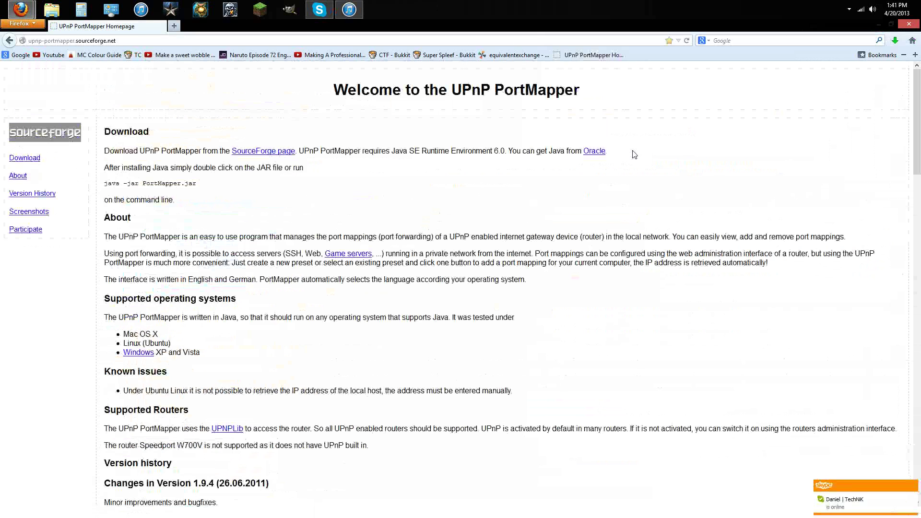
left_click(912, 27)
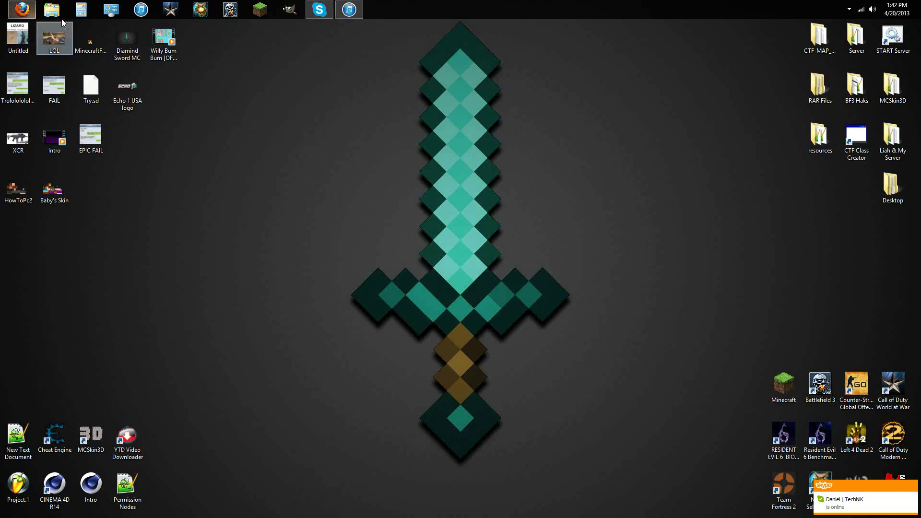
Search the computer's files for Craftbukkit, select the downloaded jar in the results, and close the Libraries window.
left_click(52, 10)
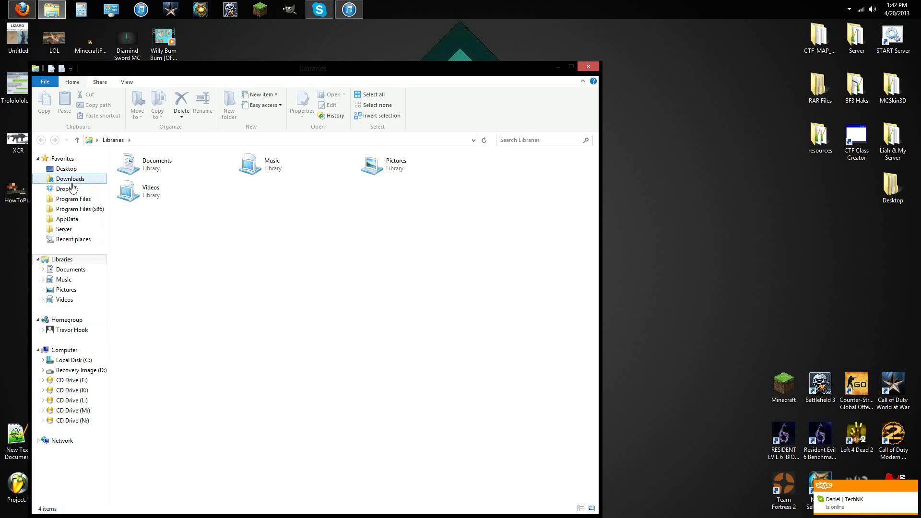
left_click(901, 168)
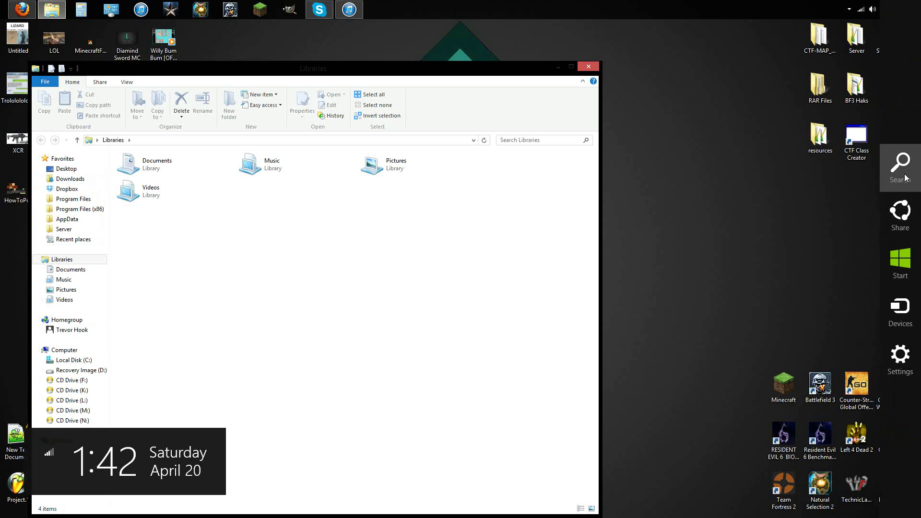
type("craft")
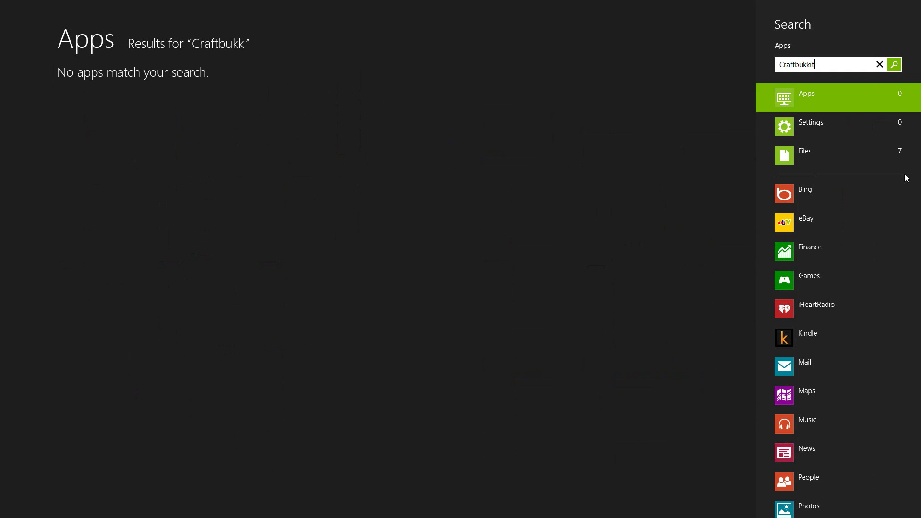
left_click(881, 146)
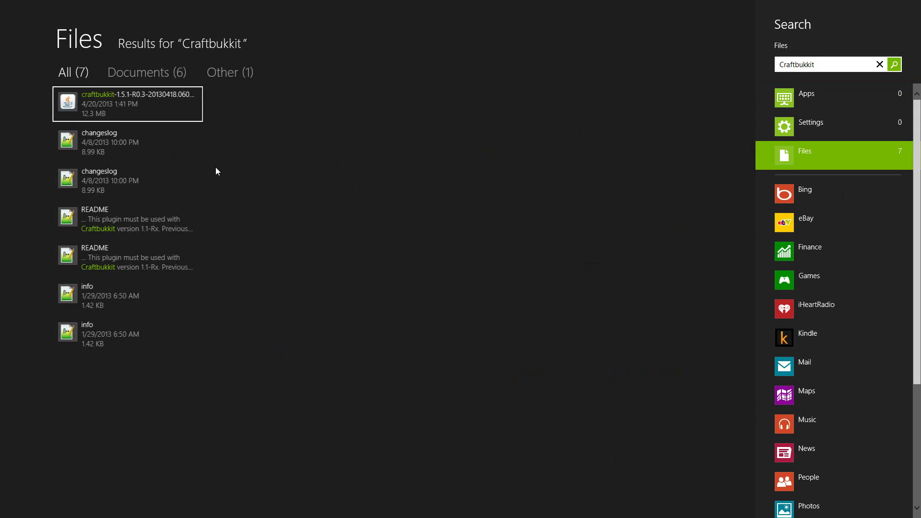
right_click(171, 104)
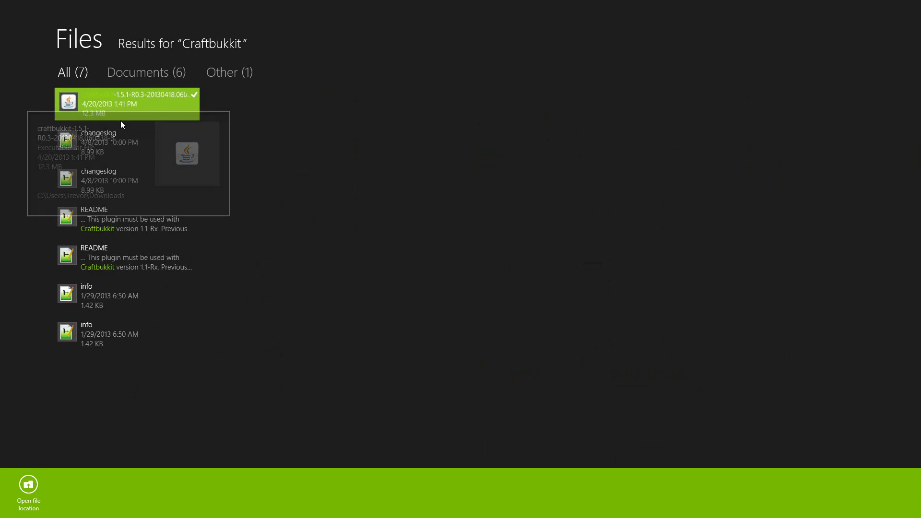
key("super+e")
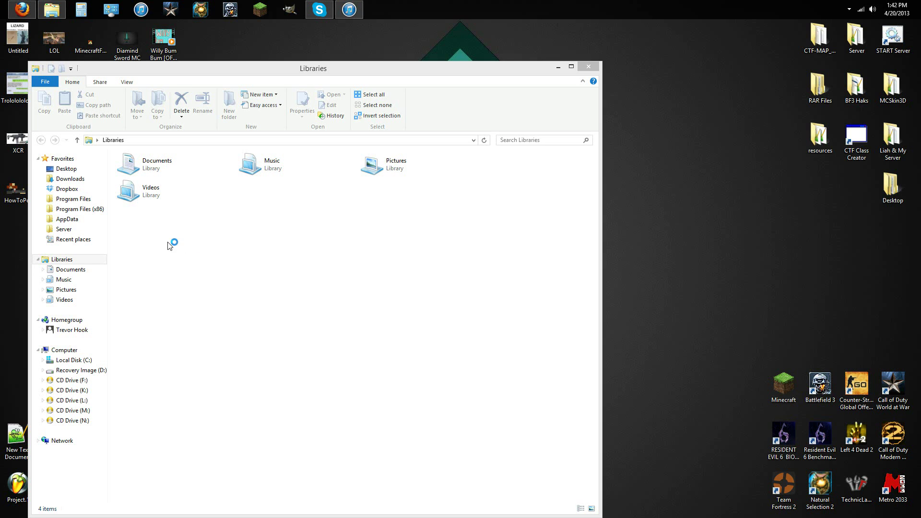
left_click(590, 67)
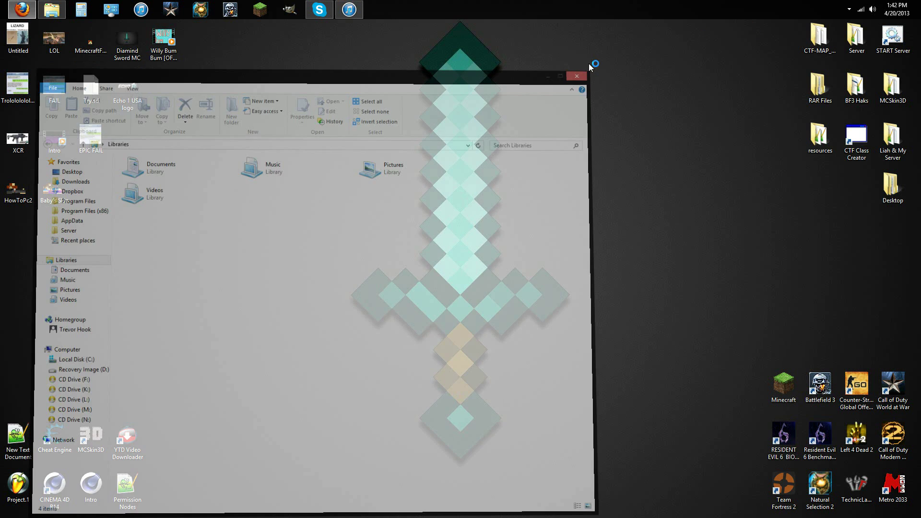
Search the computer's files for "Craftbukkit" and open the file location of the craftbukkit-1.5.1-R0.3 jar.
mouse_move(919, 517)
left_click(901, 168)
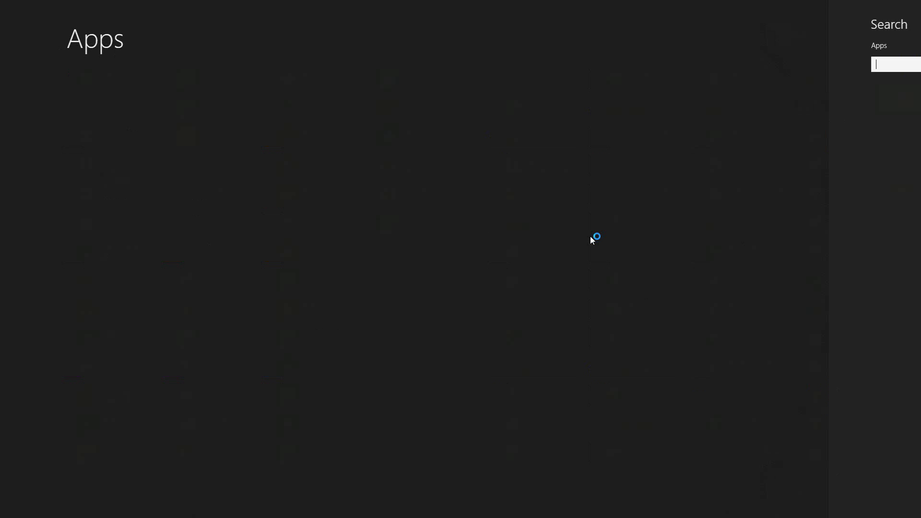
left_click(824, 151)
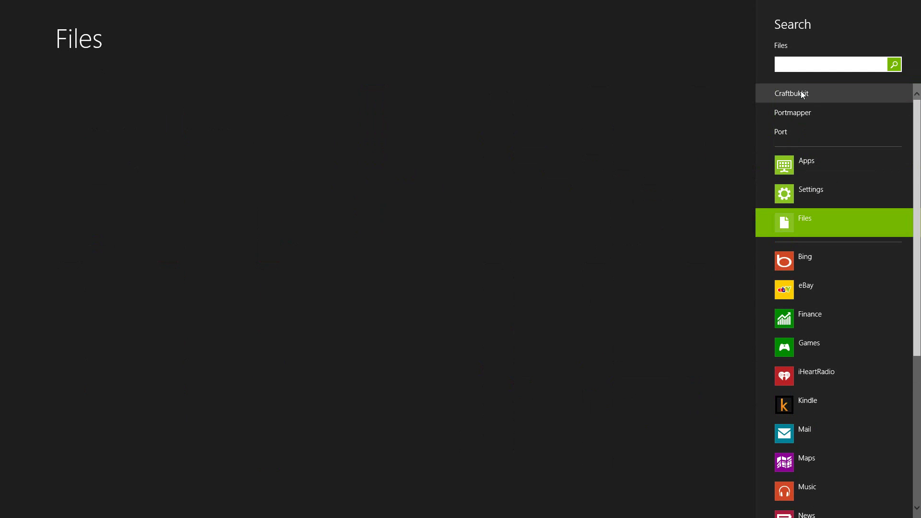
type("Craftbukii")
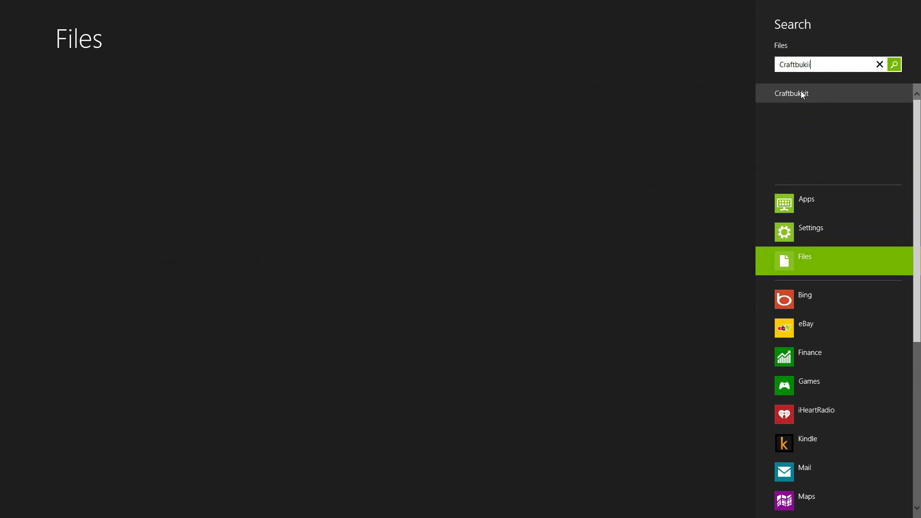
key("BackSpace")
type("kit")
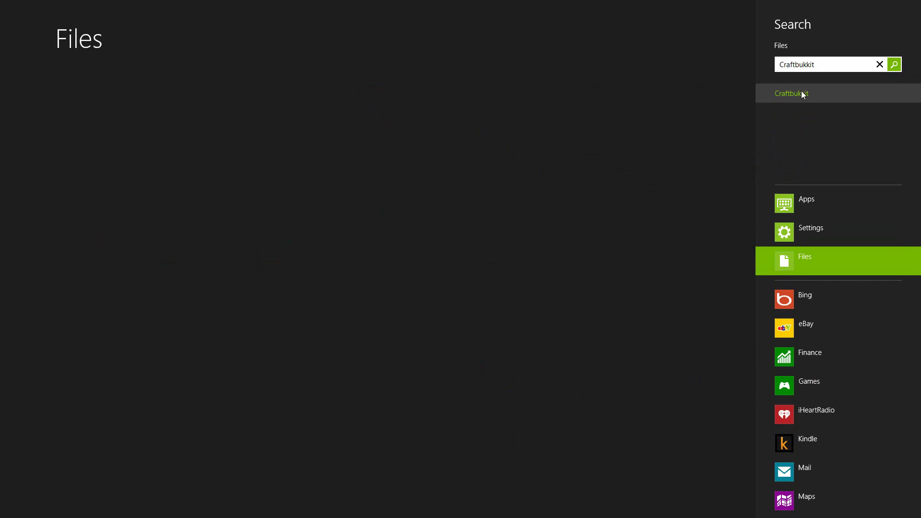
left_click(899, 65)
right_click(181, 107)
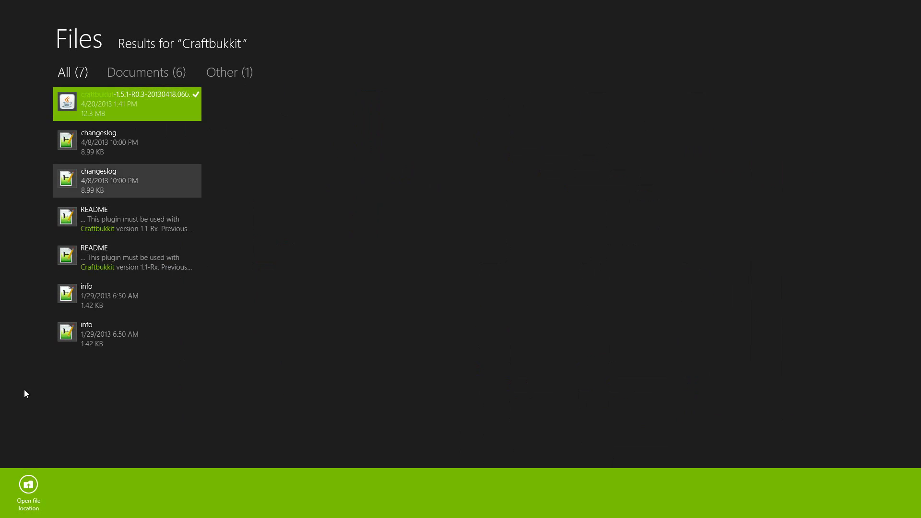
left_click(28, 485)
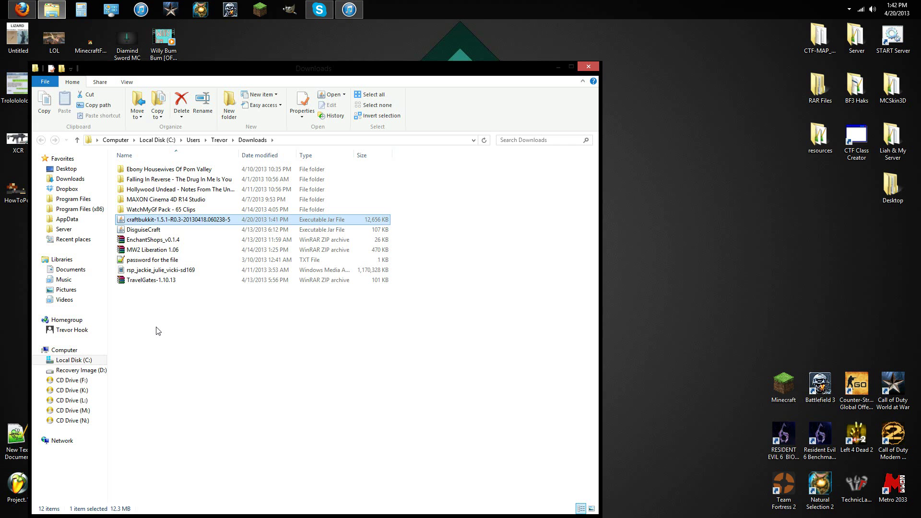
Try to move the CraftBukkit jar from the Downloads folder to the desktop, and close the Downloads window.
left_click_drag(164, 220, 698, 184)
left_click(591, 66)
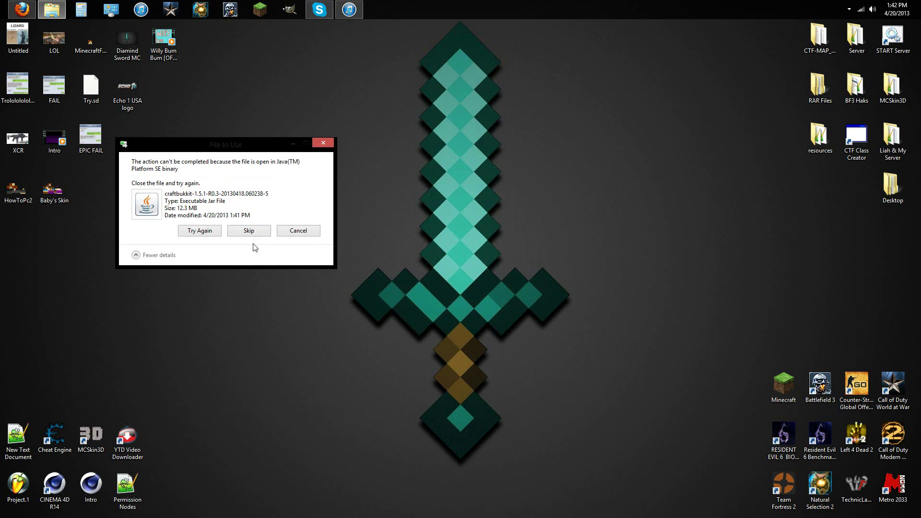
Open Task Manager and end the Java(TM) Platform SE binary process.
right_click(591, 5)
left_click(629, 68)
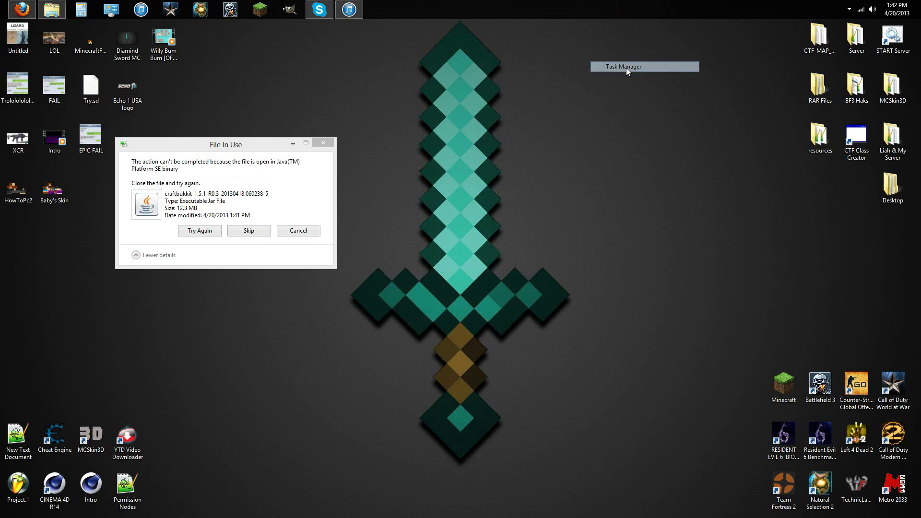
scroll(334, 216, "down", 7)
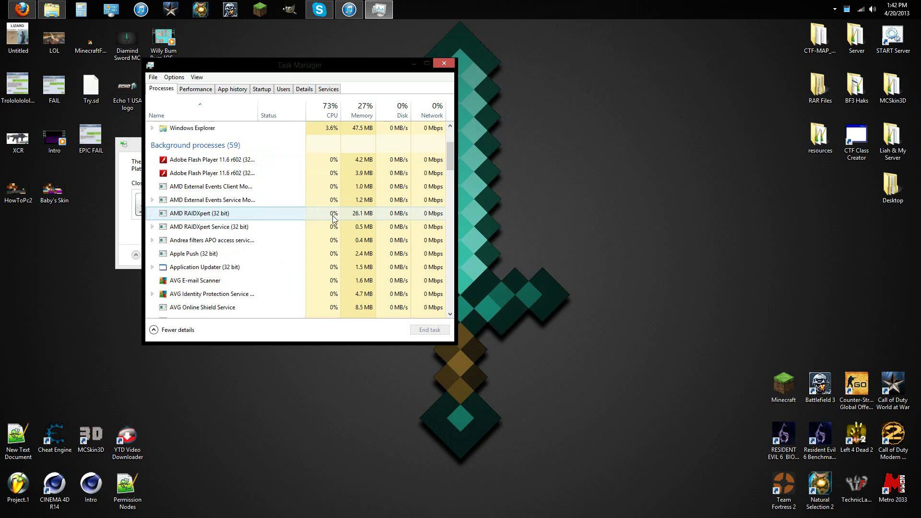
scroll(334, 219, "down", 4)
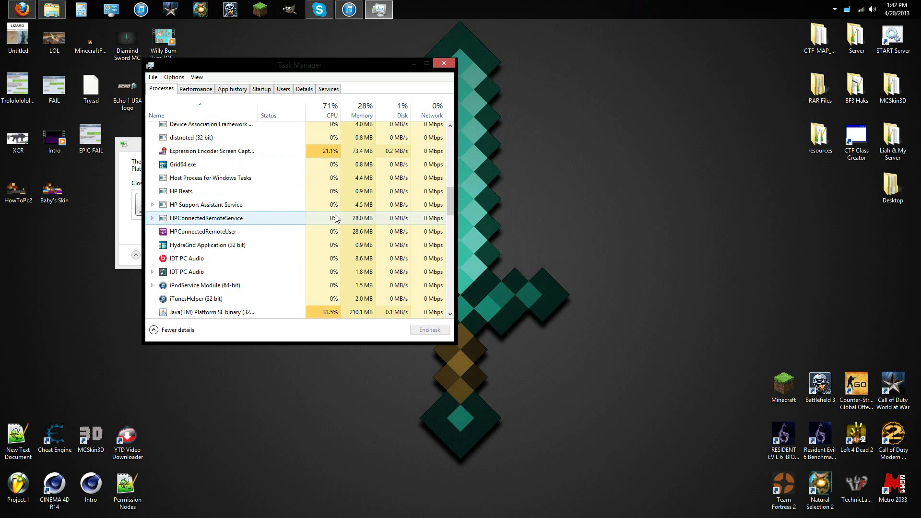
scroll(334, 218, "down", 5)
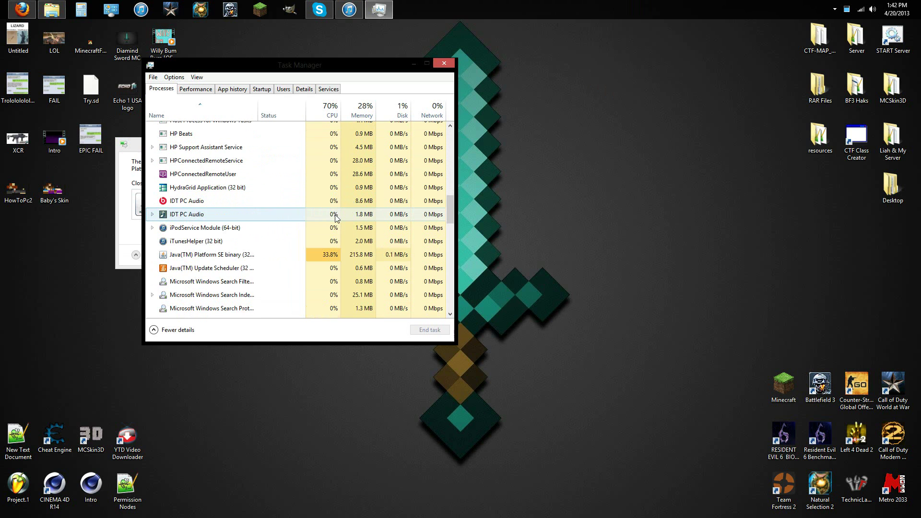
left_click(335, 214)
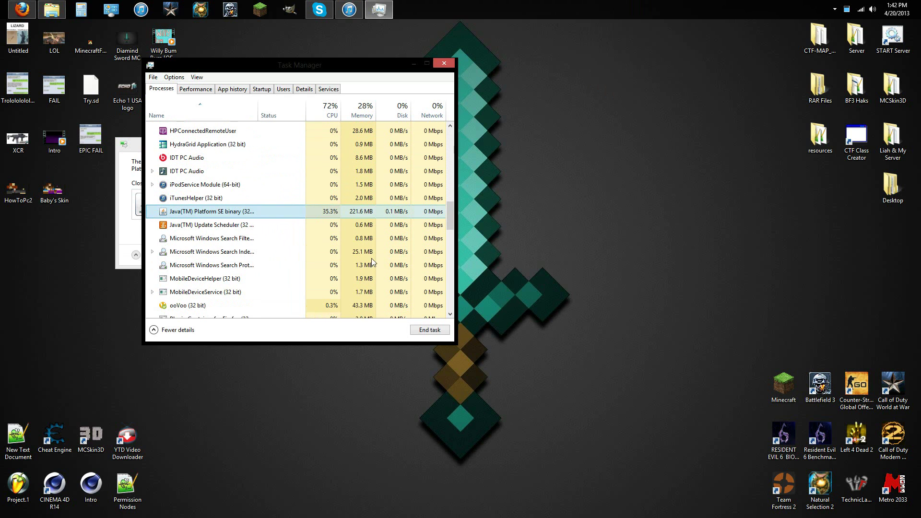
left_click(449, 330)
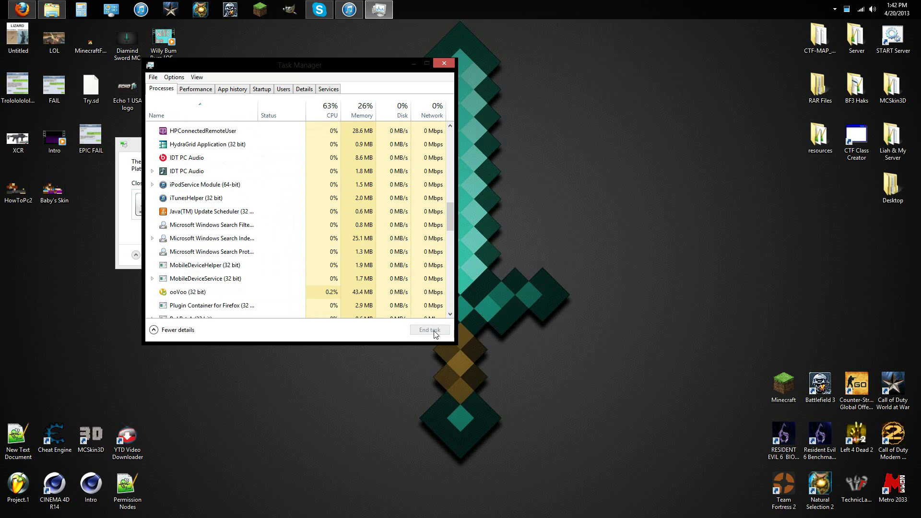
Retry the blocked move of the CraftBukkit jar, close Task Manager, and place the jar near the middle of the desktop.
left_click(129, 262)
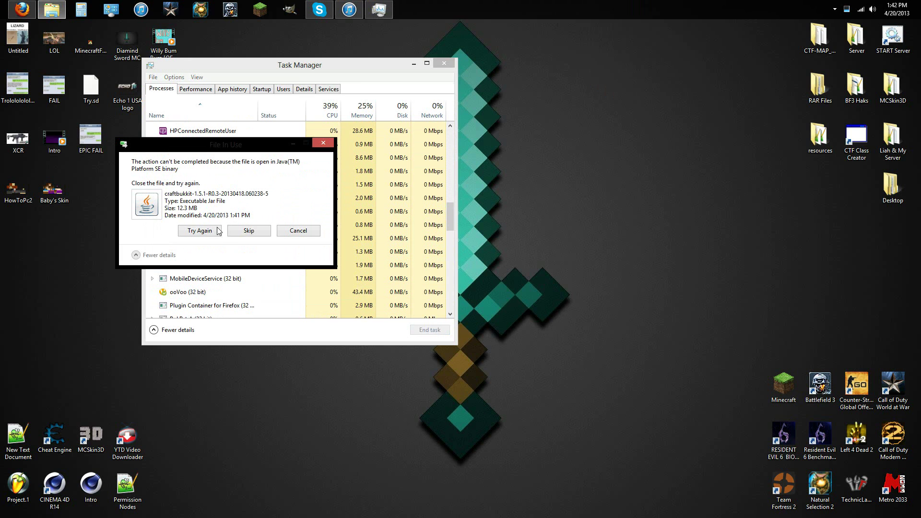
left_click(200, 231)
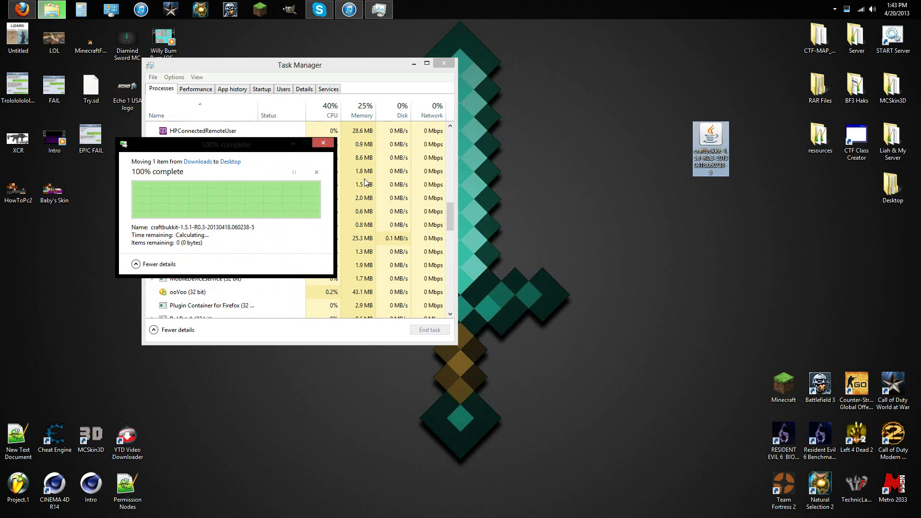
left_click(446, 64)
left_click_drag(720, 163, 520, 145)
left_click(537, 180)
Create a new folder on the desktop named "TUT Server" beside the CraftBukkit jar.
right_click(536, 143)
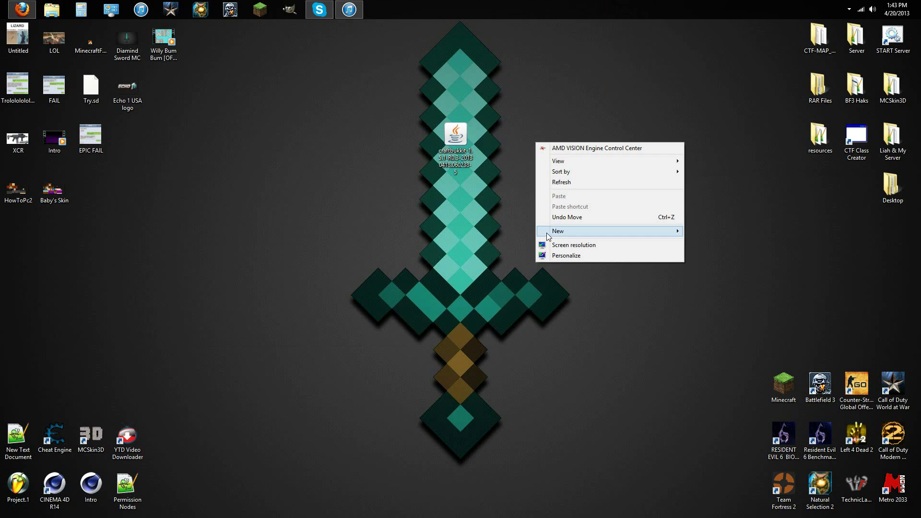
mouse_move(549, 233)
left_click(704, 231)
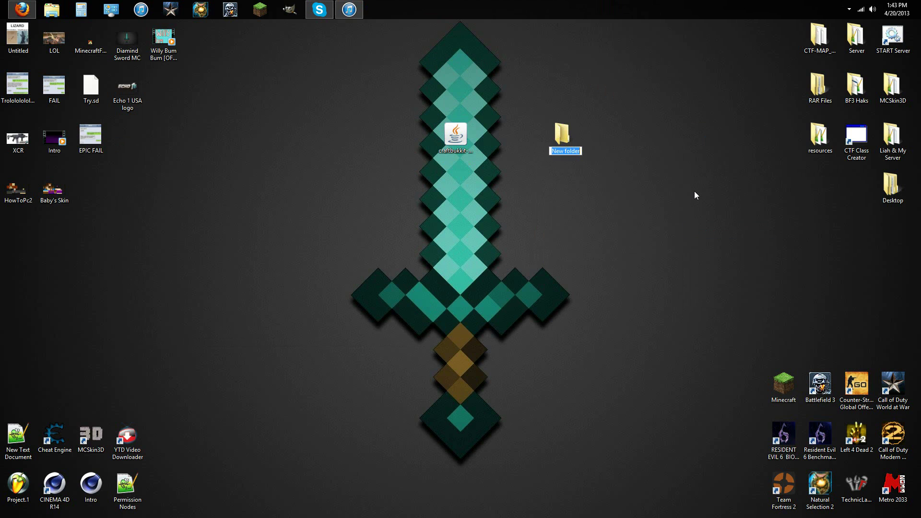
type("UT Server")
key("Return")
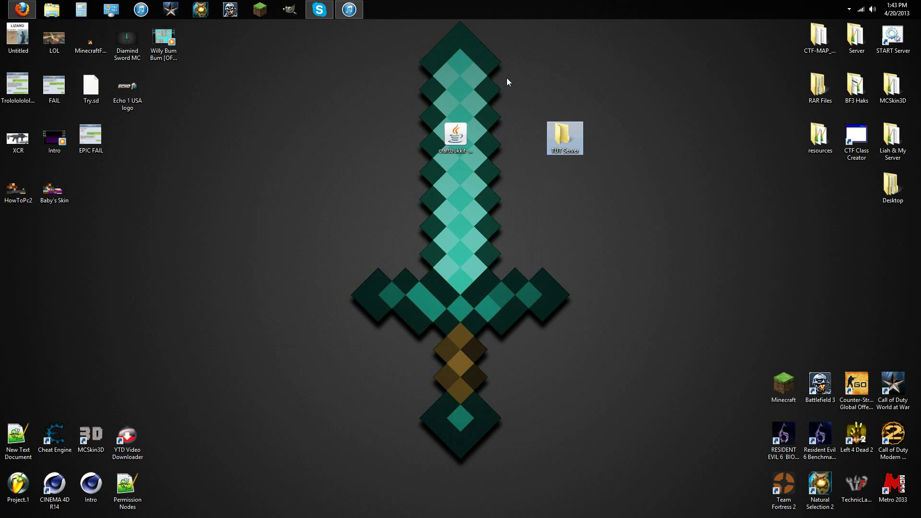
Rename the CraftBukkit jar as "Server" and move it into the TUT Server folder.
double_click(471, 140)
right_click(470, 140)
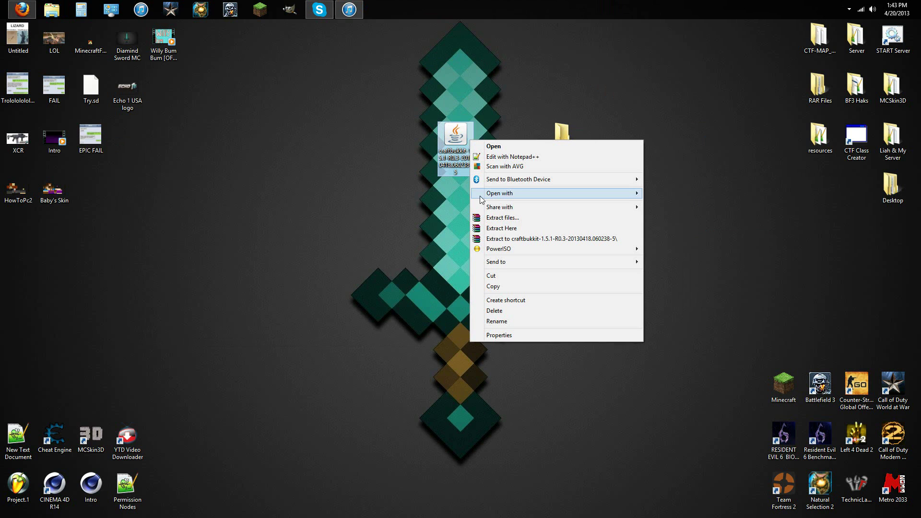
left_click(503, 322)
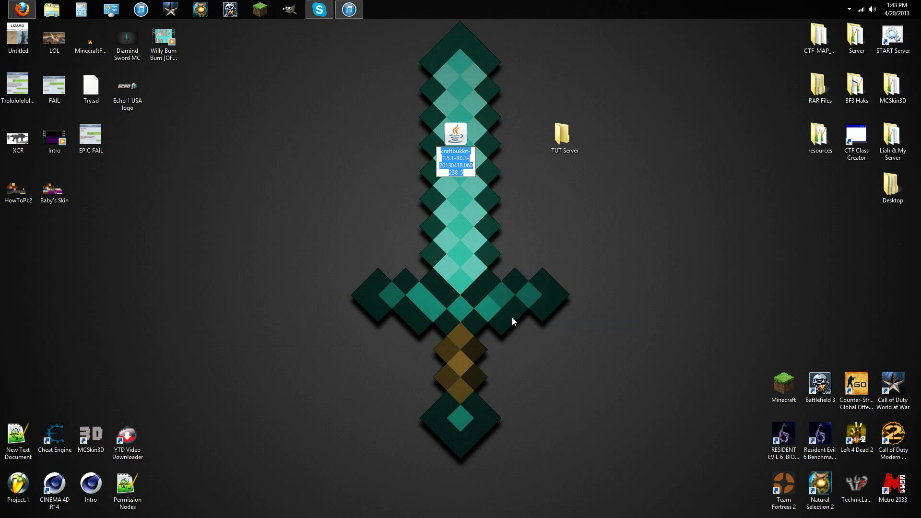
type("Server")
key("Return")
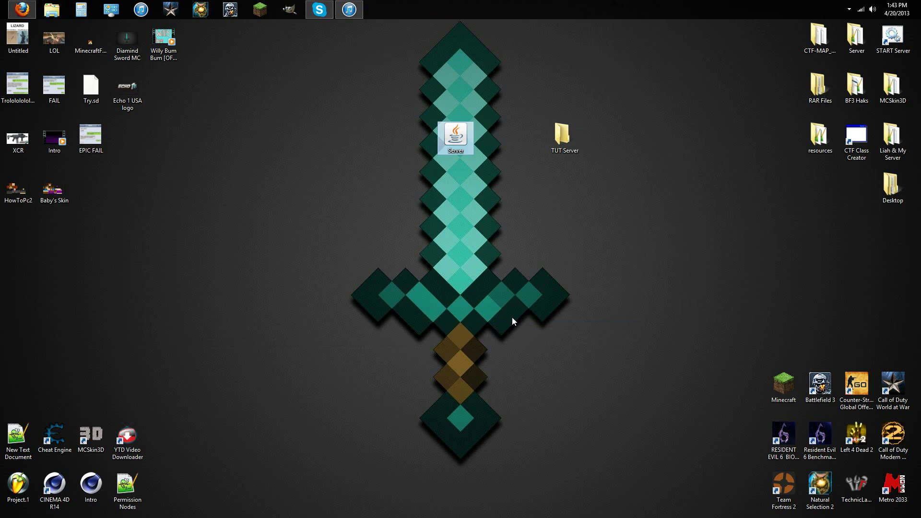
left_click_drag(447, 153, 565, 140)
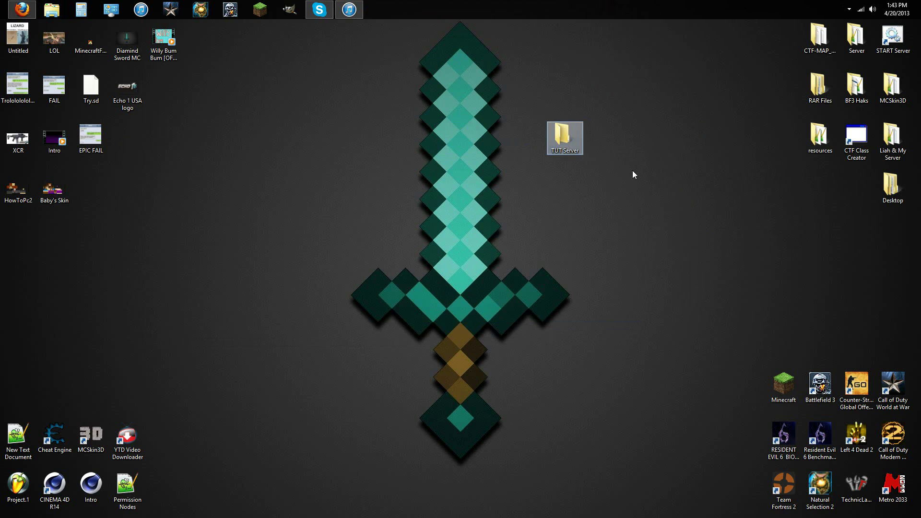
Open the START Server desktop script for editing, copy all of its text, and close it.
right_click(903, 46)
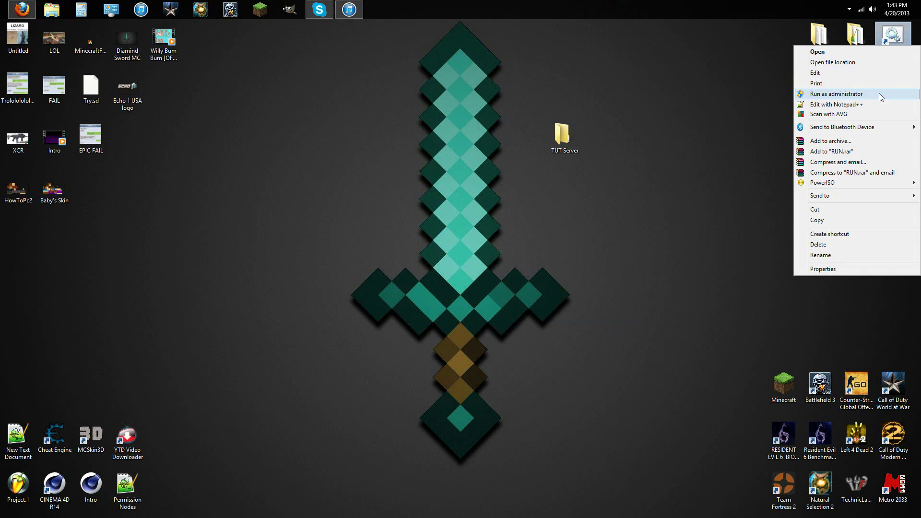
left_click(845, 78)
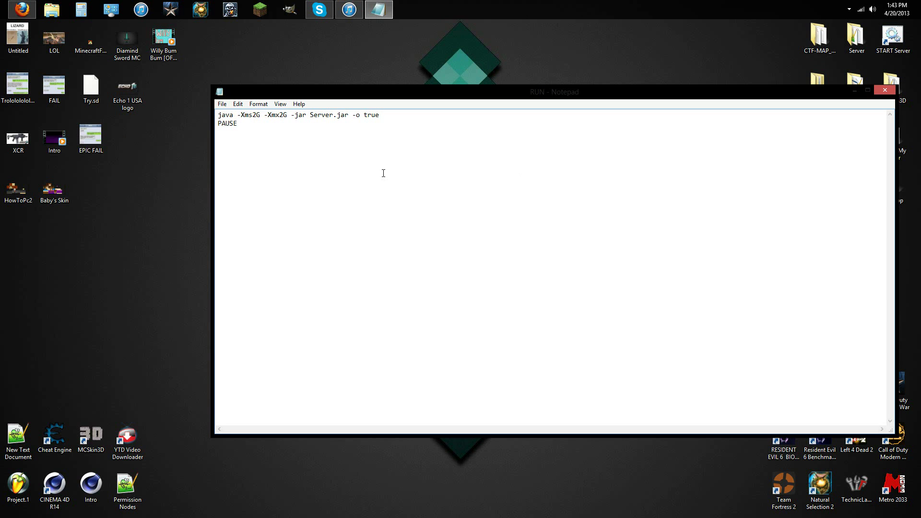
left_click_drag(217, 111, 202, 107)
key("ctrl+c")
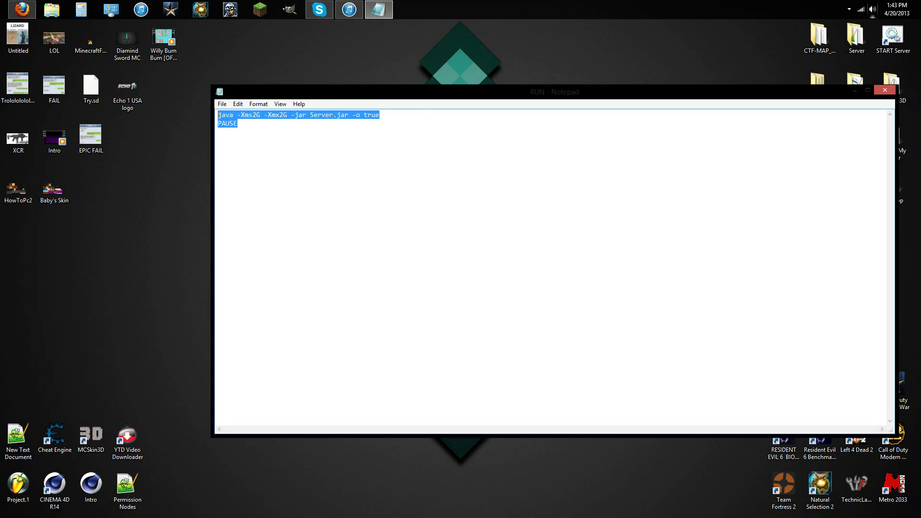
left_click(886, 90)
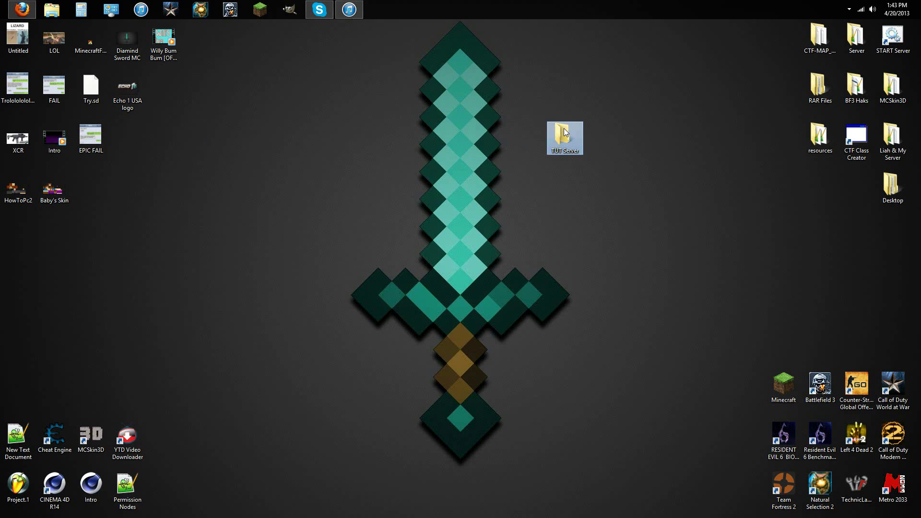
Create a new text document named "Coding" inside the TUT Server folder.
double_click(564, 130)
right_click(326, 223)
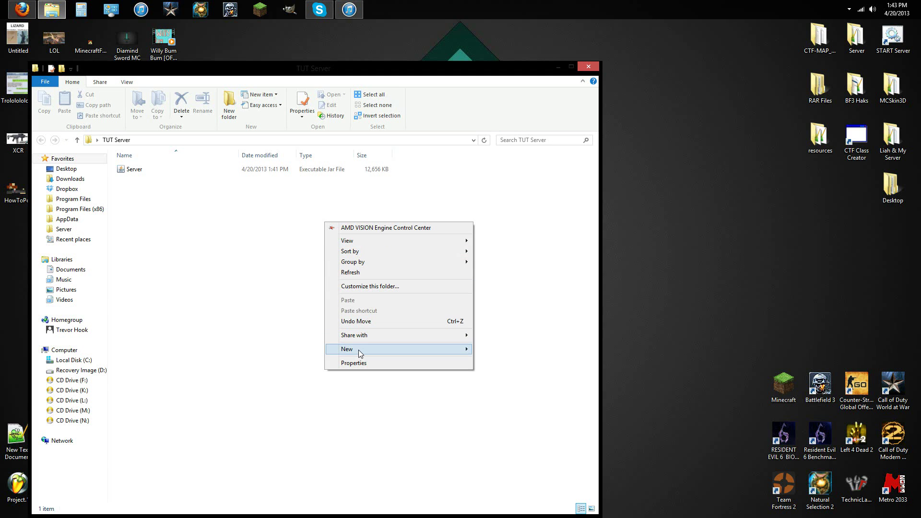
mouse_move(361, 352)
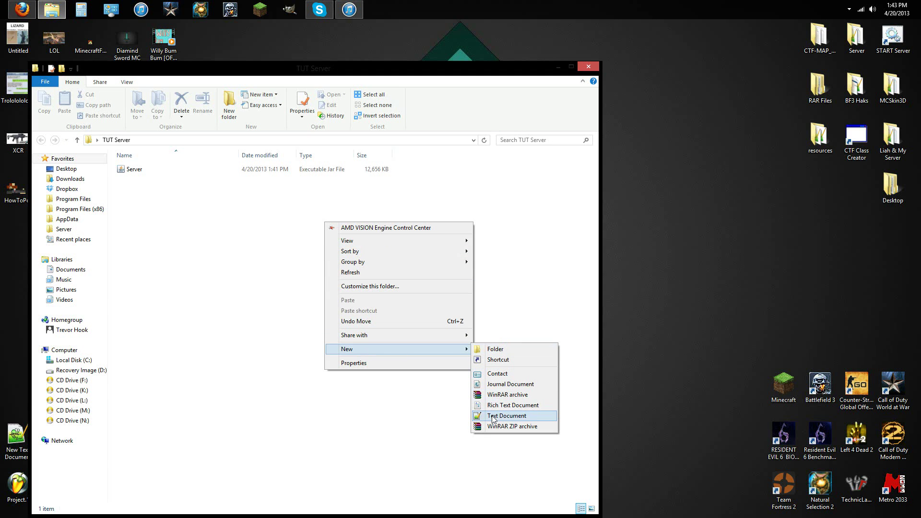
left_click(494, 416)
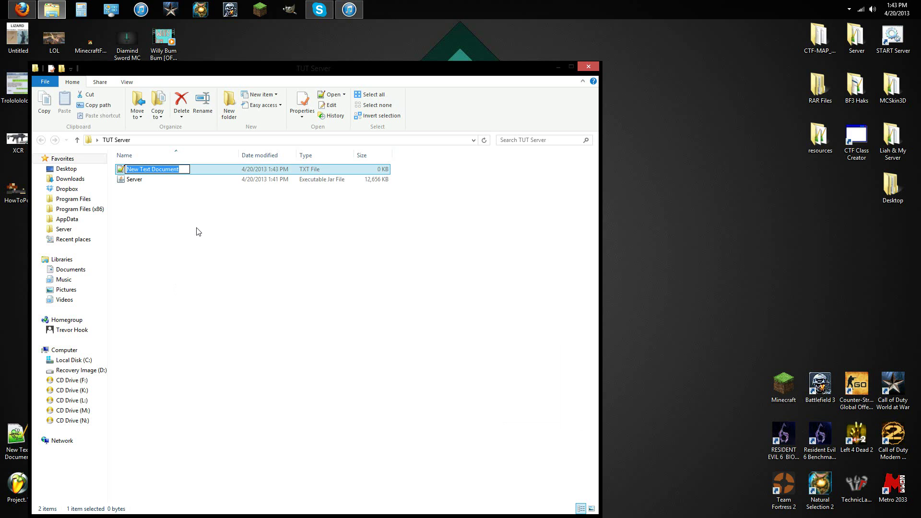
type("Coding")
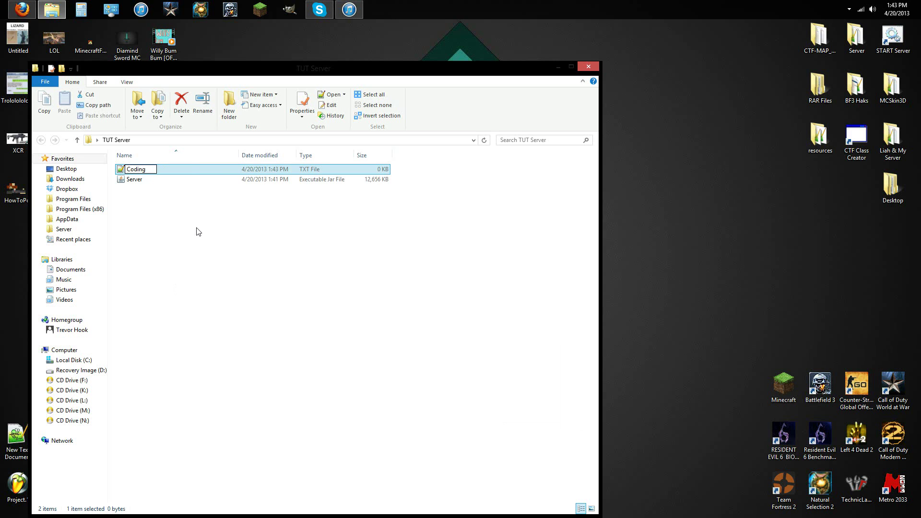
key("Return")
Paste the copied launch script into the Coding text file, save it as the batch file "Start.bat" in TUT Server, and close the editor.
double_click(139, 170)
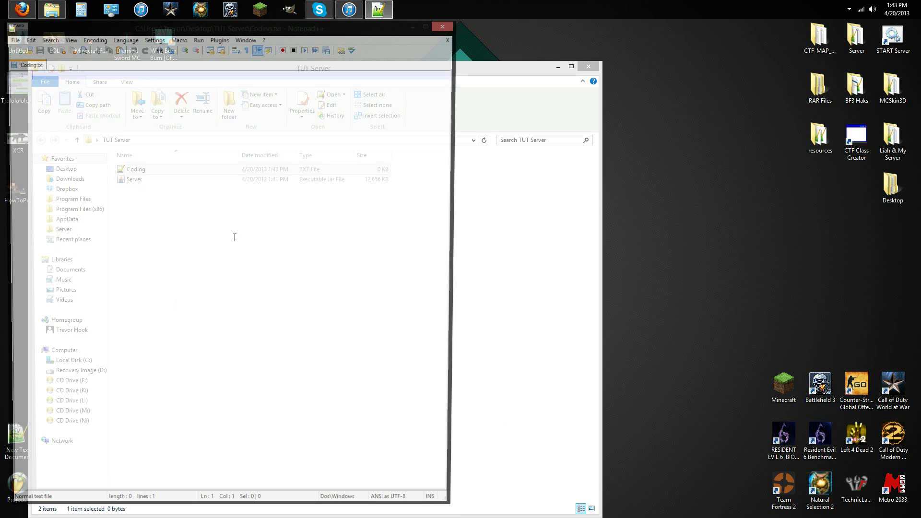
key("ctrl+v")
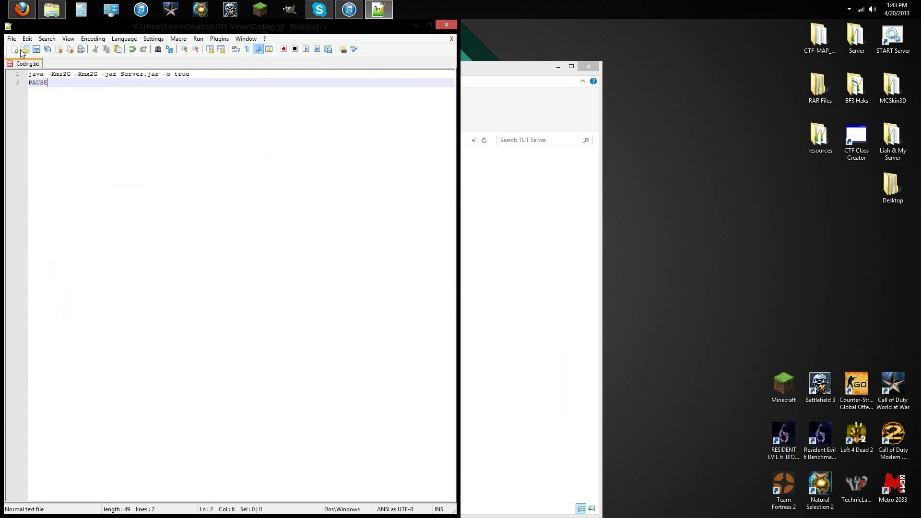
left_click(11, 38)
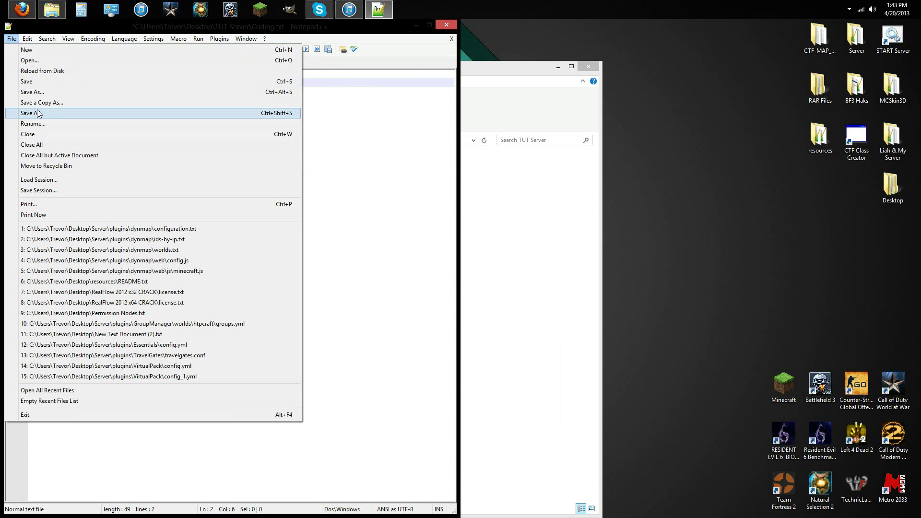
left_click(36, 91)
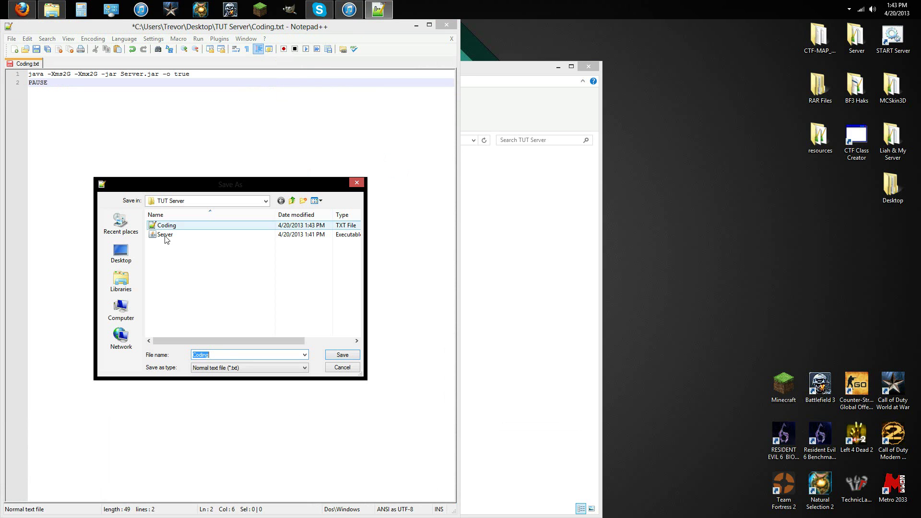
left_click(235, 368)
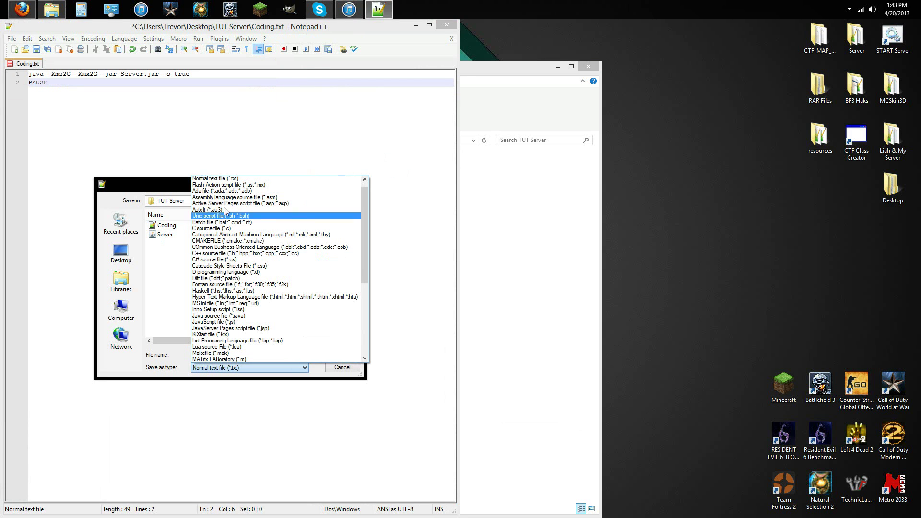
scroll(267, 348, "down", 4)
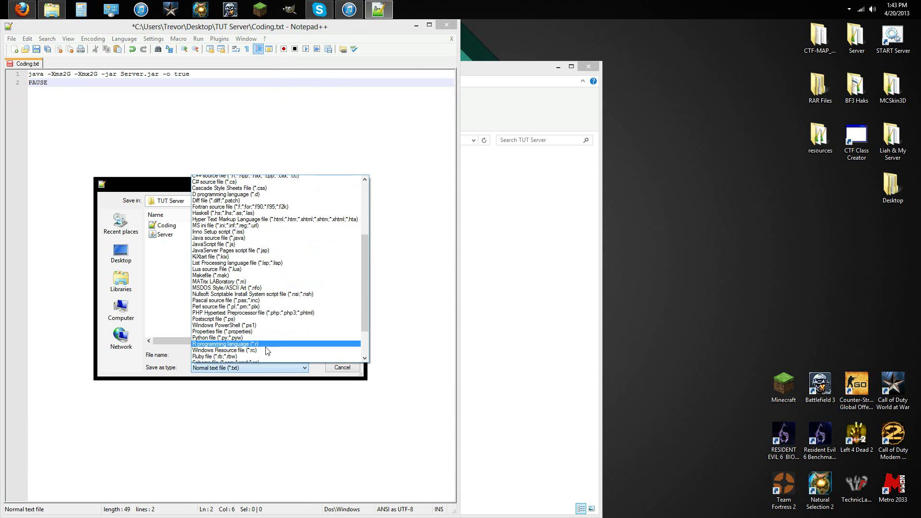
scroll(267, 350, "down", 4)
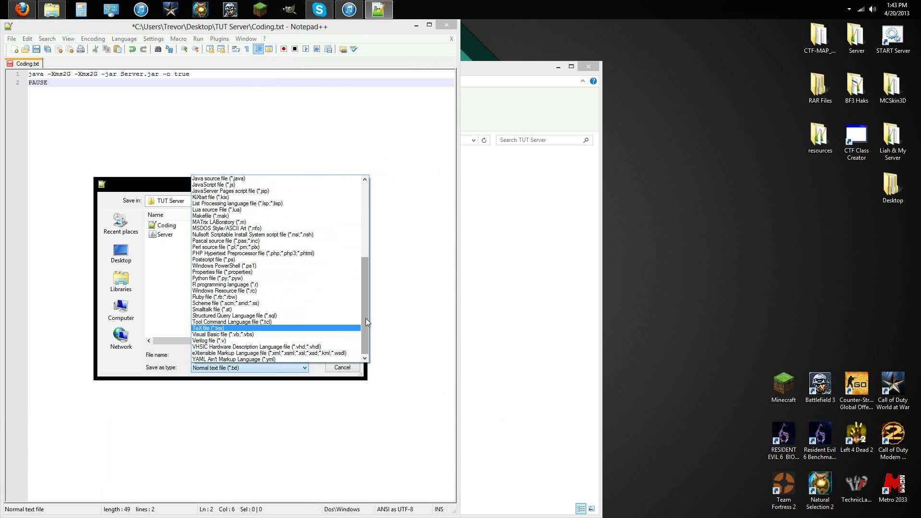
left_click_drag(364, 316, 365, 252)
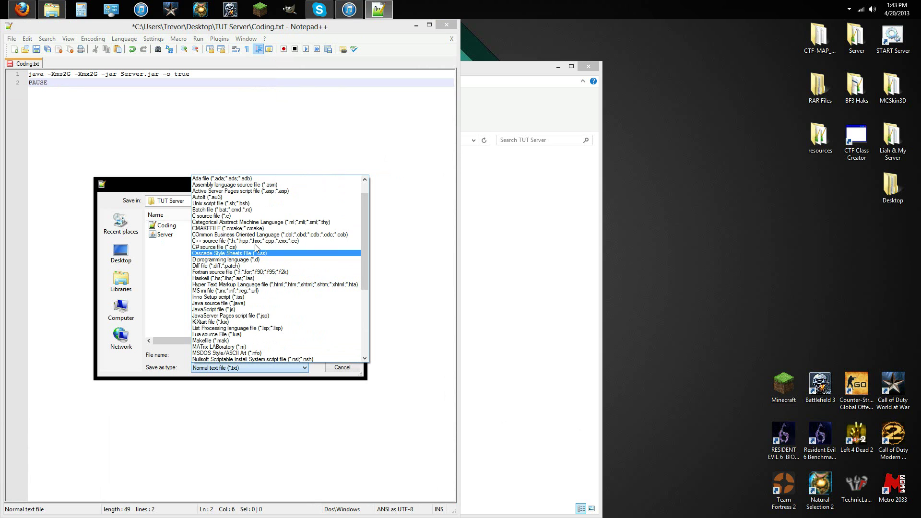
left_click(253, 209)
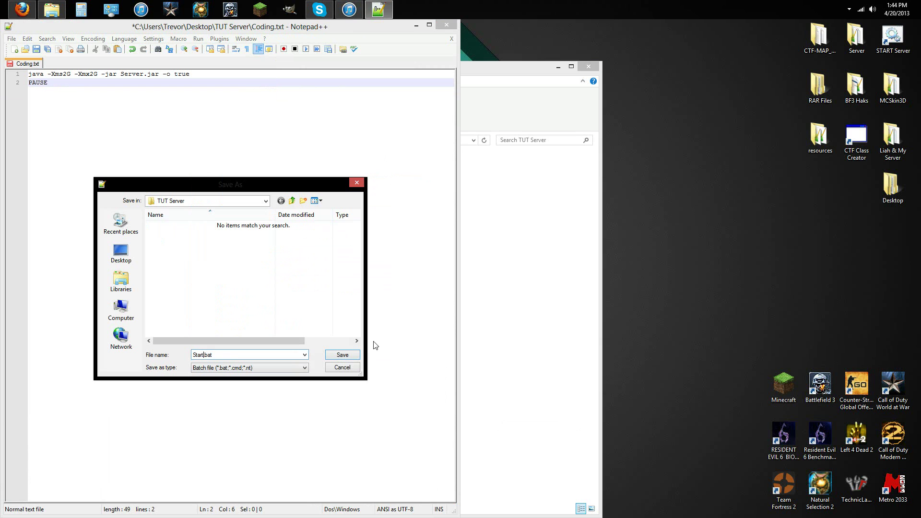
left_click(342, 356)
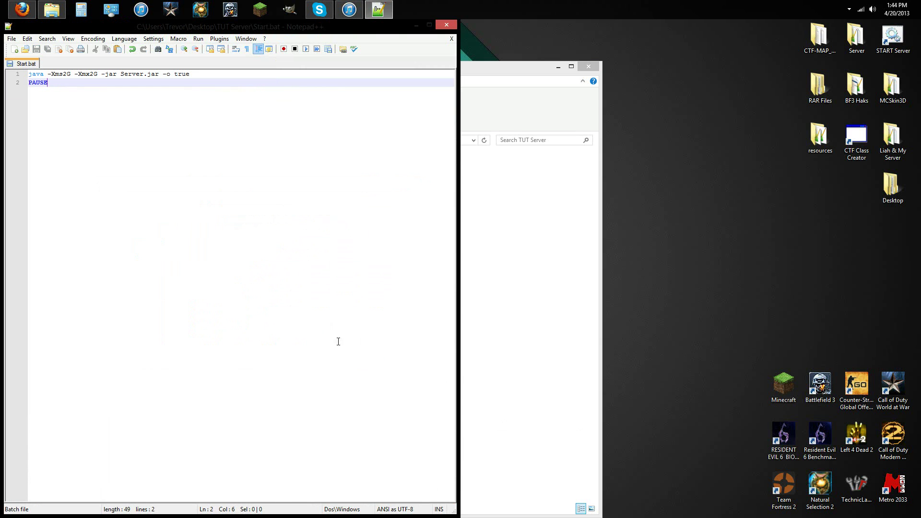
left_click(451, 39)
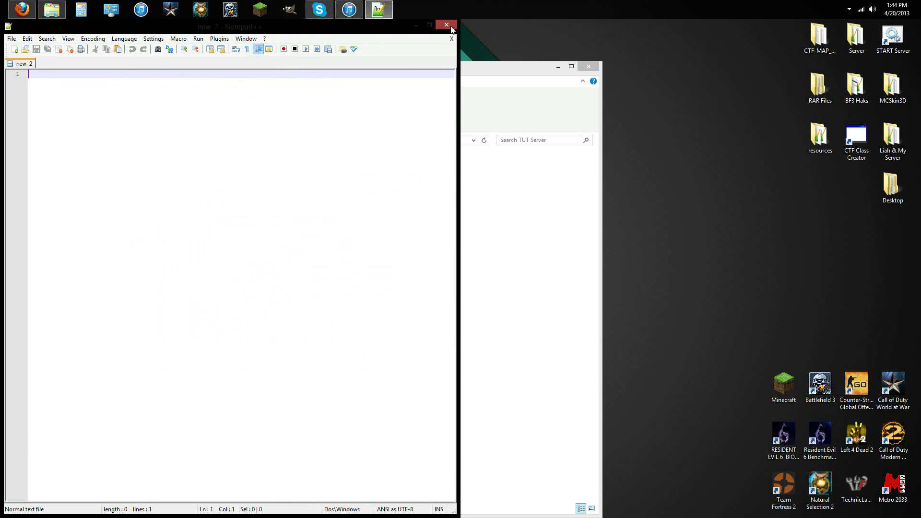
left_click(446, 25)
Inspect the contents of the Coding text file in the TUT Server folder and close it.
left_click(153, 193)
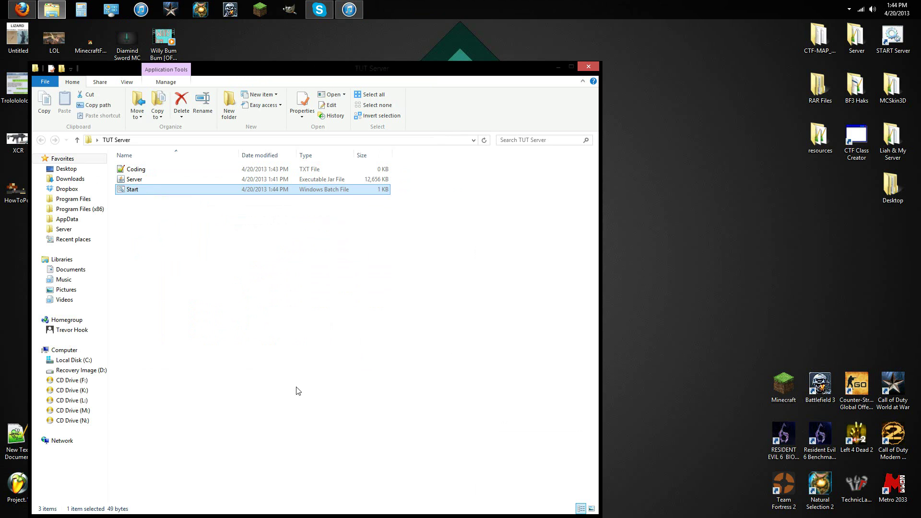
left_click(296, 390)
double_click(250, 173)
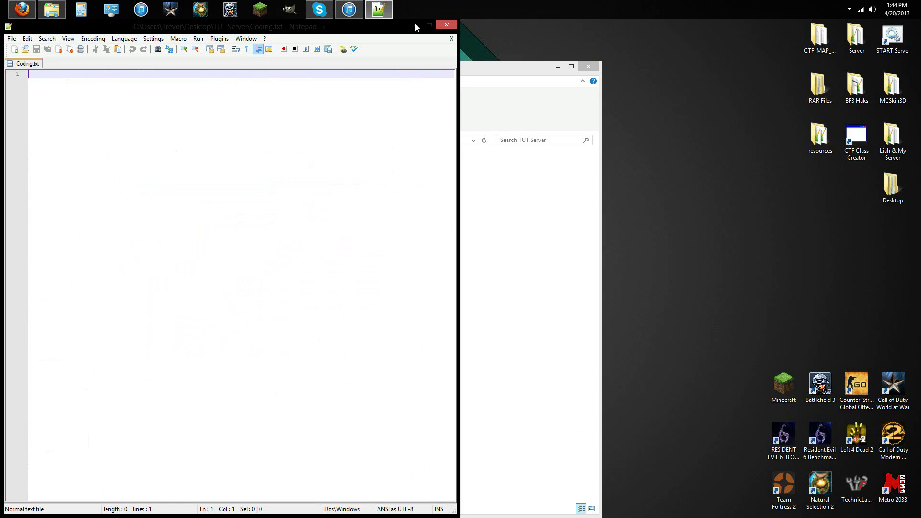
left_click(445, 25)
Open the Start batch file for editing, copy all of its text, and close it.
right_click(192, 191)
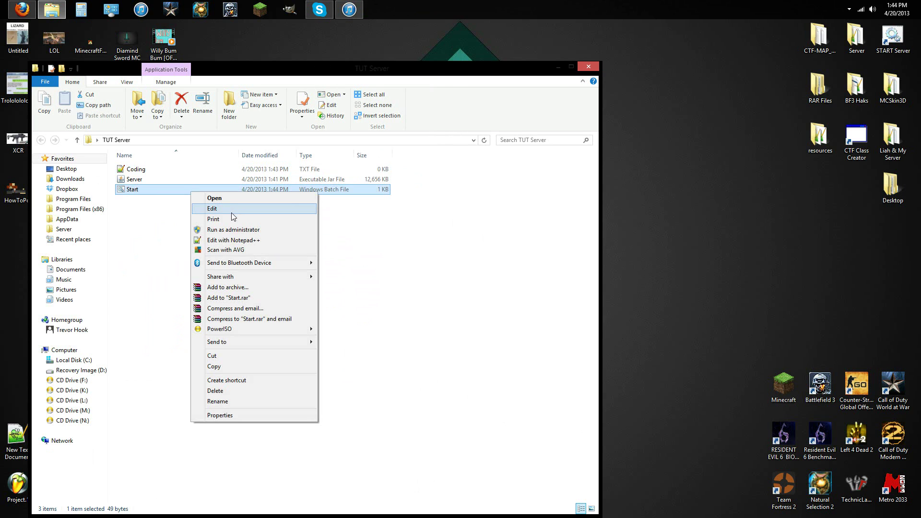
left_click(212, 209)
key("ctrl+a")
key("ctrl+c")
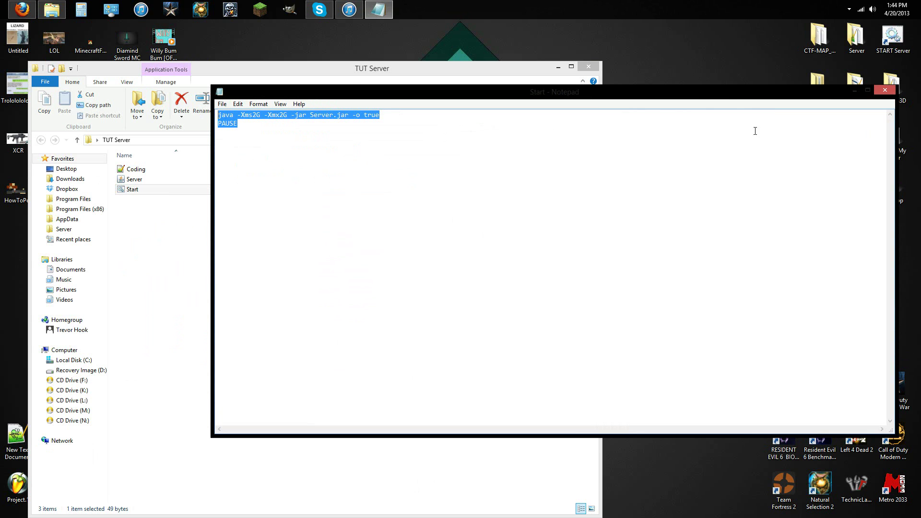
left_click(885, 91)
Paste the launch script into the Coding text file and dock its window beside the TUT Server folder.
double_click(216, 169)
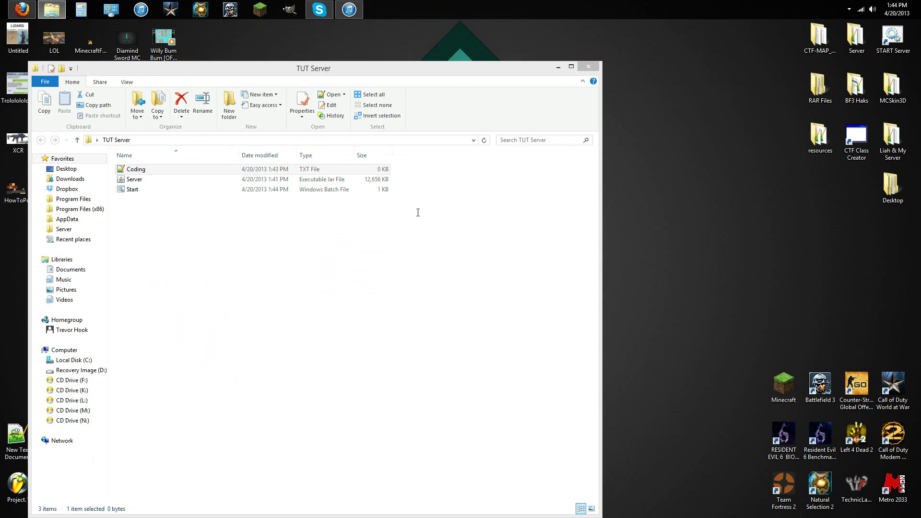
key("ctrl+v")
left_click_drag(258, 29, 920, 77)
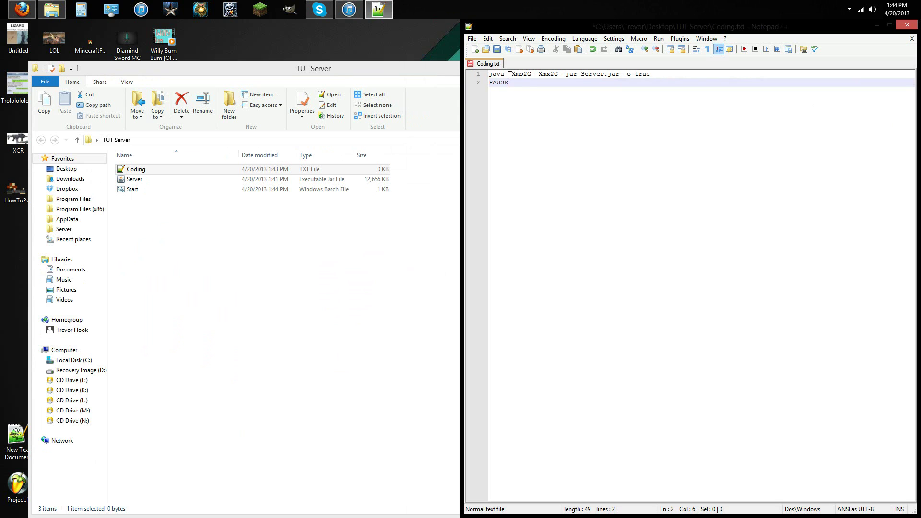
Try 10G as the -Xmx memory value in the Coding file's launch line and restore it to 2G.
left_click_drag(510, 75, 531, 74)
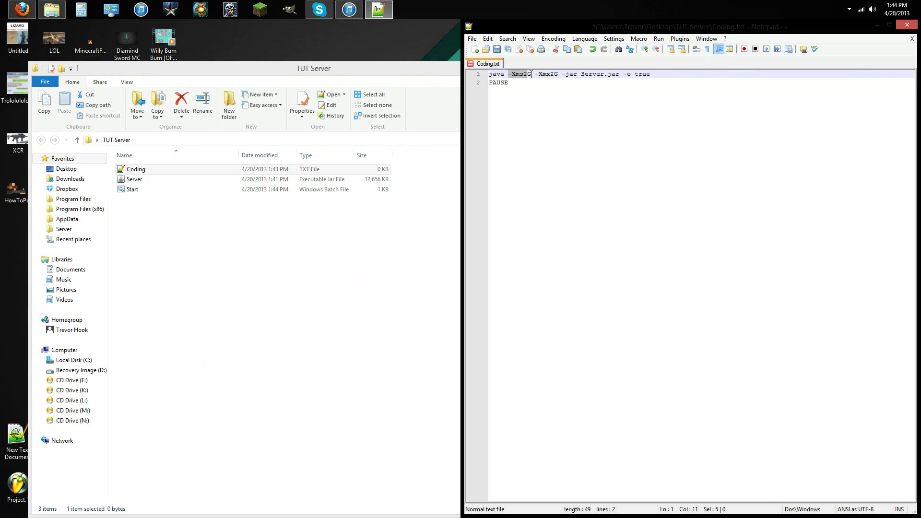
left_click(557, 75)
key("BackSpace")
type("10")
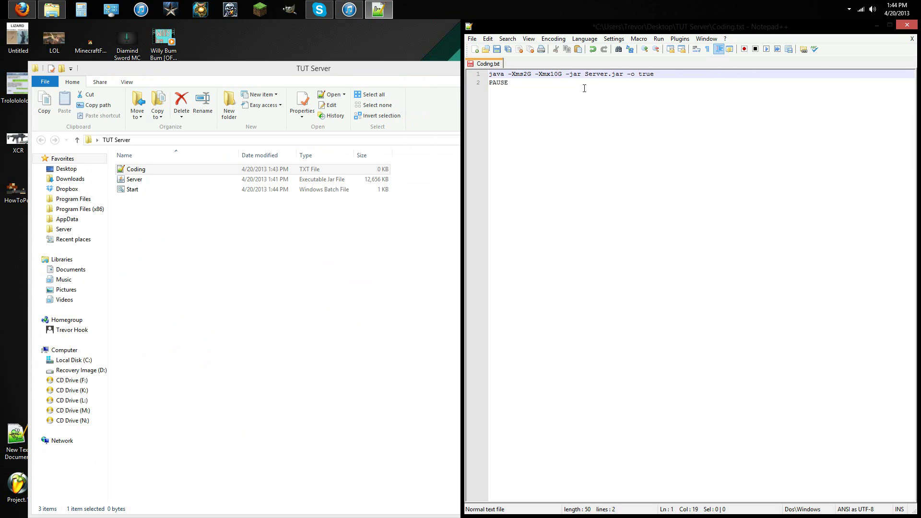
key("BackSpace")
key("BackSpace")
type("2")
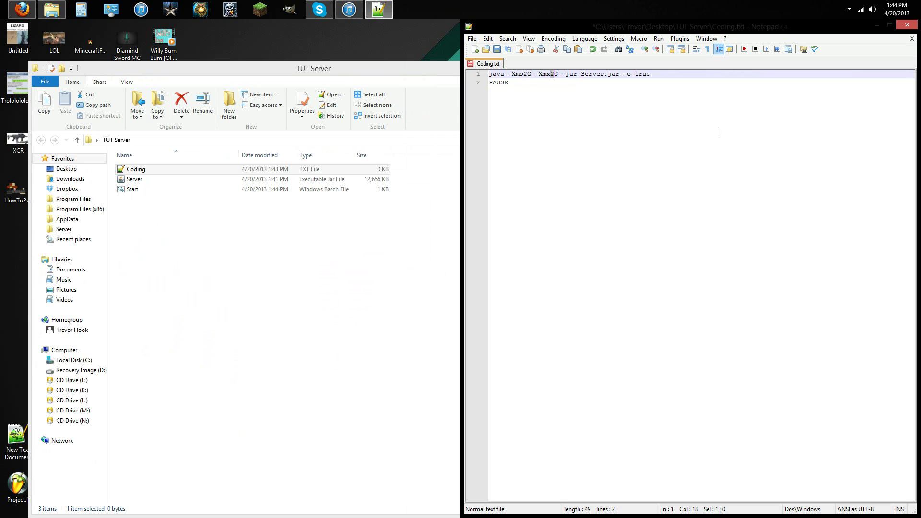
left_click(614, 108)
left_click(582, 74)
left_click(613, 121)
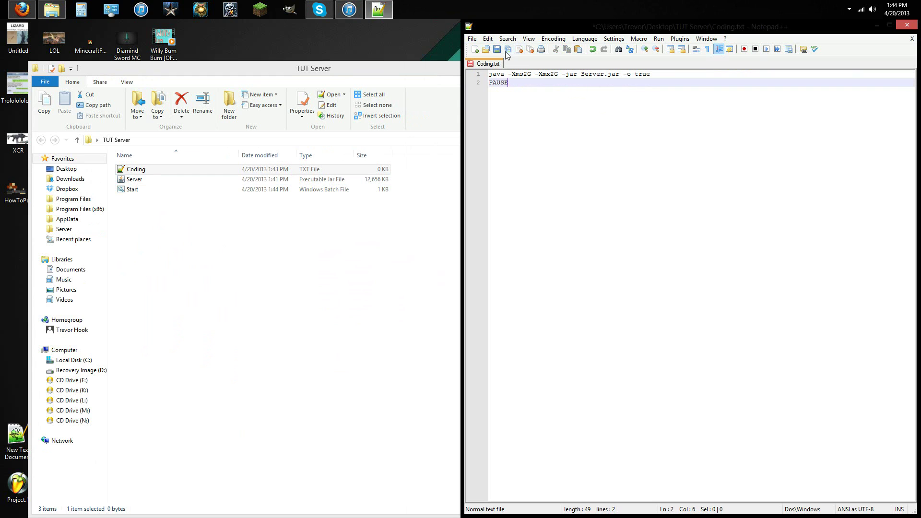
Save the Coding text file with the launch script and close the editor.
left_click(911, 39)
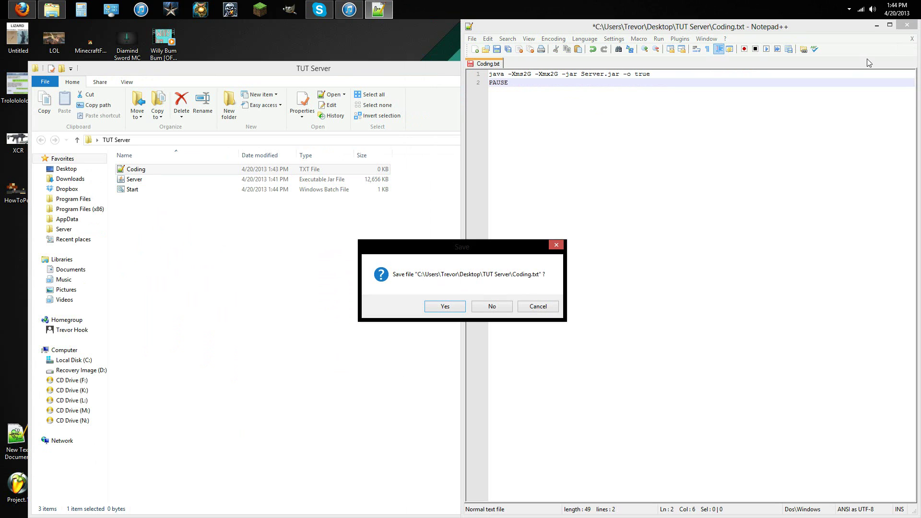
left_click(451, 308)
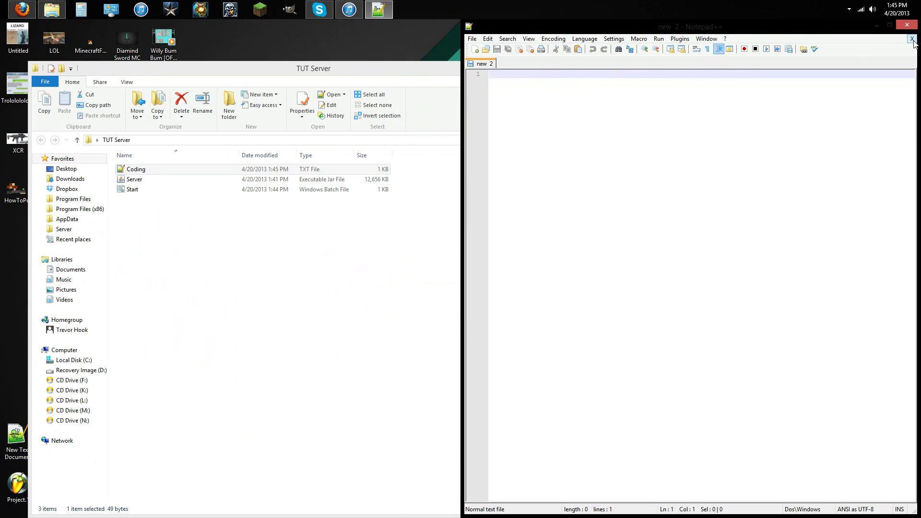
left_click(907, 24)
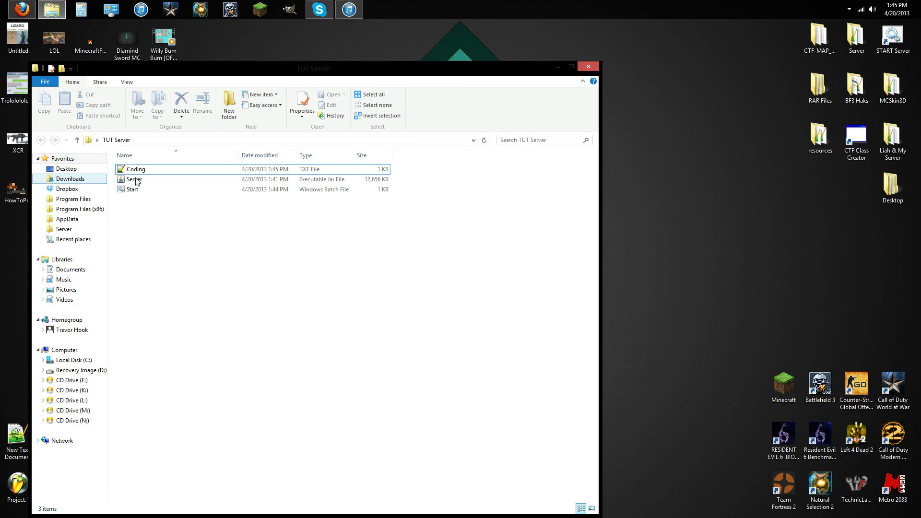
Dock the TUT Server folder window to half of the screen and run the Start batch file to launch the server.
left_click_drag(291, 83, 919, 82)
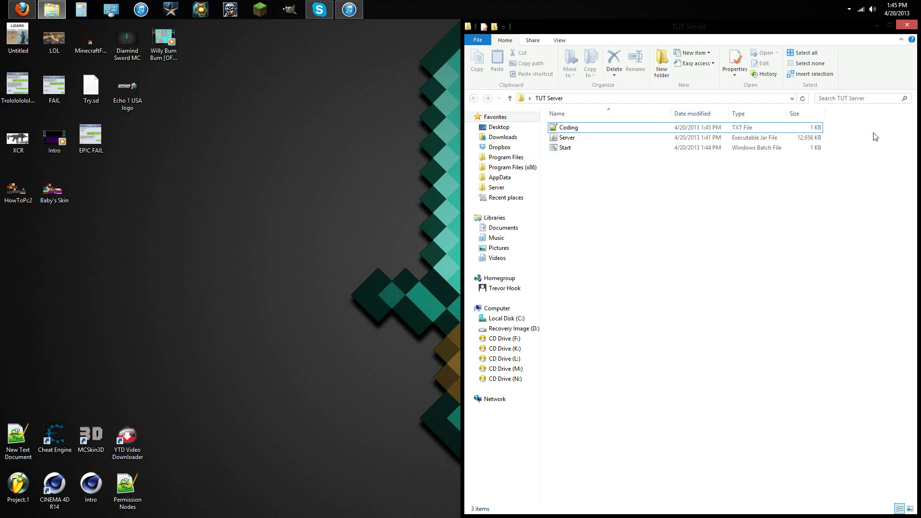
double_click(635, 153)
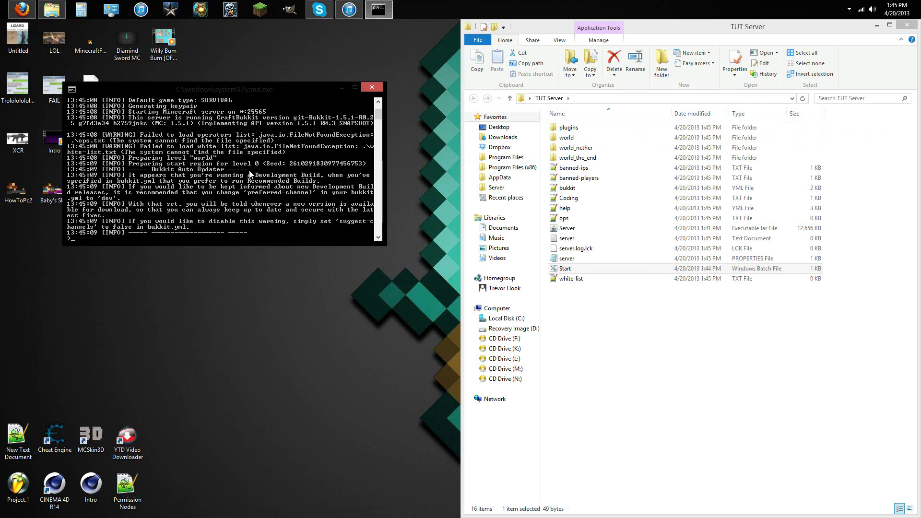
left_click_drag(724, 421, 686, 479)
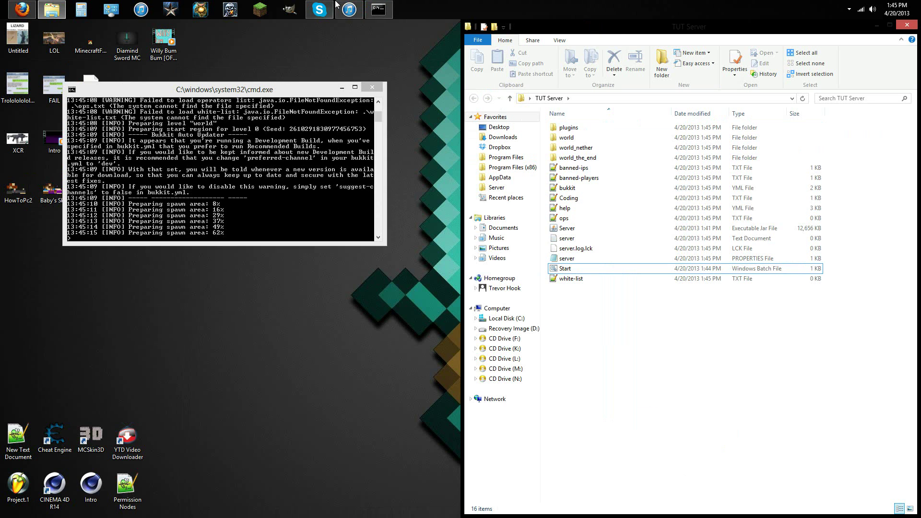
Launch Minecraft, log in with the remembered account, and move the game window clear of the server console.
left_click(260, 9)
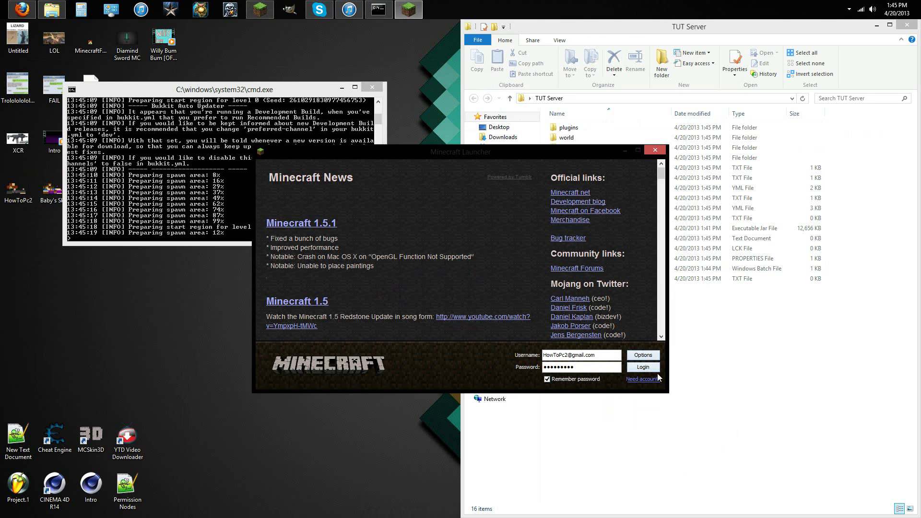
left_click(655, 370)
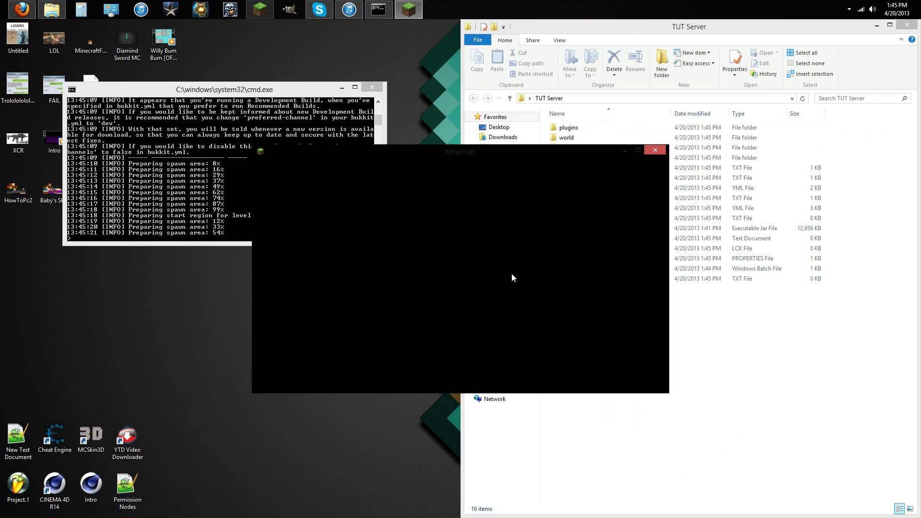
left_click_drag(458, 156, 567, 295)
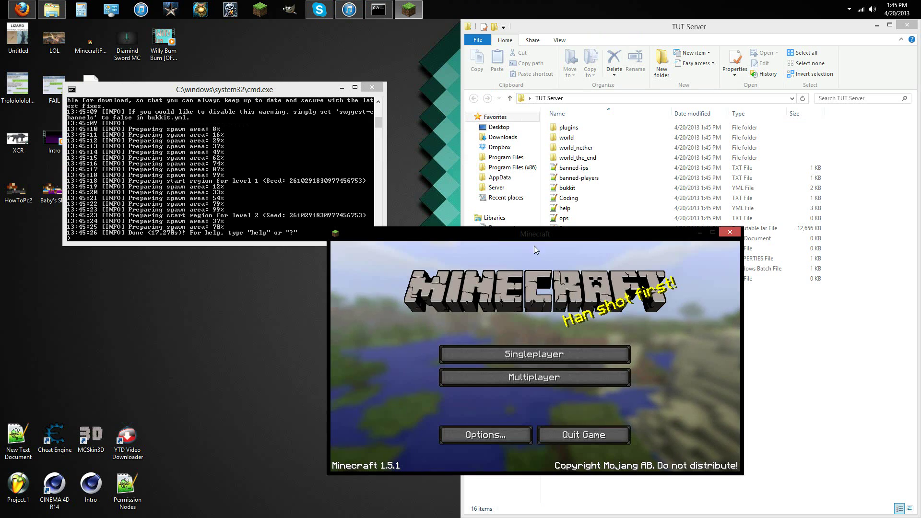
Join the multiplayer server at "localhost" by direct connection and walk forward in its world.
left_click(538, 380)
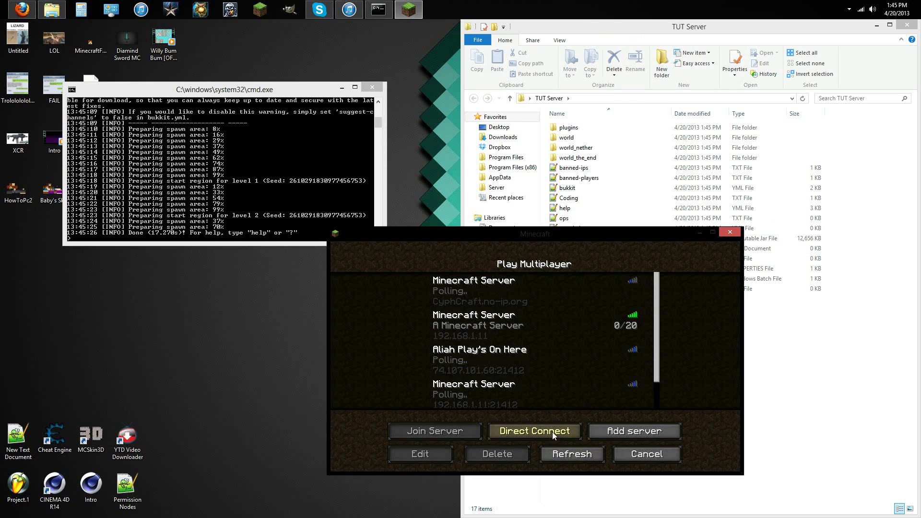
left_click(530, 433)
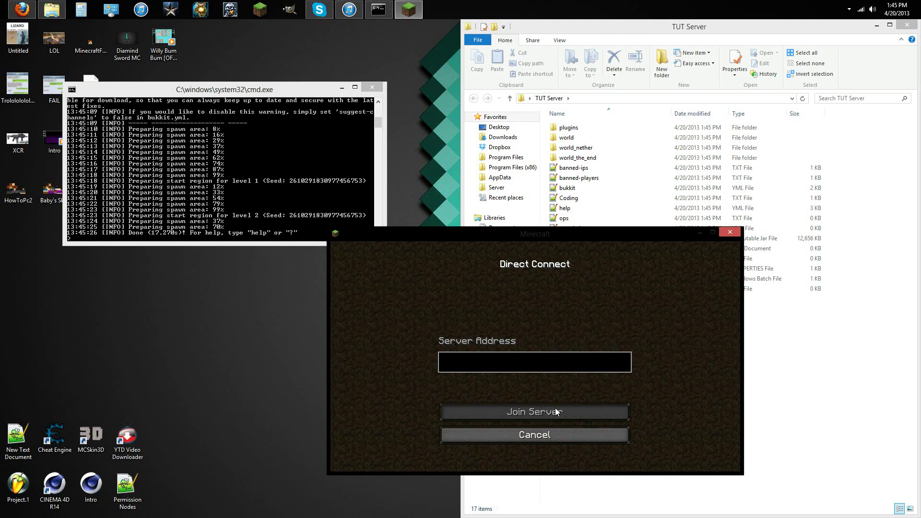
type("localhost")
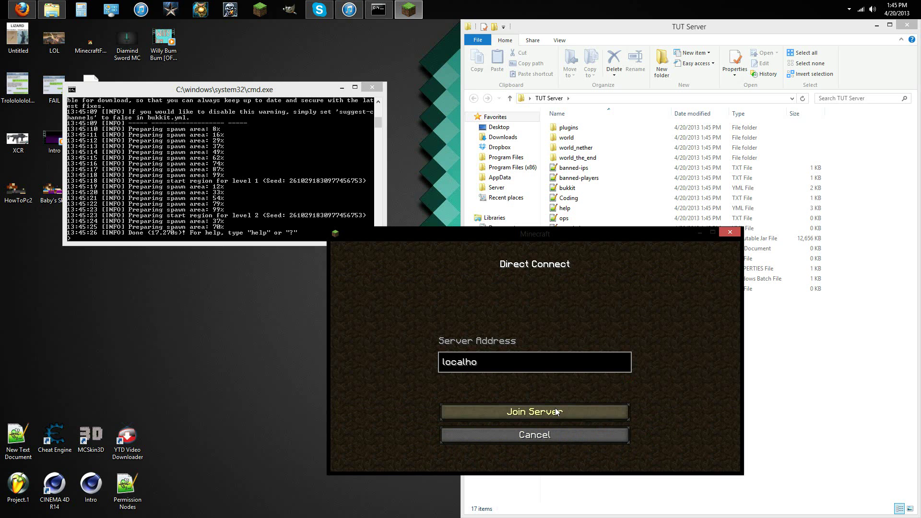
left_click(555, 407)
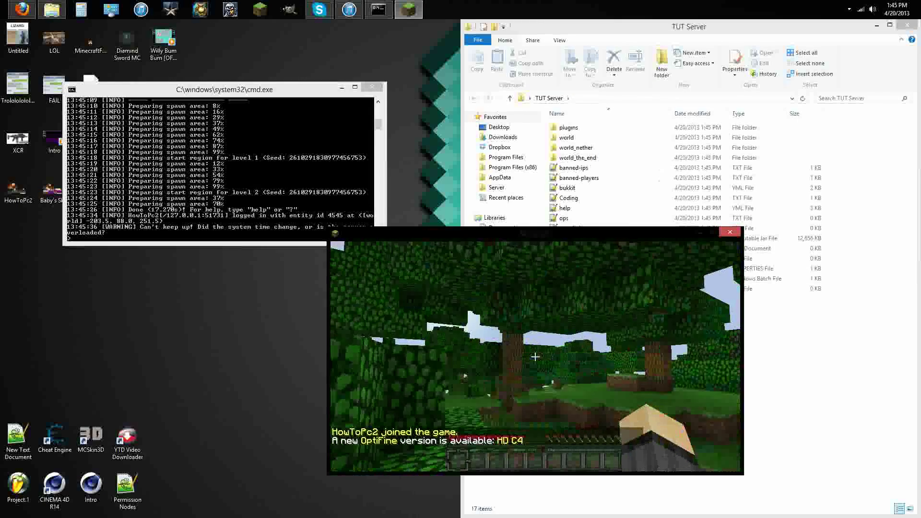
left_click(535, 356)
key("w")
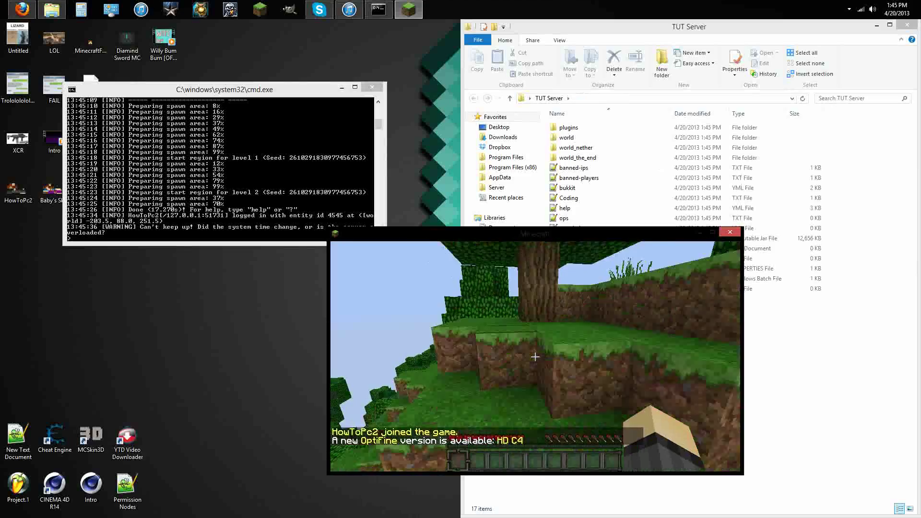
Walk onward through the server world and disconnect back to the Minecraft title screen.
key("w")
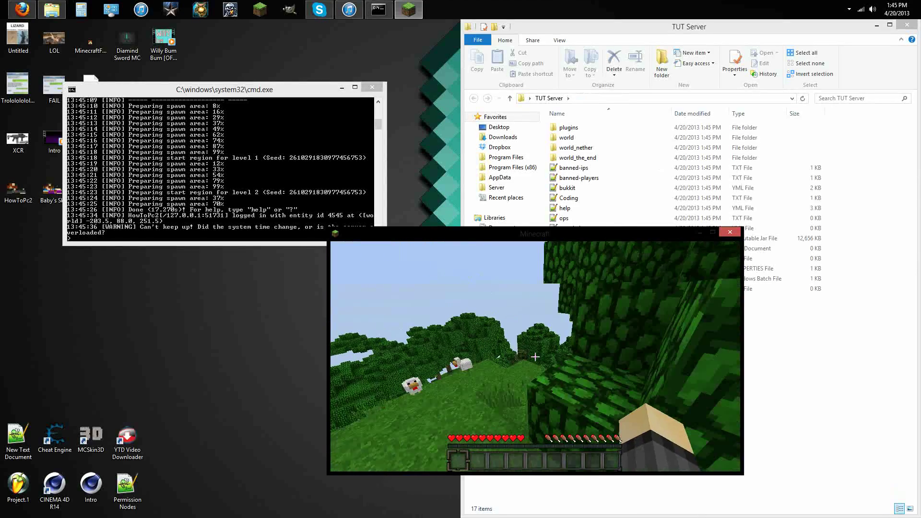
key("Escape")
left_click(546, 410)
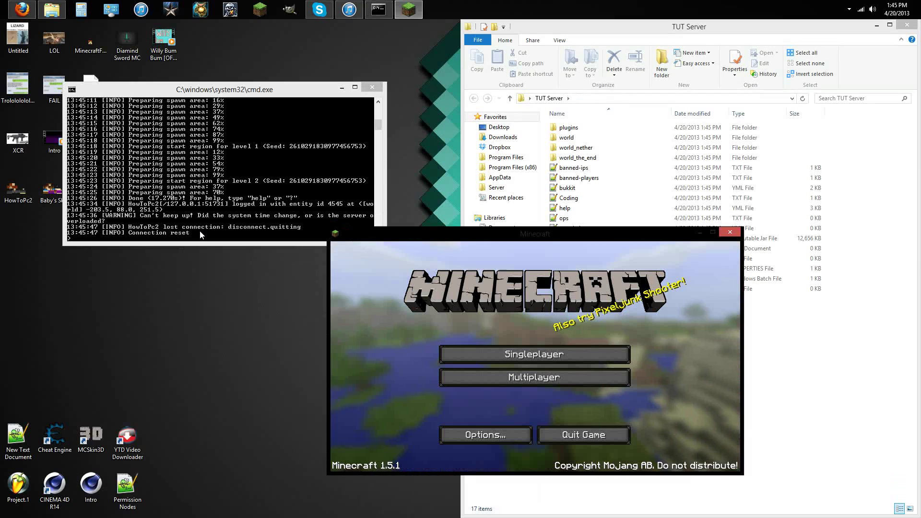
Restart the server by issuing "stop" in its console and rerunning the Start batch file, closing Minecraft in between.
left_click(199, 231)
type("stop")
key("Return")
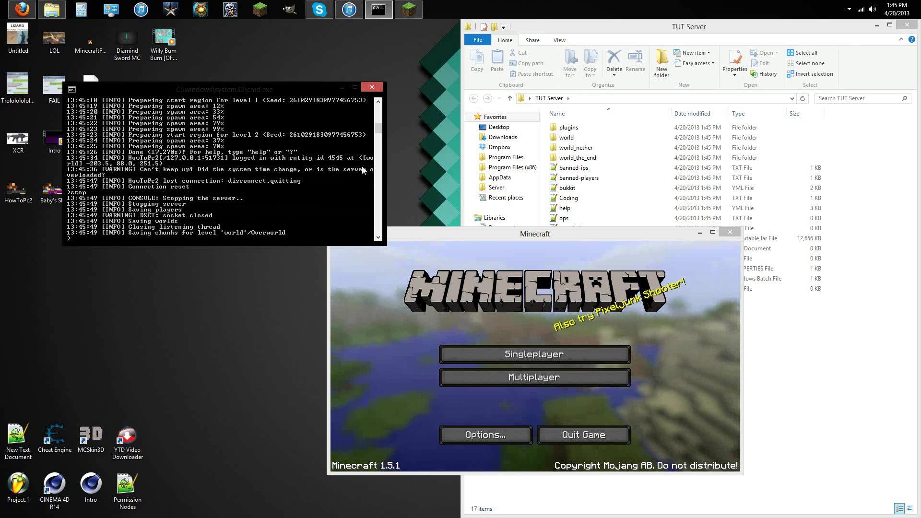
left_click(730, 233)
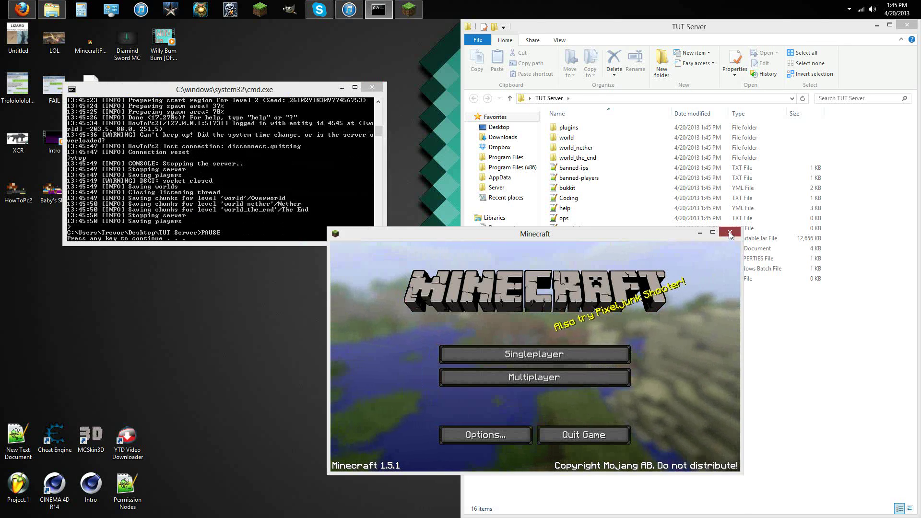
key("Return")
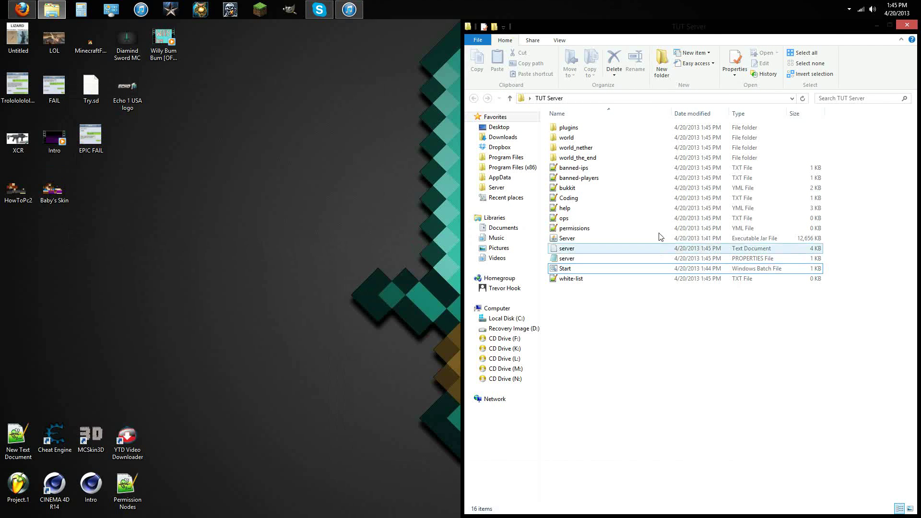
double_click(606, 268)
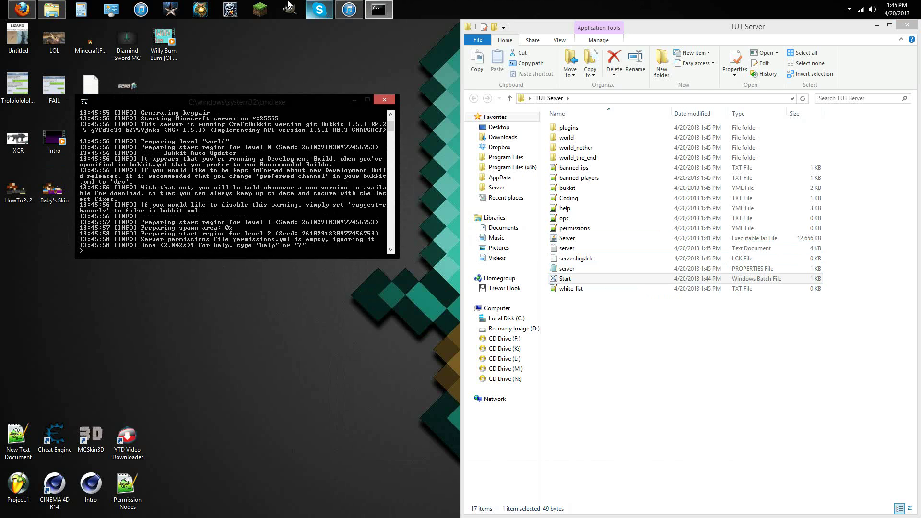
Add the username HowToPc2 to the ops file, save it and close the editor.
double_click(566, 218)
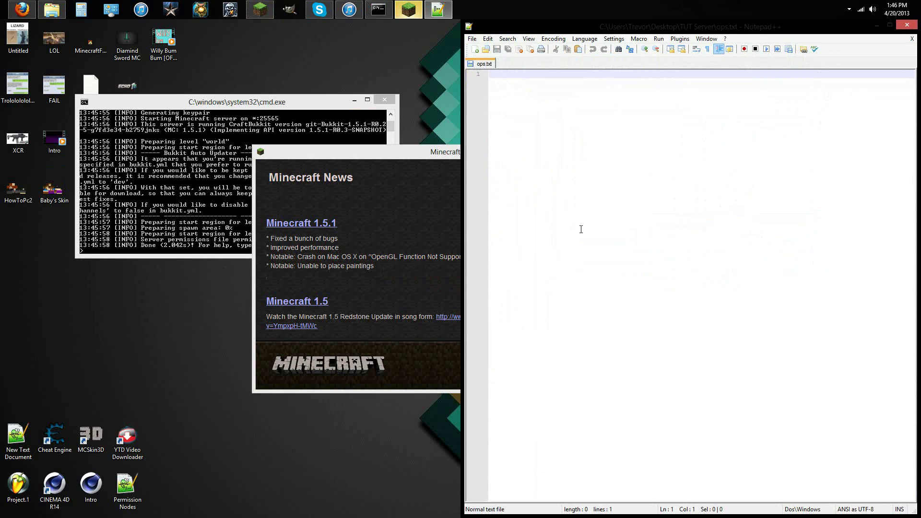
type("HowToPc2")
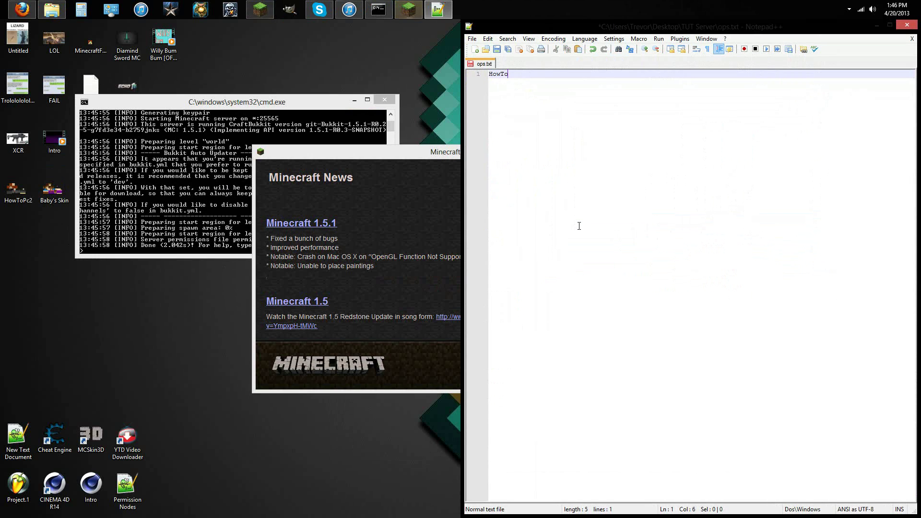
left_click(498, 53)
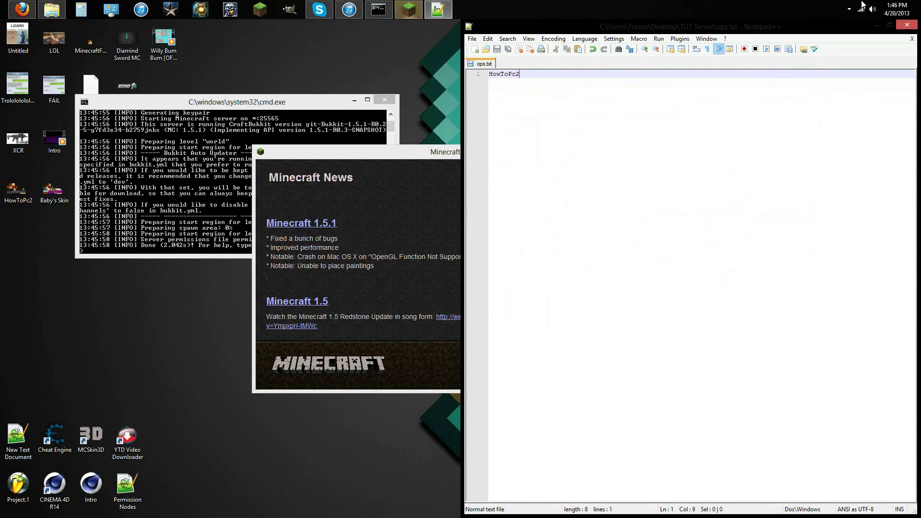
left_click(912, 38)
left_click(910, 28)
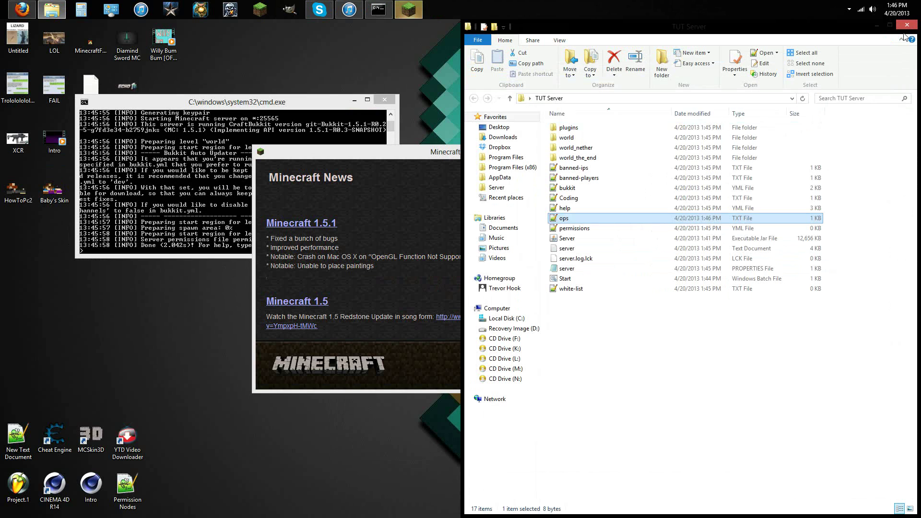
Log in to Minecraft from its launcher and issue "reload" in the server console.
left_click(239, 198)
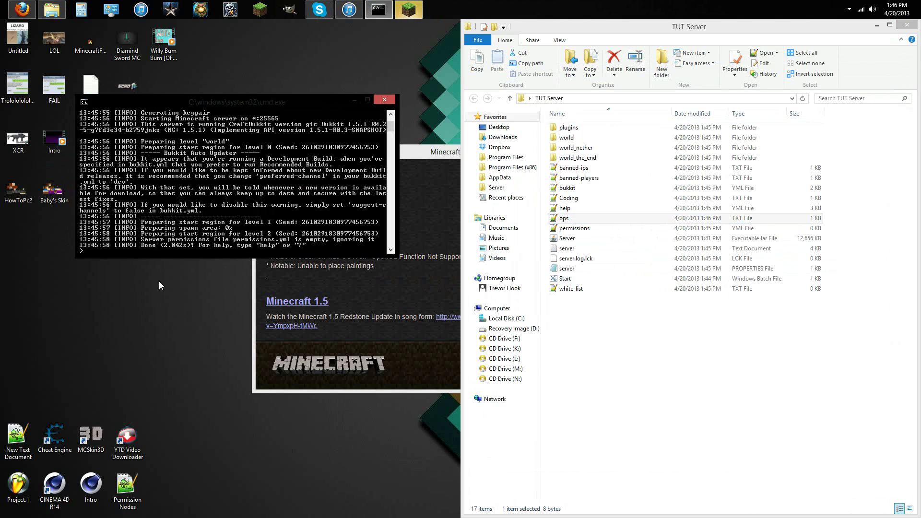
left_click(428, 375)
left_click(636, 371)
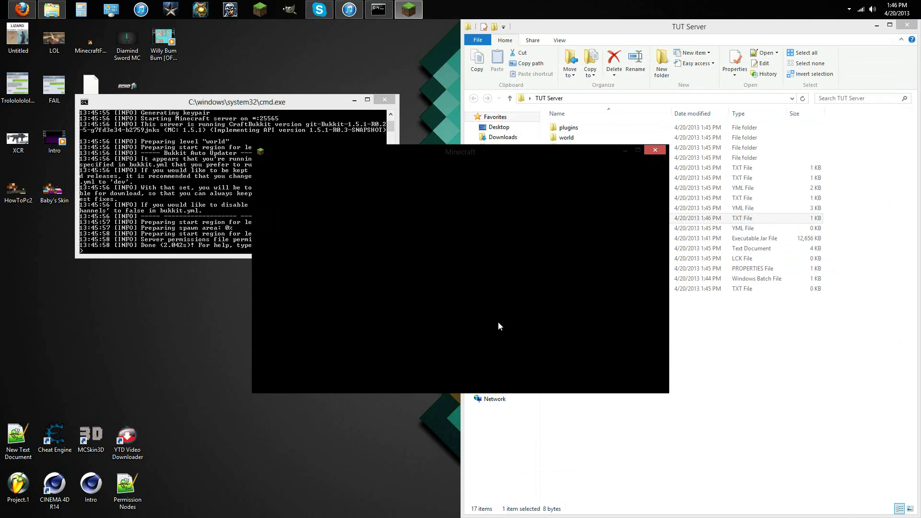
left_click(194, 221)
type("reload")
key("Return")
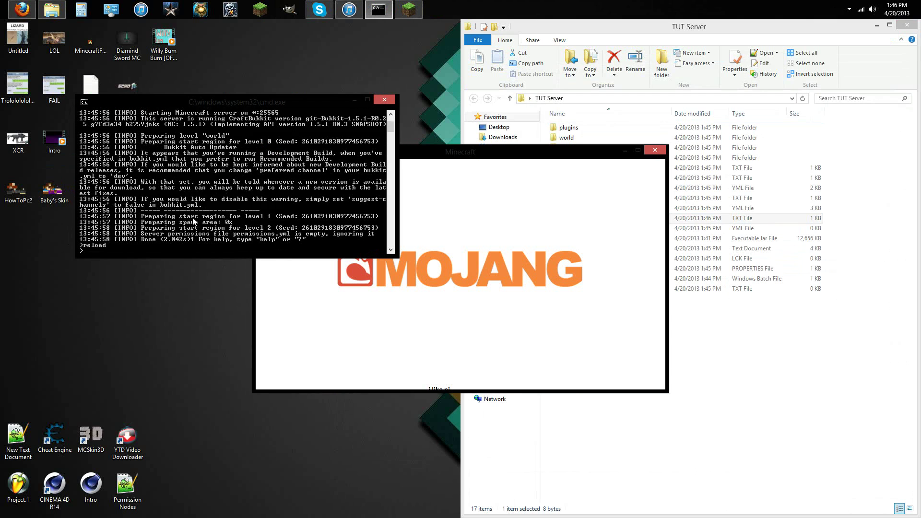
Join the multiplayer server at "localhost" by direct connection.
left_click(460, 298)
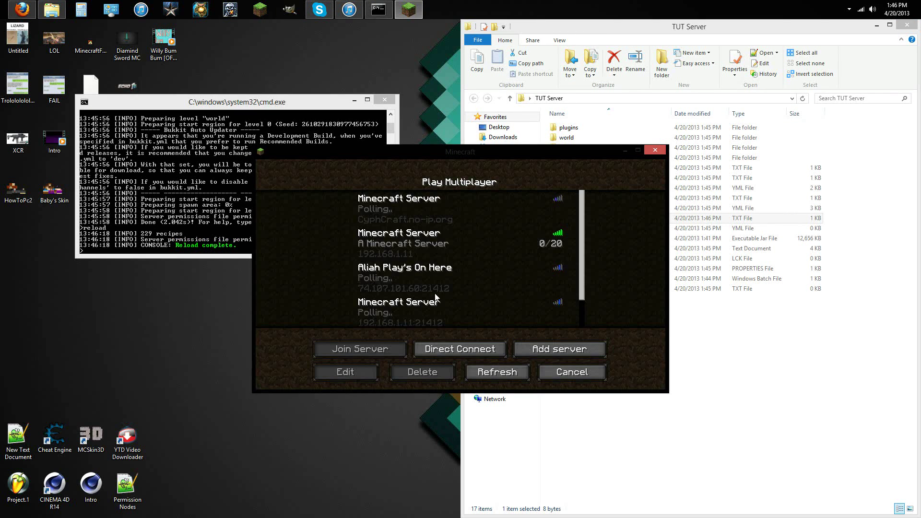
left_click(464, 348)
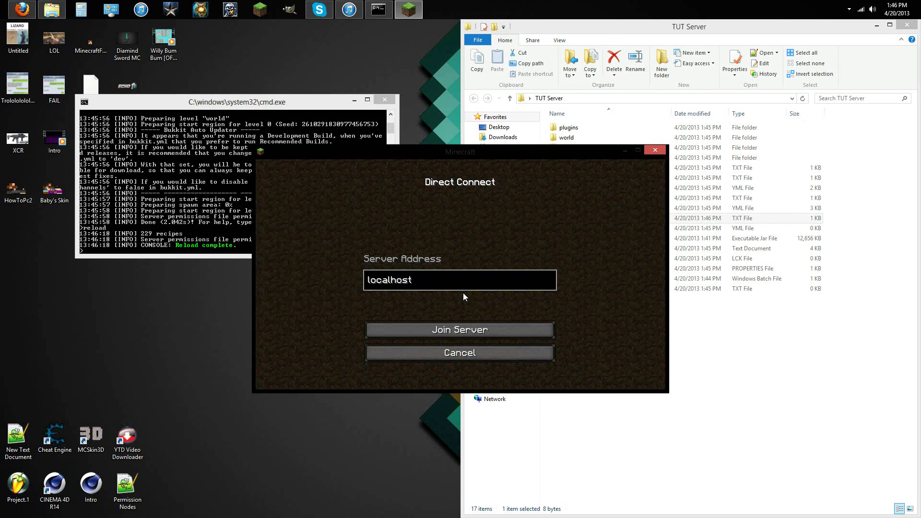
key("Return")
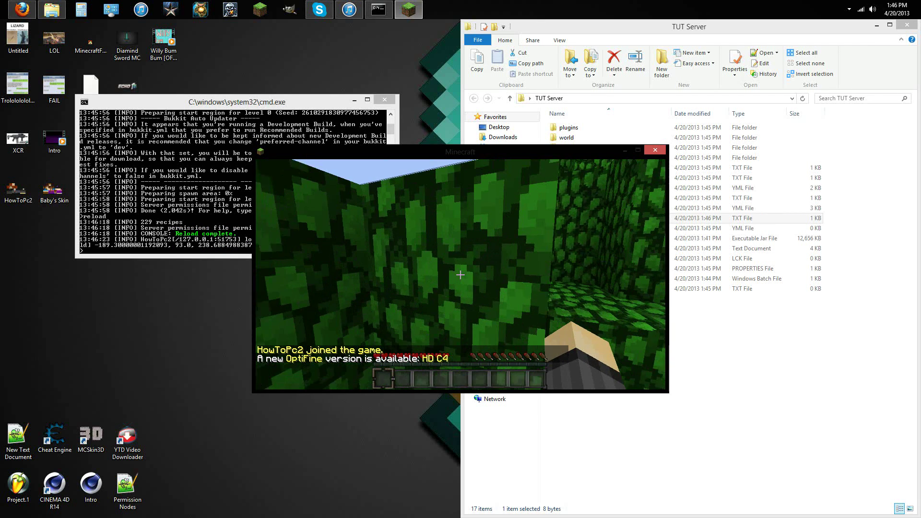
Grant operator status by issuing "op HowToPc2" in the server console and return to the game.
key("t")
left_click(155, 186)
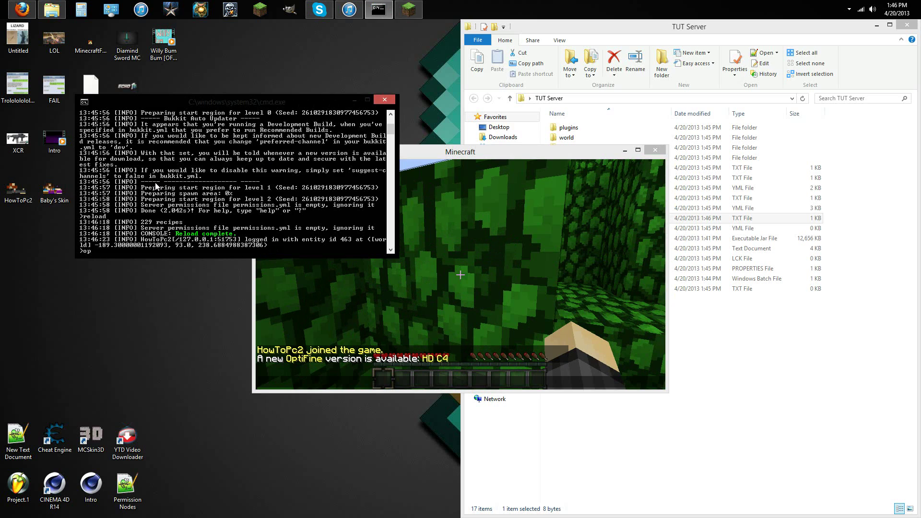
type("HowToPc2")
key("Return")
left_click(494, 257)
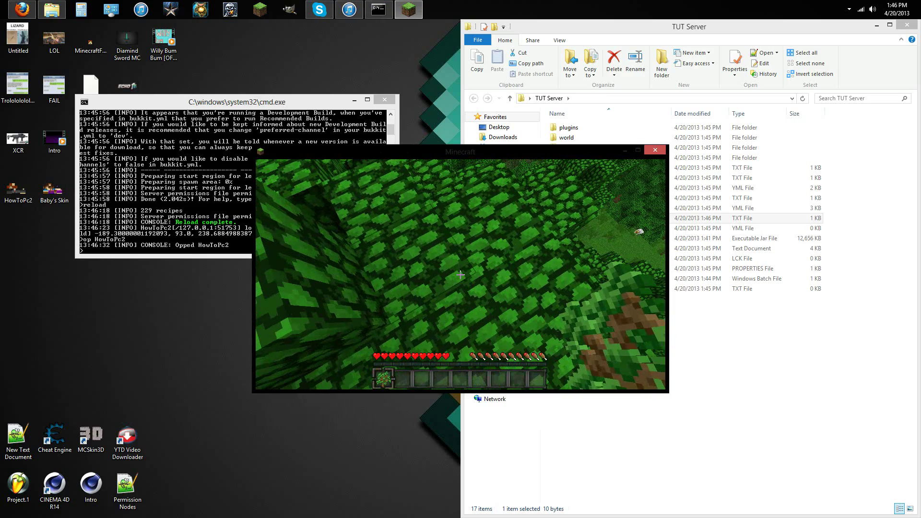
Disconnect and close Minecraft, and shut down the server by issuing "stop" in its console.
key("t")
key("Escape")
key("Escape")
left_click(655, 150)
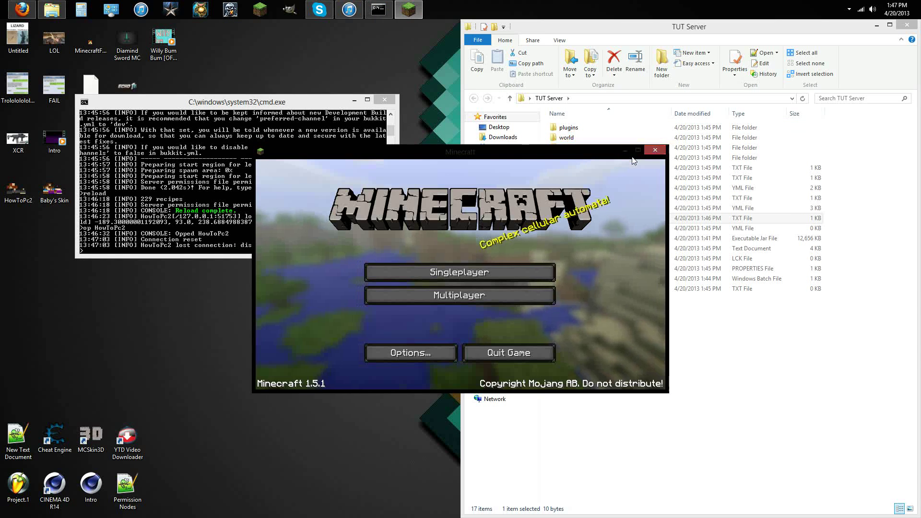
type("top")
key("Return")
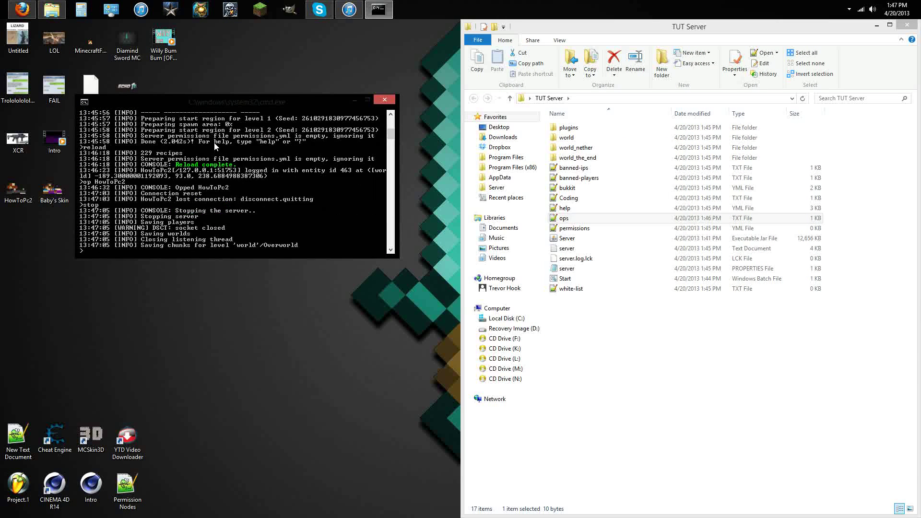
Open the server PROPERTIES file, dismiss the finished server console and dock the Notepad window to half of the screen.
double_click(568, 258)
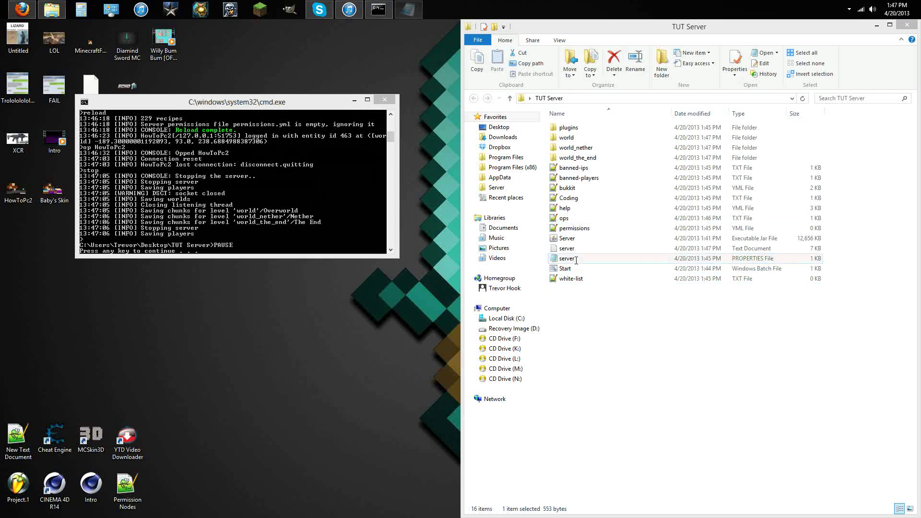
left_click(183, 193)
key("Return")
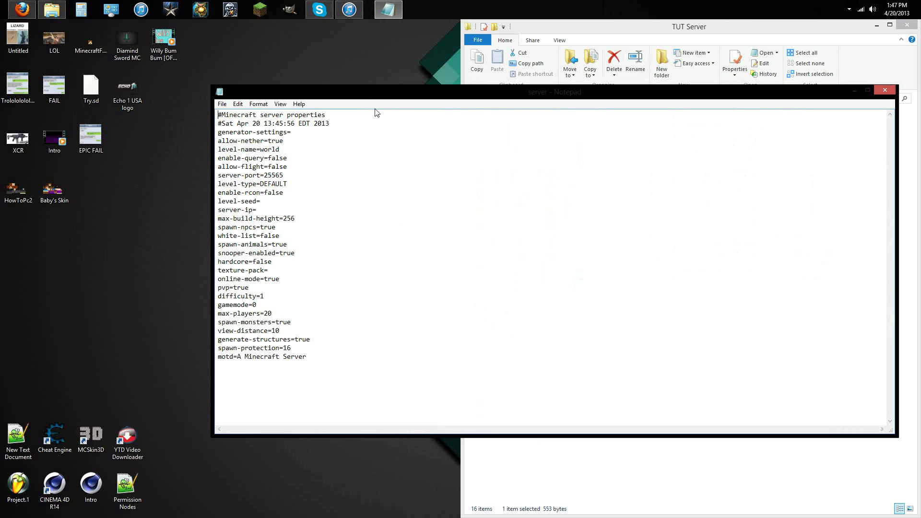
left_click_drag(371, 94, 920, 138)
Look up the computer's IPv4 address by running ipconfig in a command prompt, and close the prompt.
right_click(278, 143)
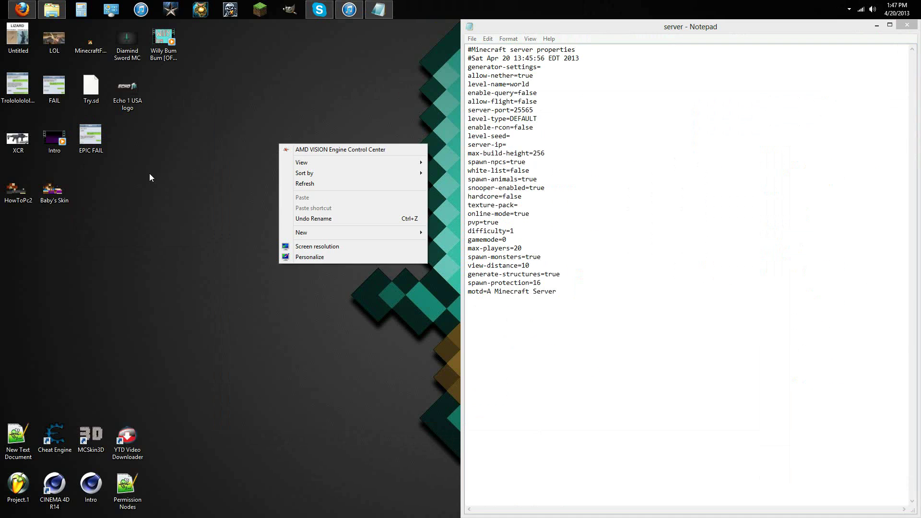
left_click(184, 155)
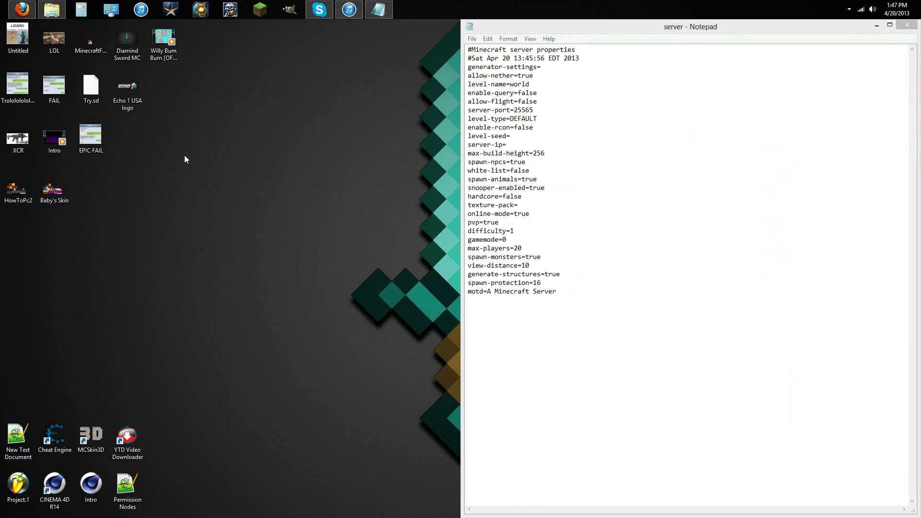
key("super+r")
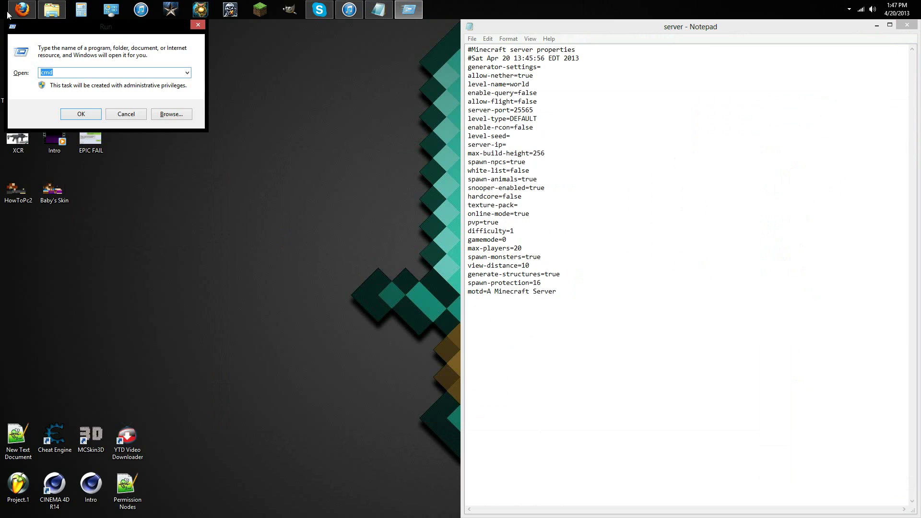
left_click(77, 116)
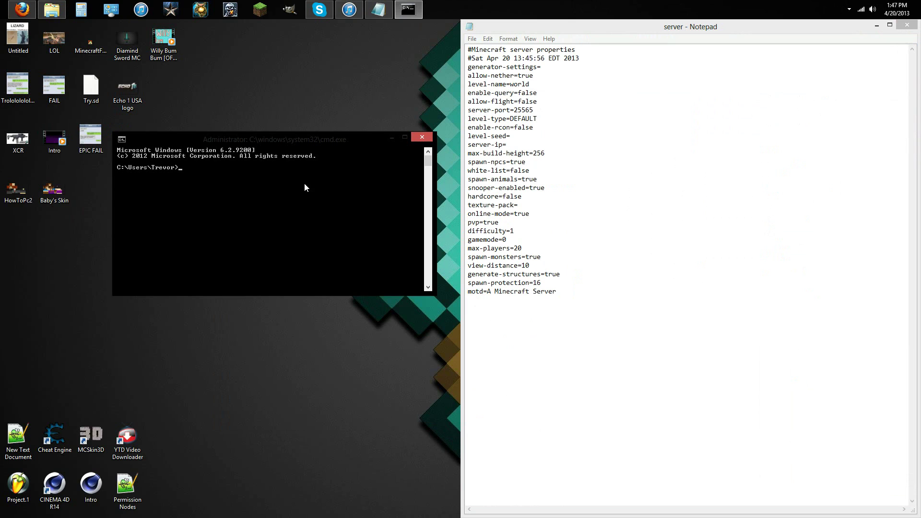
type("pconfig")
key("Return")
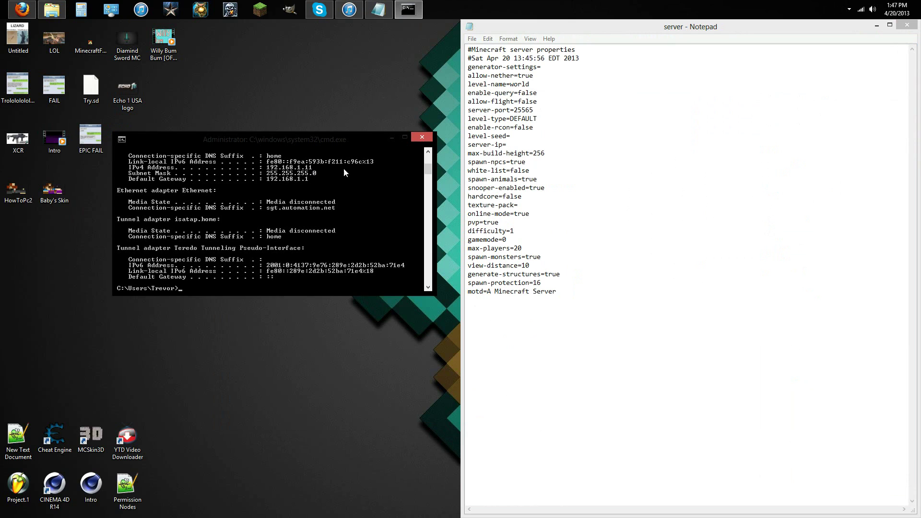
left_click(422, 137)
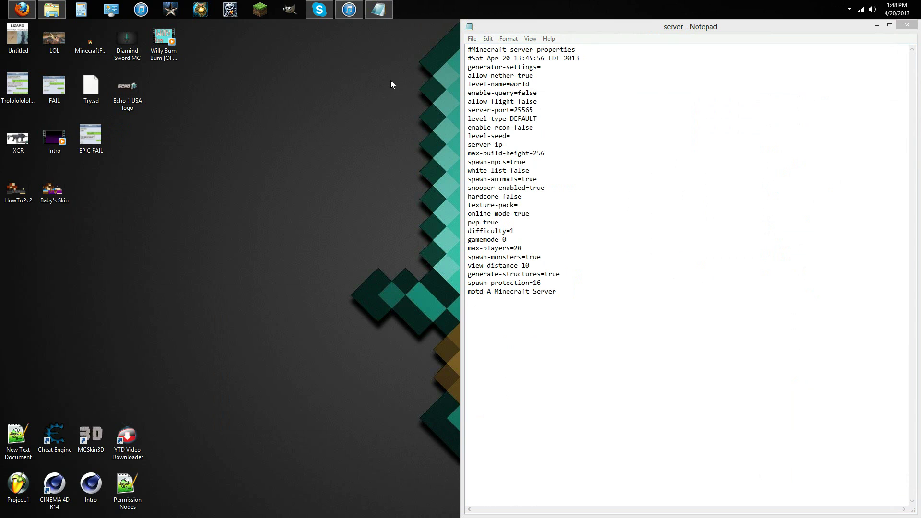
Set server-ip to 192.168.1.11 in the server properties and look over the settings below it.
left_click(521, 144)
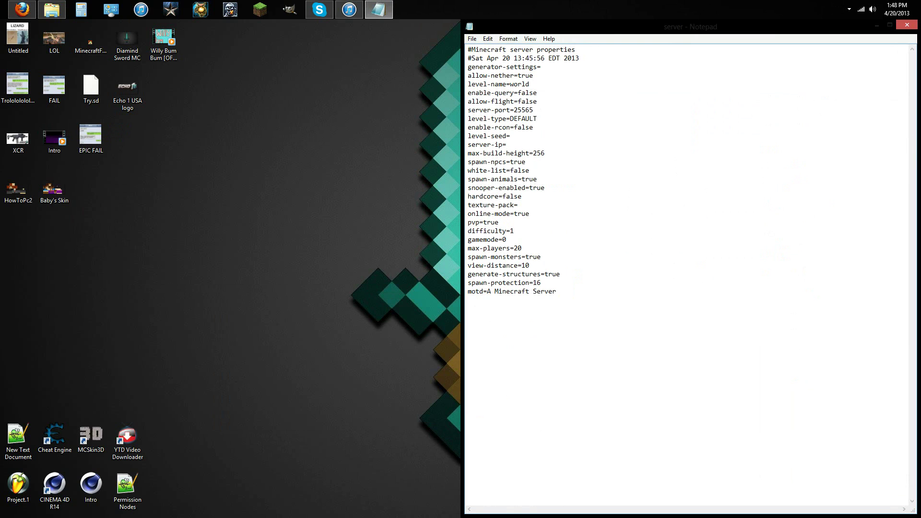
type("192.168.1.11")
double_click(574, 189)
left_click(593, 301)
double_click(587, 283)
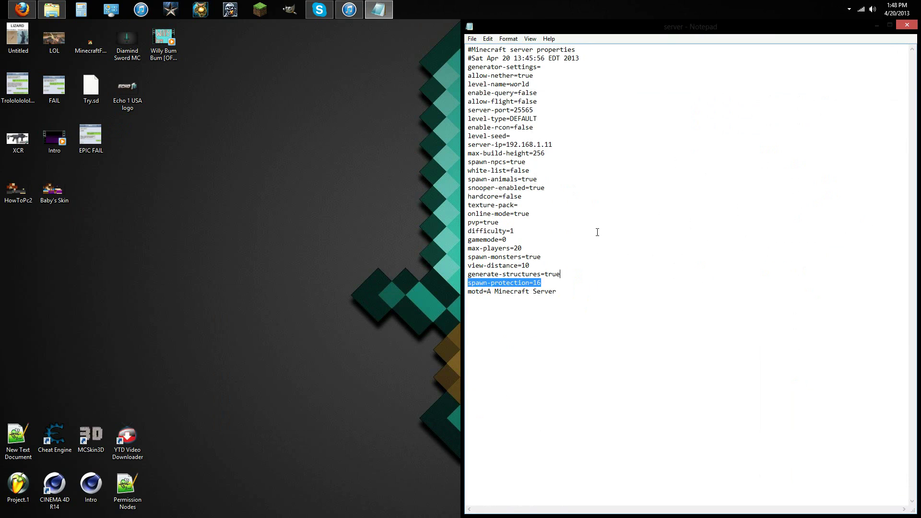
double_click(596, 238)
left_click(595, 145)
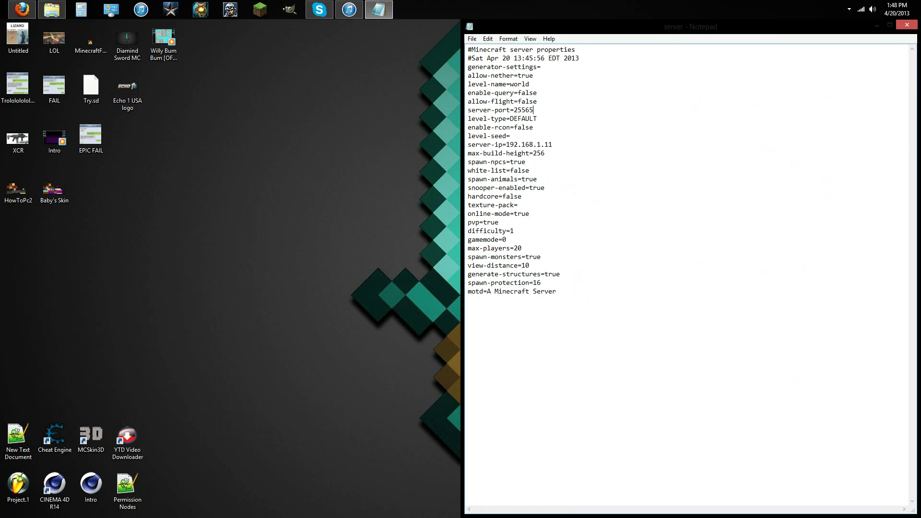
type("...")
key("BackSpace")
key("BackSpace")
type(".")
key("Left")
key("Left")
type(".")
key("Left")
key("Left")
type(".5:")
type("25576")
key("BackSpace")
key("BackSpace")
key("BackSpace")
key("BackSpace")
key("BackSpace")
key("BackSpace")
key("Left")
key("BackSpace")
key("Left")
key("BackSpace")
key("BackSpace")
key("Left")
key("BackSpace")
left_click(561, 145)
type(":23513")
key("BackSpace")
key("BackSpace")
key("BackSpace")
key("BackSpace")
key("BackSpace")
key("BackSpace")
Replace the motd text with "Welcome Youtube", save the server properties and close Notepad.
left_click(572, 146)
key("Down")
key("Right")
key("Right")
key("BackSpace")
key("BackSpace")
key("BackSpace")
key("BackSpace")
key("BackSpace")
key("BackSpace")
key("BackSpace")
key("BackSpace")
key("BackSpace")
key("BackSpace")
key("BackSpace")
key("BackSpace")
key("BackSpace")
key("BackSpace")
key("BackSpace")
key("BackSpace")
key("BackSpace")
key("BackSpace")
type("Welcome Youtube")
key("ctrl+s")
left_click(907, 24)
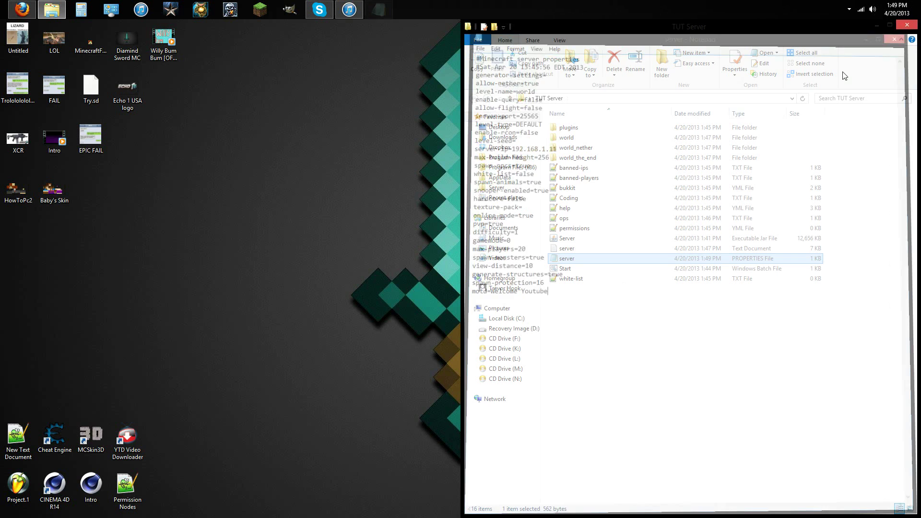
Leave the server folder window and open the system-wide app search.
left_click(691, 380)
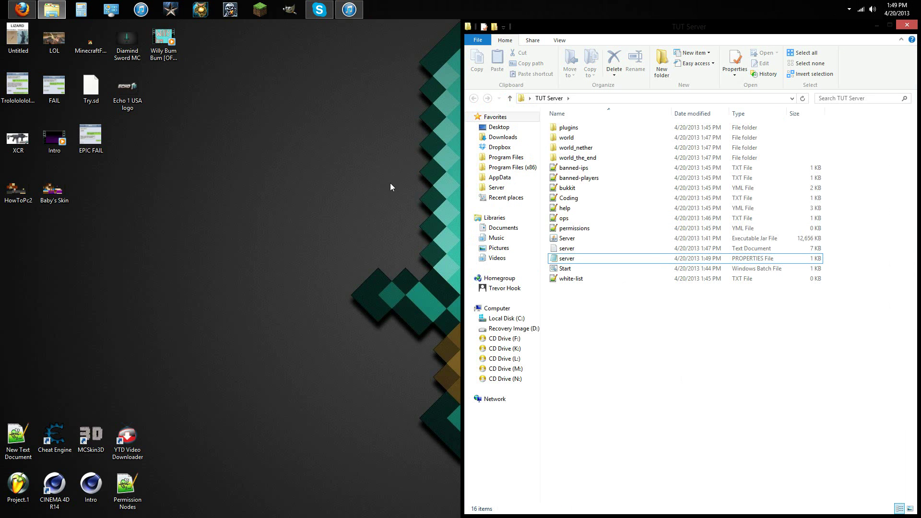
left_click(183, 172)
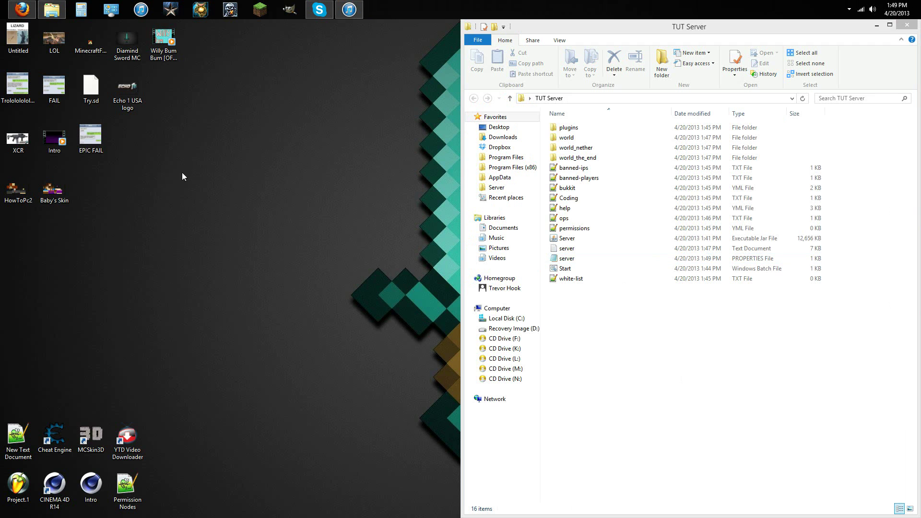
mouse_move(919, 5)
left_click(909, 178)
type("U")
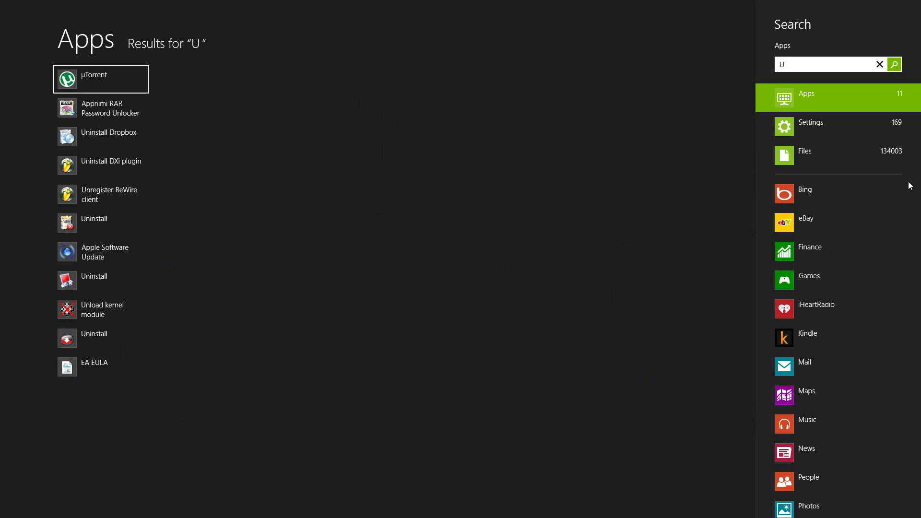
type("pNP")
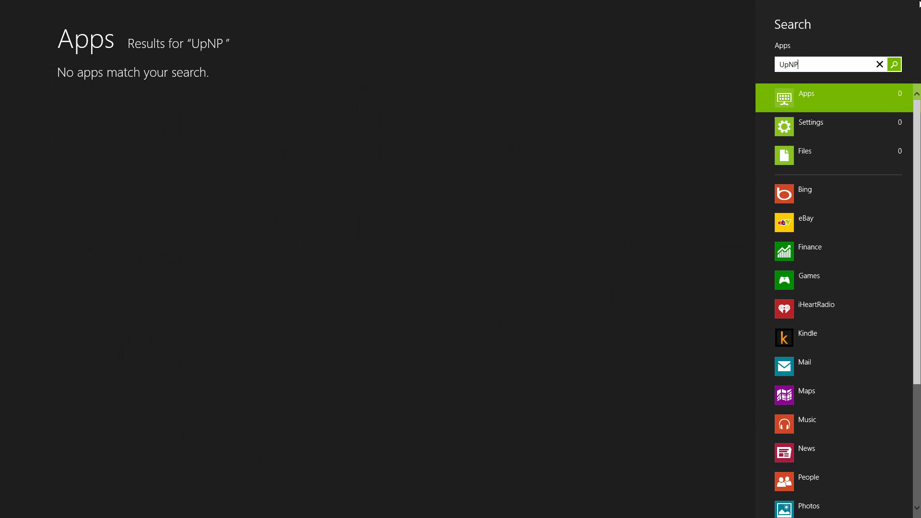
key("BackSpace")
key("BackSpace")
key("BackSpace")
type("PnP")
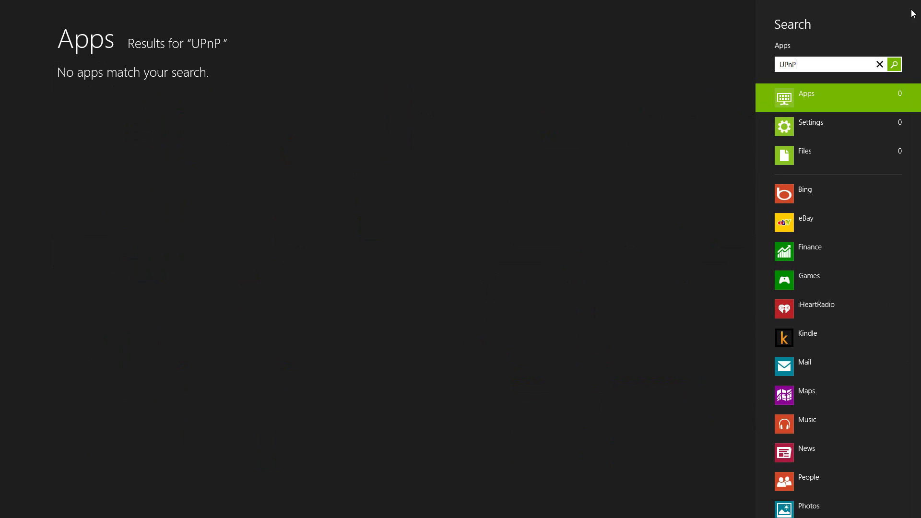
key("BackSpace")
key("BackSpace")
key("BackSpace")
key("BackSpace")
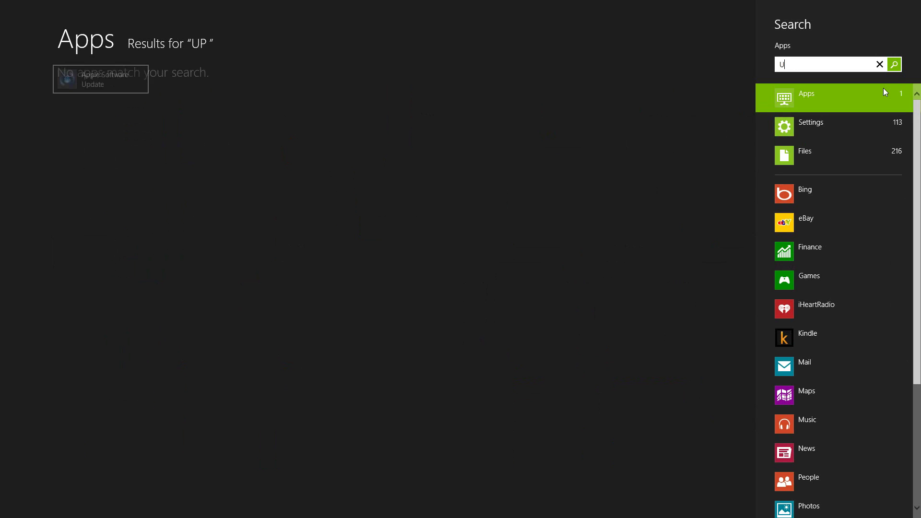
Search the computer's files for Portmapper, launch PortMapper-1.9.5 and move its window away from the middle of the screen.
type("Portmapper")
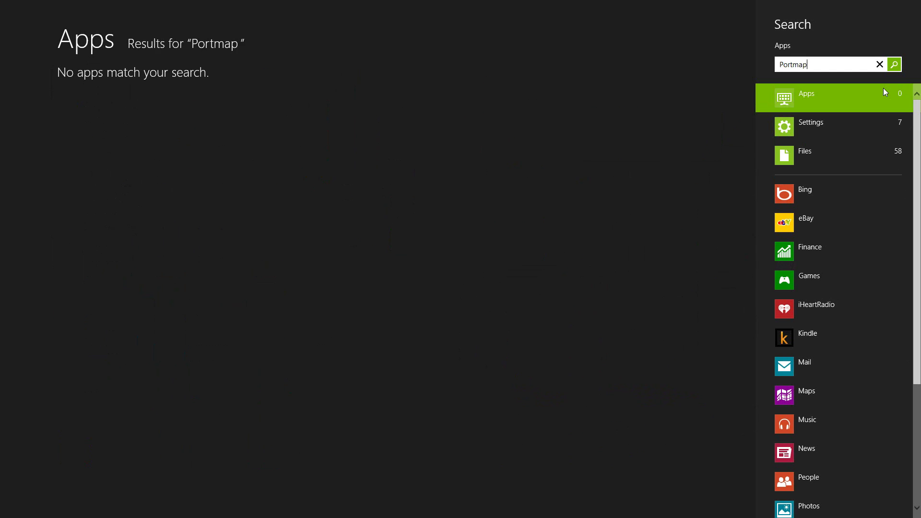
left_click(858, 149)
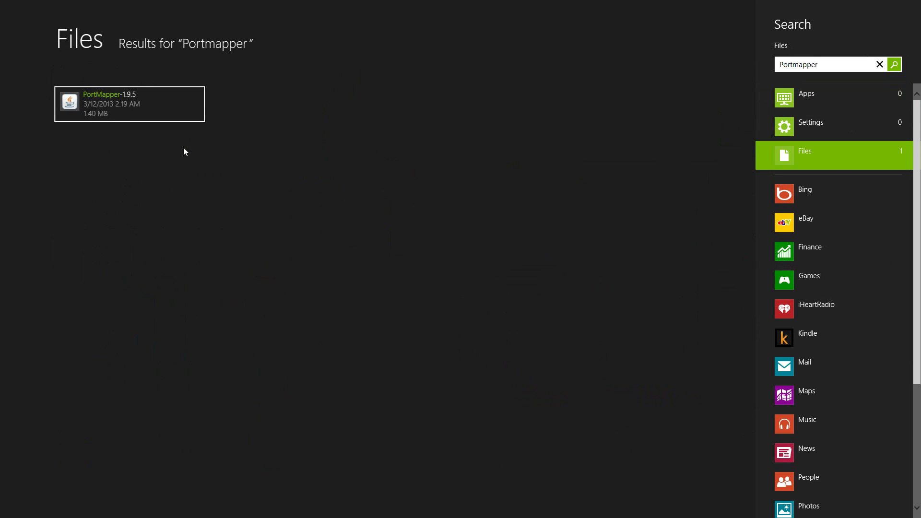
left_click(109, 105)
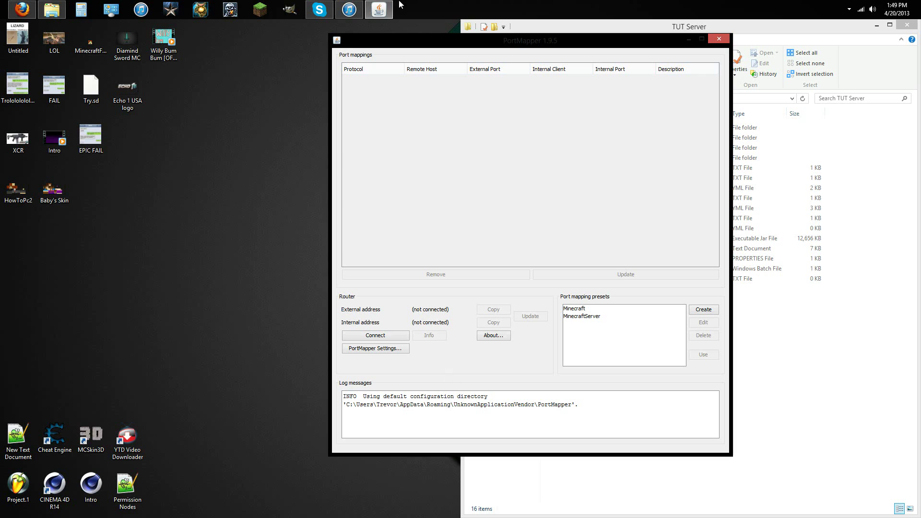
left_click_drag(415, 38, 287, 41)
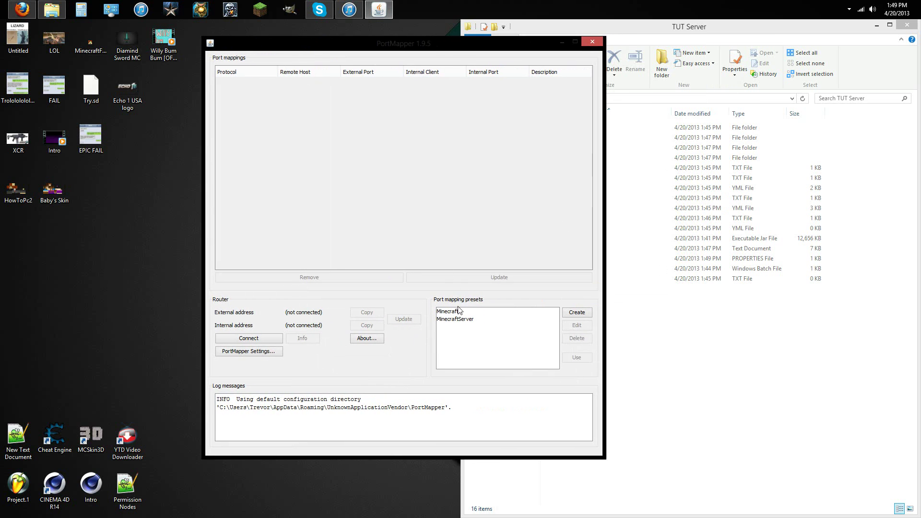
Examine the protocols and ports of the existing Minecraft port mapping preset and close it without saving.
left_click(458, 312)
left_click(459, 320)
left_click(458, 312)
left_click(459, 319)
left_click(459, 311)
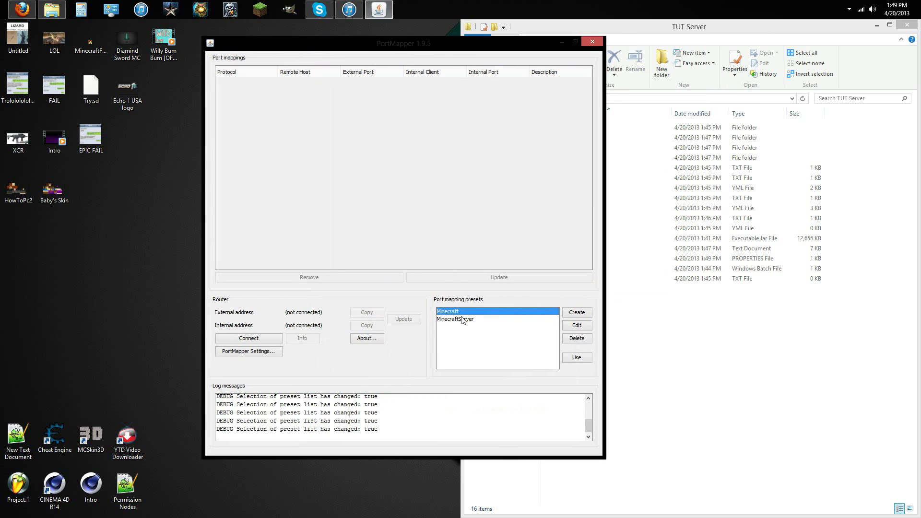
left_click(460, 319)
left_click(459, 311)
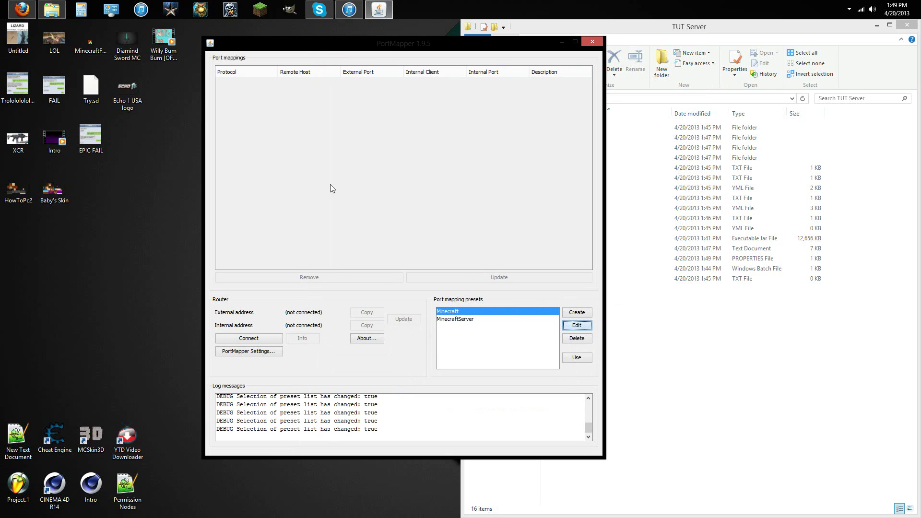
left_click(581, 326)
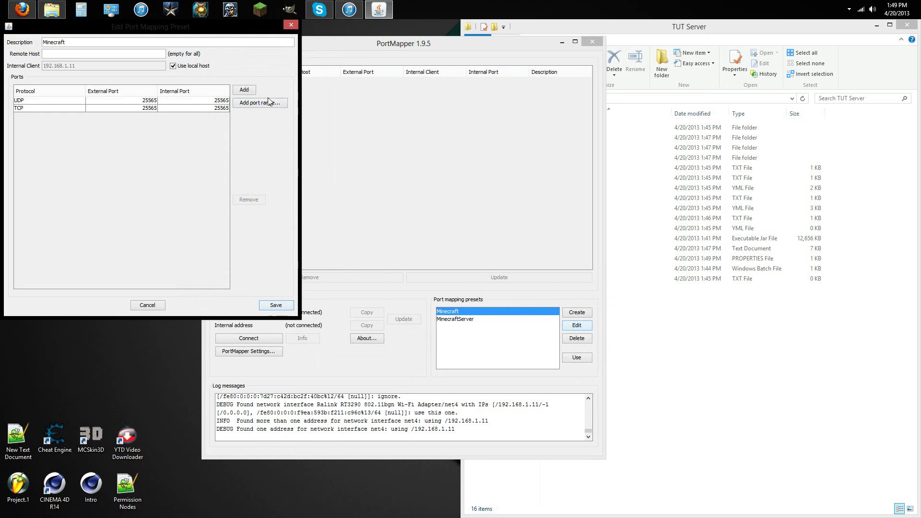
left_click(290, 25)
Examine the ports of the existing MinecraftServer preset and close it without saving.
left_click(460, 322)
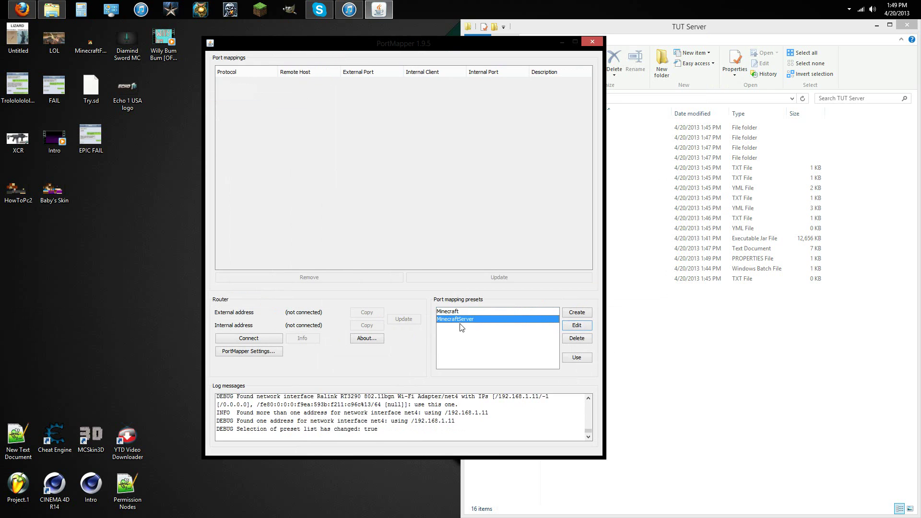
left_click(576, 325)
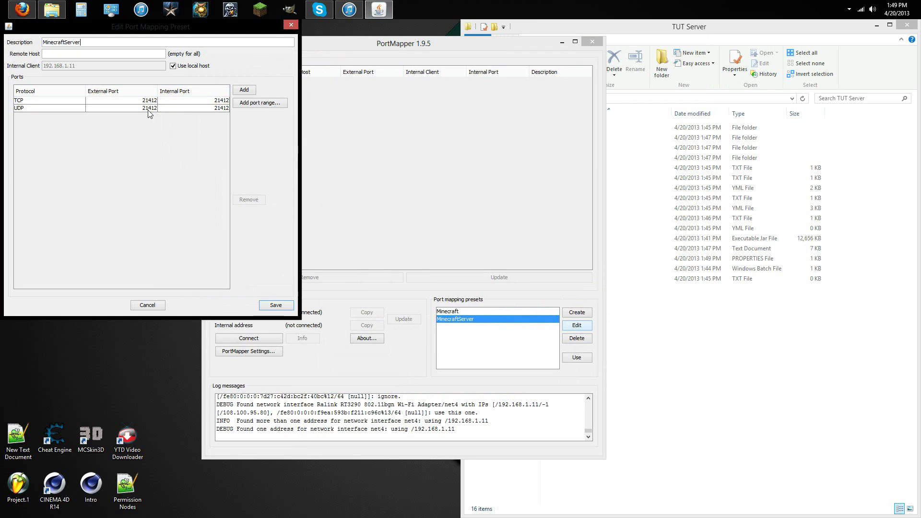
left_click(148, 109)
double_click(153, 109)
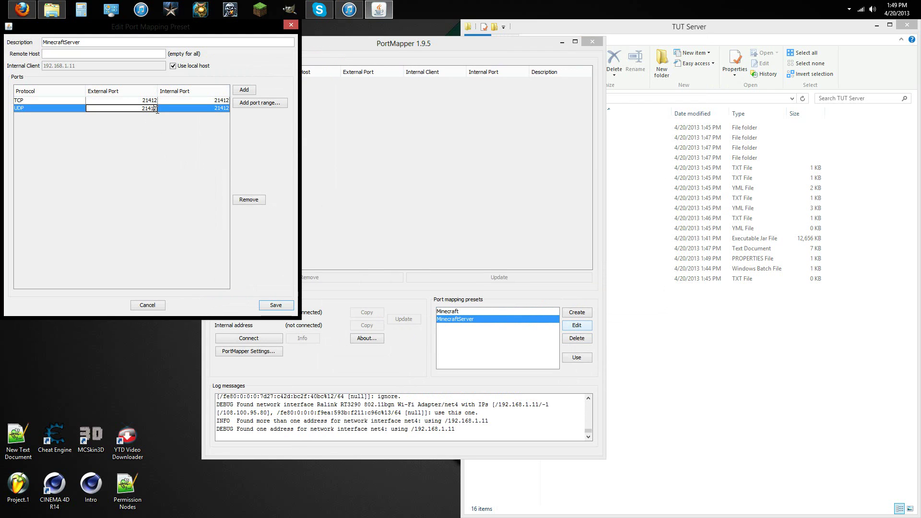
left_click(291, 24)
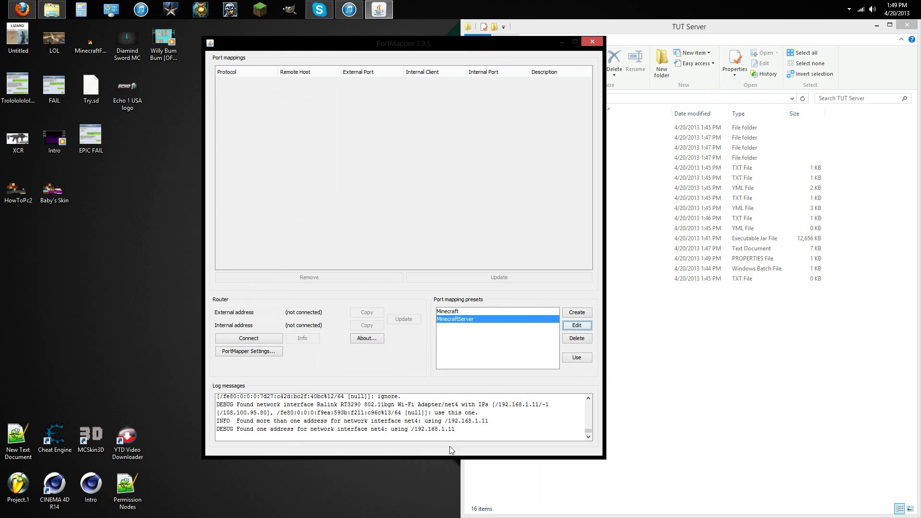
Start a new port mapping preset described as "Youtube Tut", with an empty remote host and the local host in use.
left_click(578, 312)
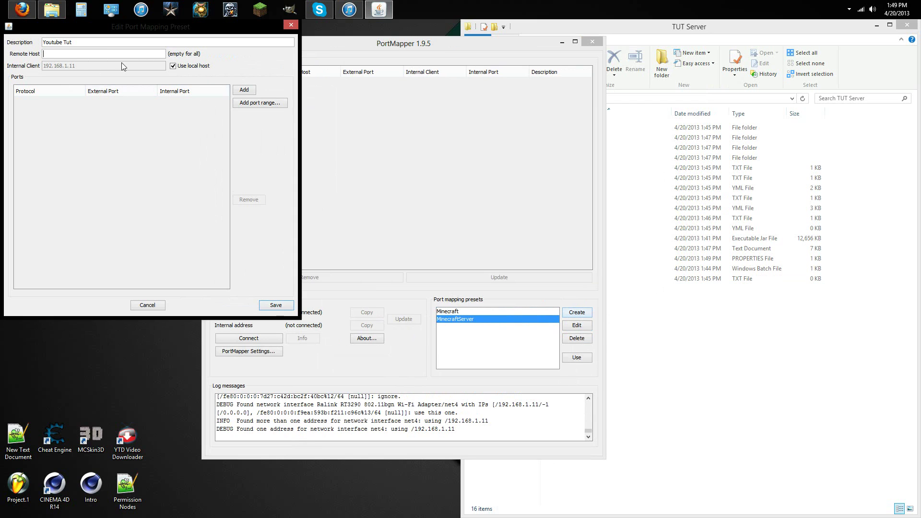
left_click(184, 67)
left_click(184, 67)
left_click(183, 71)
left_click(183, 71)
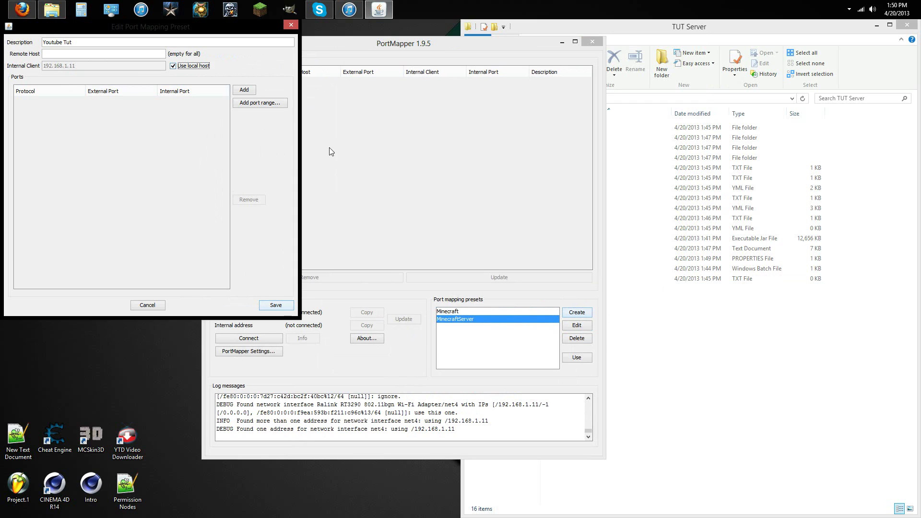
Add two port entries to the Youtube Tut preset and change the first one's protocol to UDP.
left_click(236, 90)
left_click(242, 91)
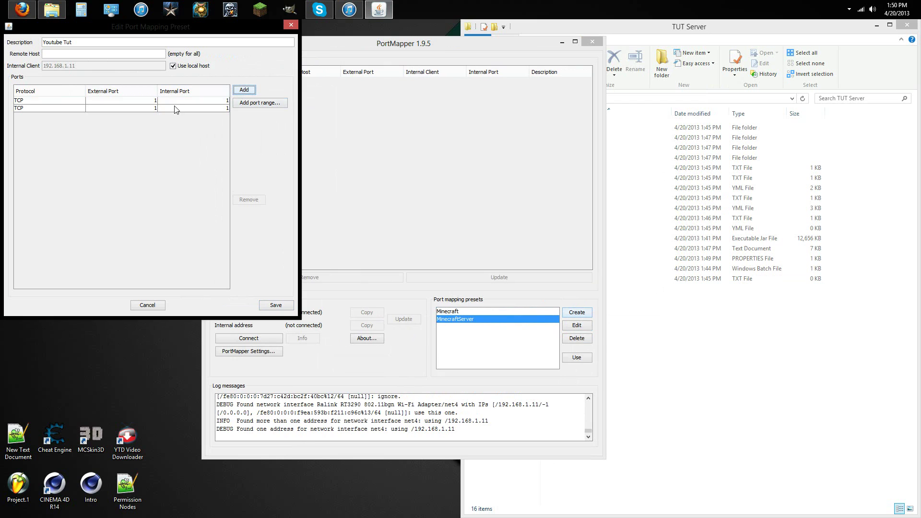
left_click(26, 100)
left_click(33, 100)
left_click(48, 116)
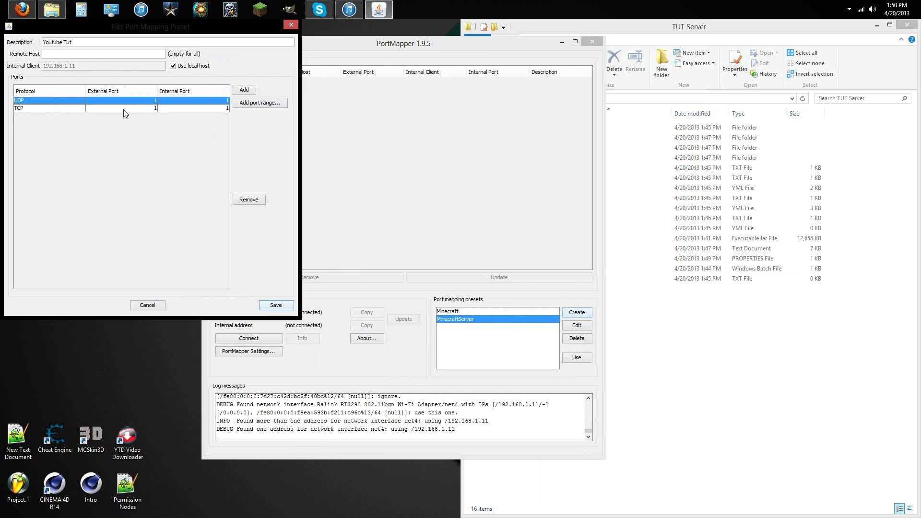
Set both the external and internal port of the UDP entry to 12345.
double_click(147, 101)
type("2345")
double_click(191, 102)
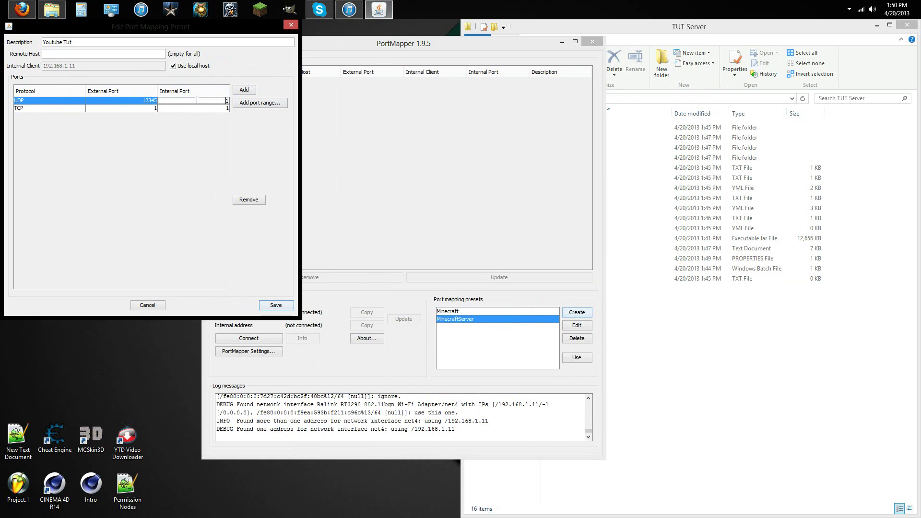
type("21")
type("45")
Set the TCP entry's external and internal ports to 12345 and save the preset.
left_click(138, 109)
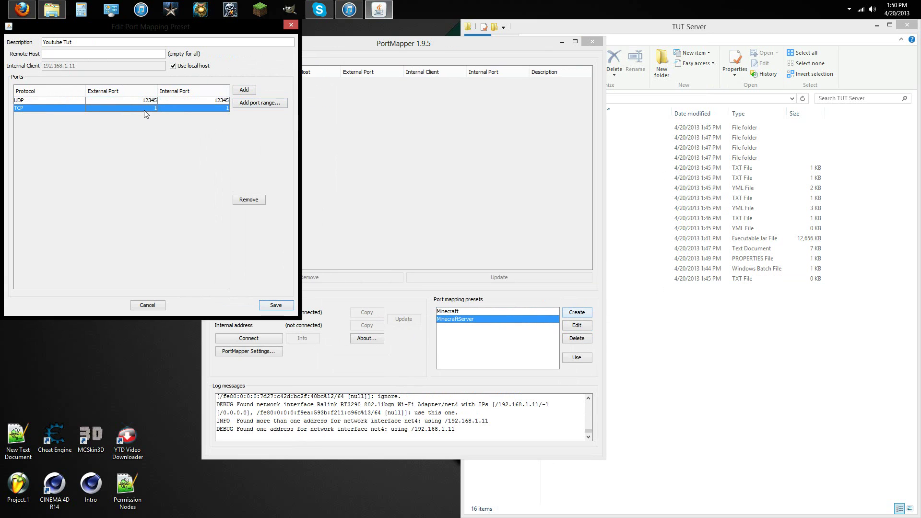
double_click(145, 109)
type("2345")
left_click(213, 112)
double_click(216, 108)
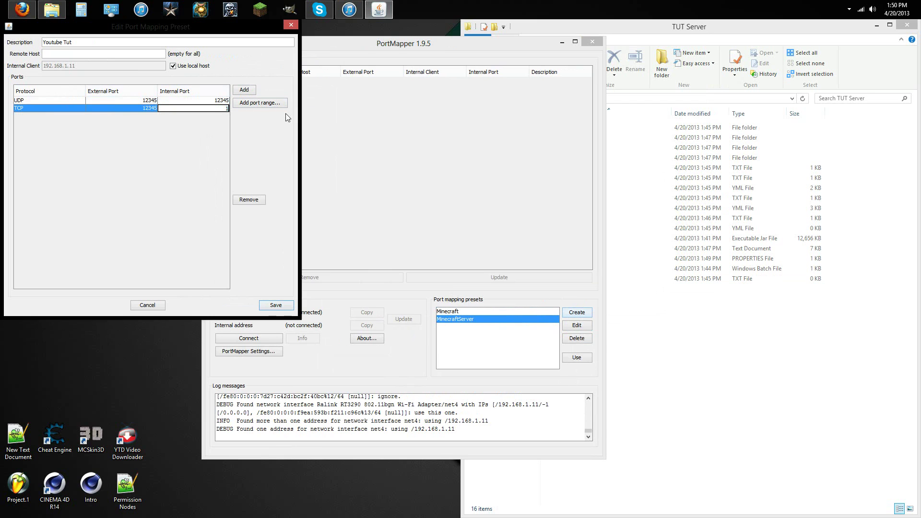
type("2345")
left_click(285, 305)
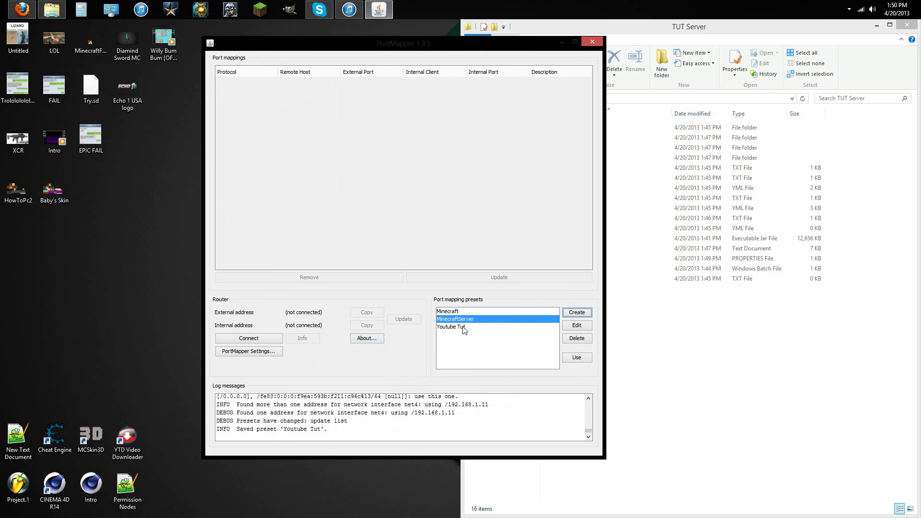
Set server-port to 12345 in the server PROPERTIES file, save and close it, and return to PortMapper.
left_click(463, 327)
left_click(714, 312)
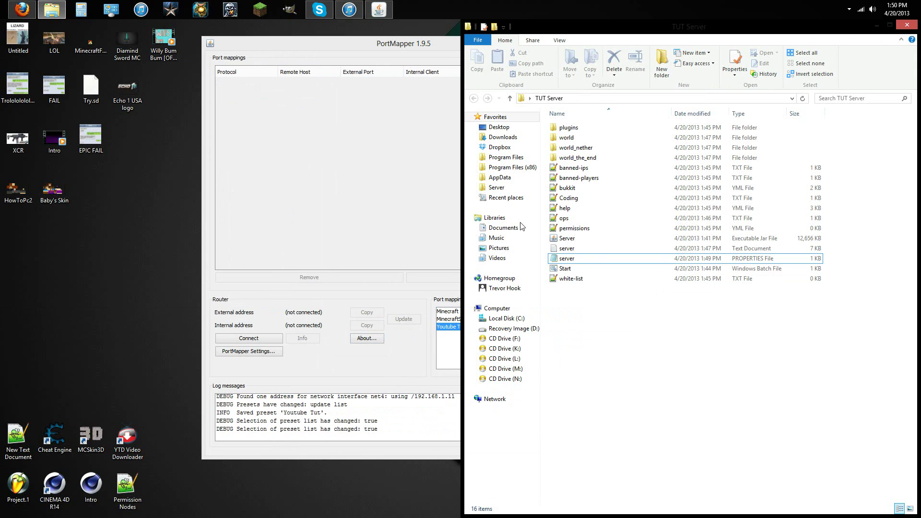
double_click(571, 260)
left_click_drag(295, 175, 264, 175)
type("12345")
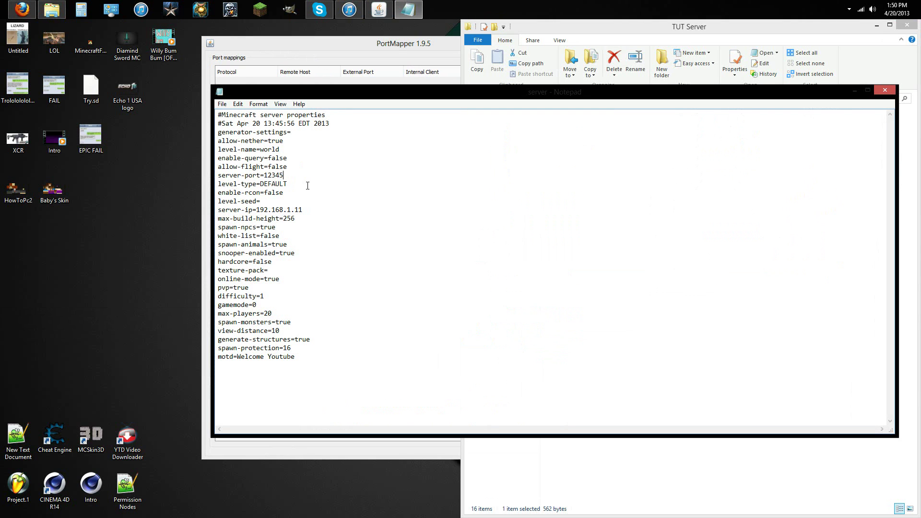
left_click(222, 104)
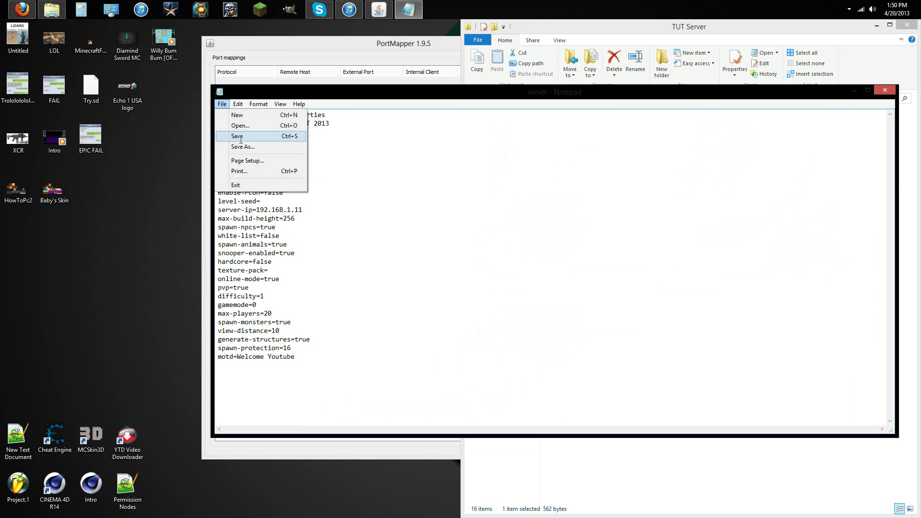
left_click(241, 137)
left_click(885, 90)
left_click(378, 271)
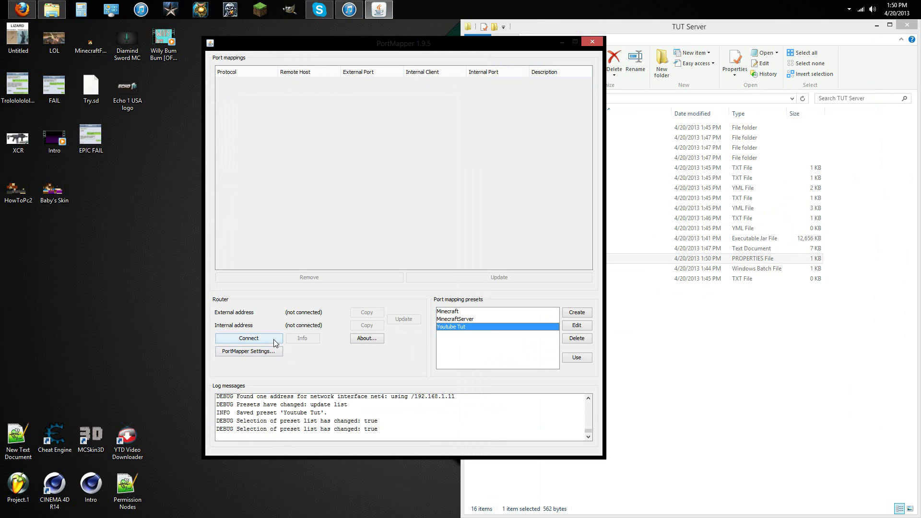
Check the computer's Wi-Fi connection and connect PortMapper to the router.
left_click(863, 9)
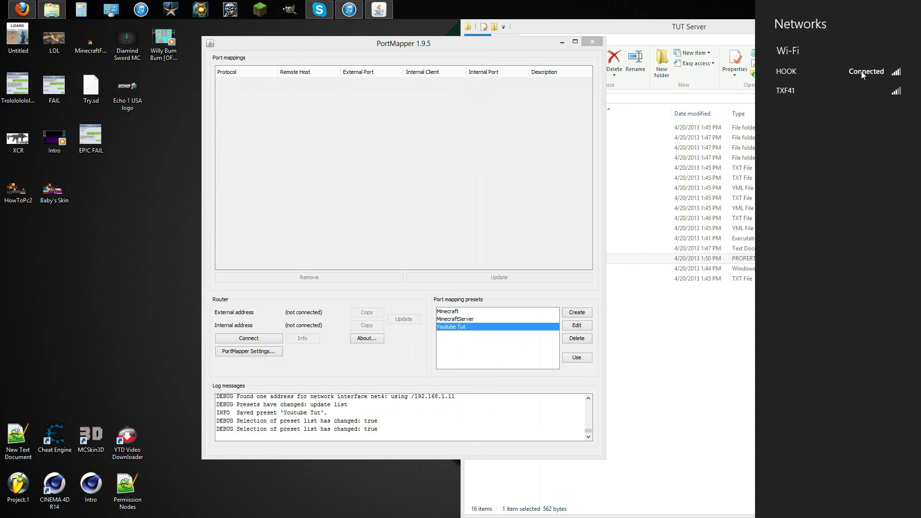
left_click(397, 263)
left_click(248, 340)
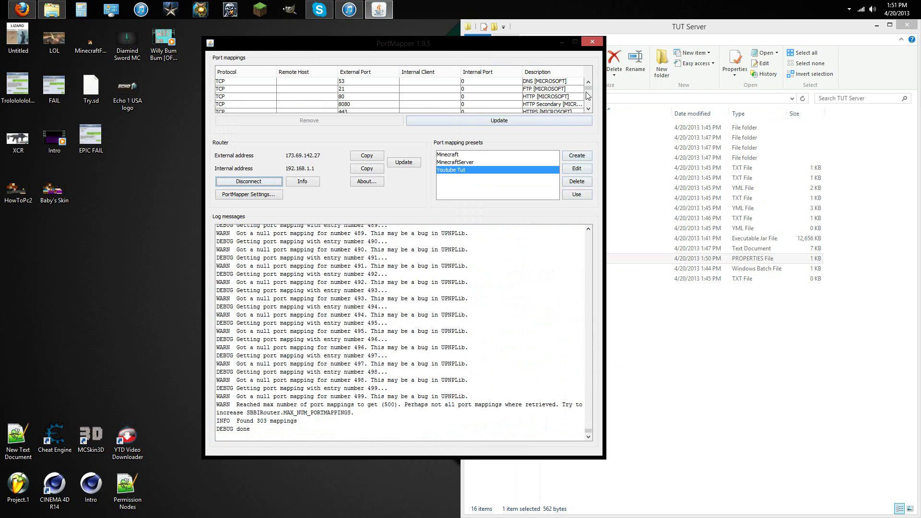
Maximize the PortMapper window and apply the Youtube Tut preset to the router.
mouse_move(588, 89)
left_mouse_down()
mouse_move(591, 111)
mouse_move(598, 83)
left_mouse_up()
double_click(416, 44)
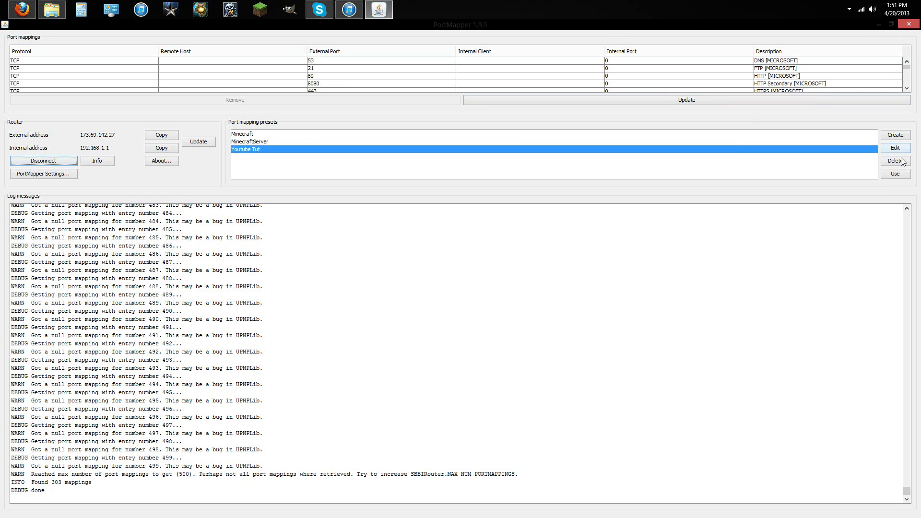
left_click(904, 176)
double_click(328, 26)
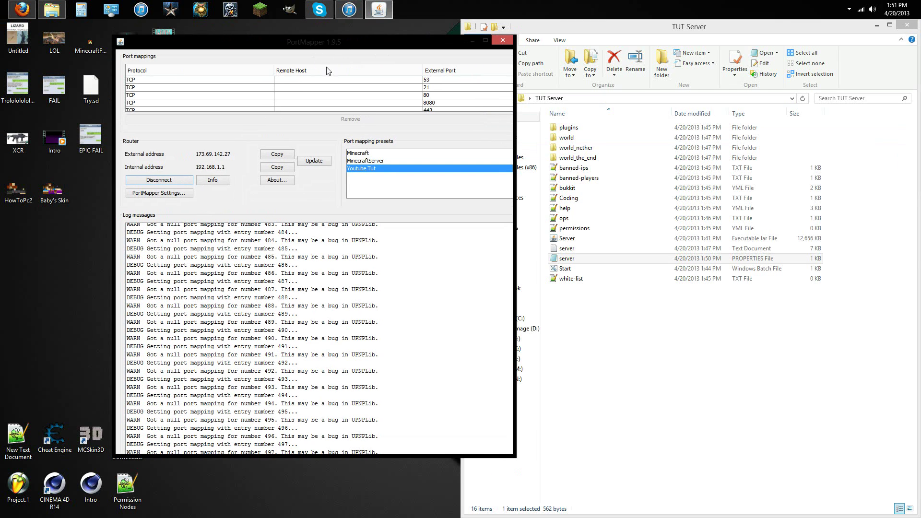
left_click_drag(354, 42, 412, 23)
double_click(413, 21)
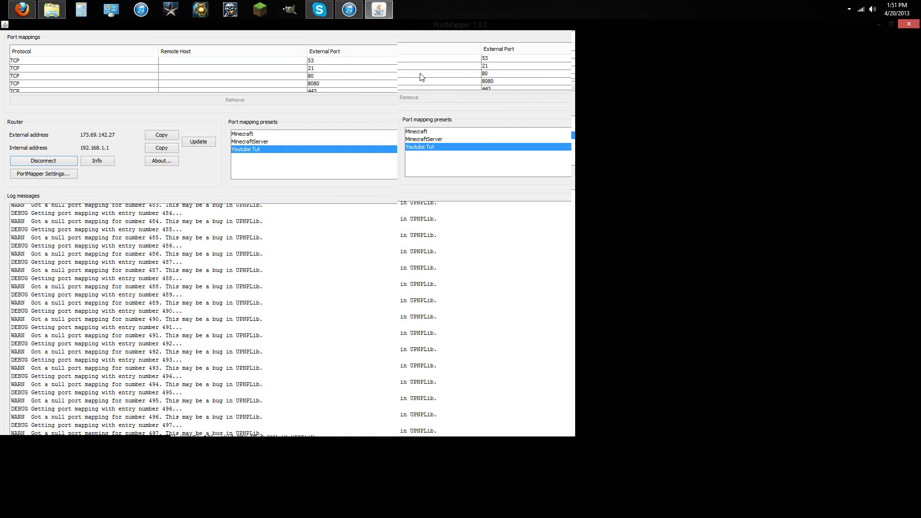
left_click_drag(767, 21, 637, 20)
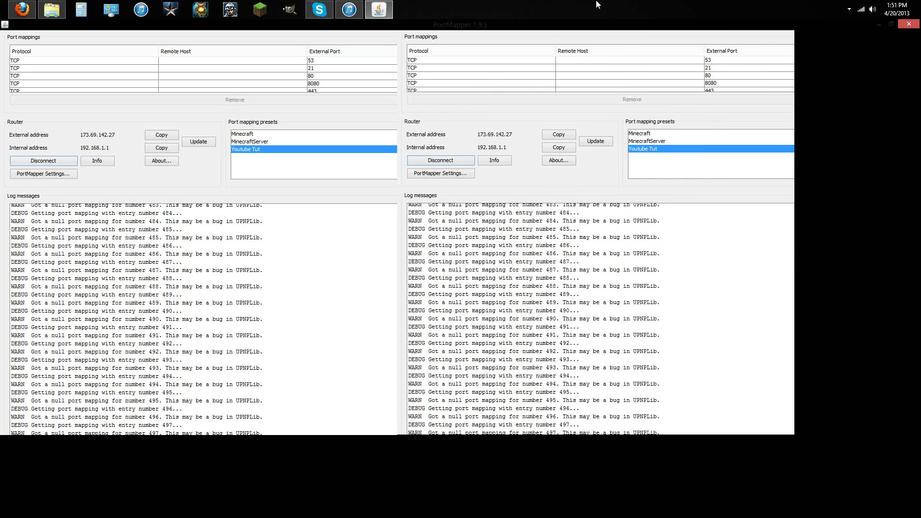
Resize and reposition the PortMapper window so it fills the screen and shows all its controls.
left_click(573, 18)
left_click_drag(545, 20, 495, 38)
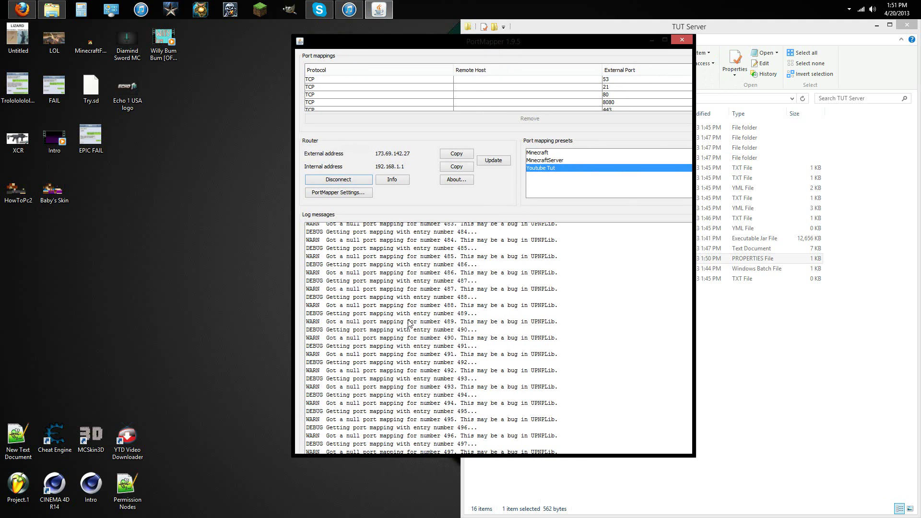
left_click_drag(448, 456, 467, 513)
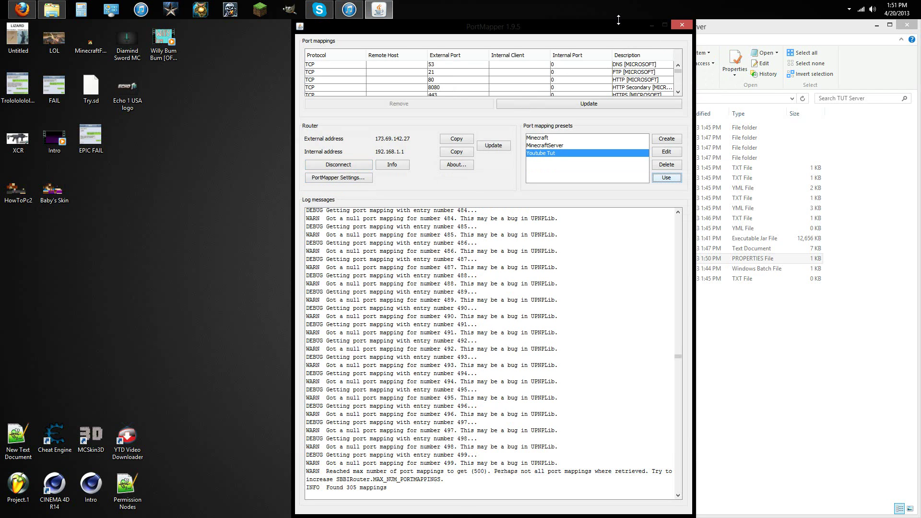
left_click_drag(618, 24, 204, 28)
left_click_drag(402, 452, 917, 492)
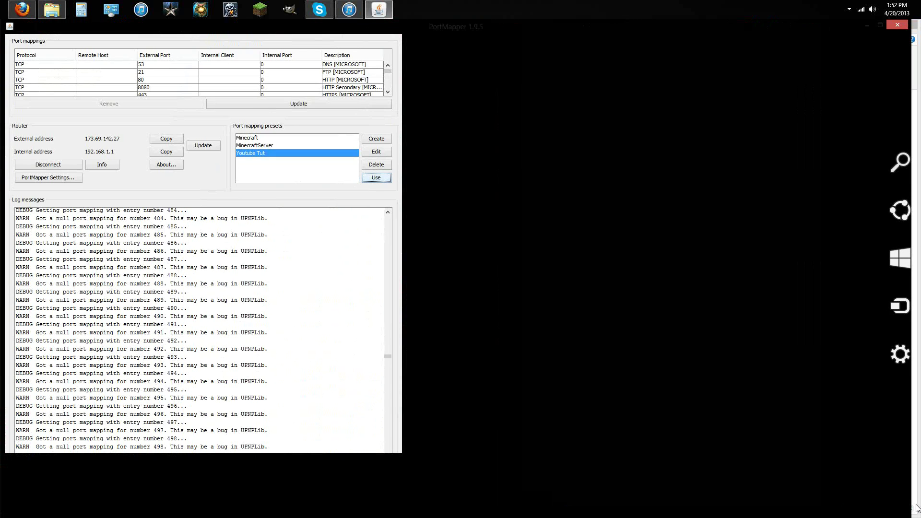
left_click_drag(909, 497, 917, 496)
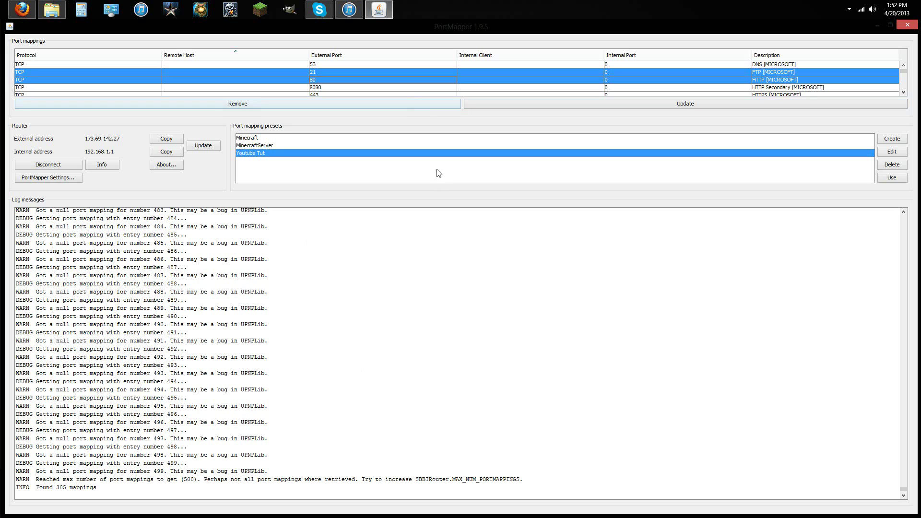
Sort the port mappings by external port and examine the two Youtube entries for port 12345.
left_click(412, 93)
left_click(401, 56)
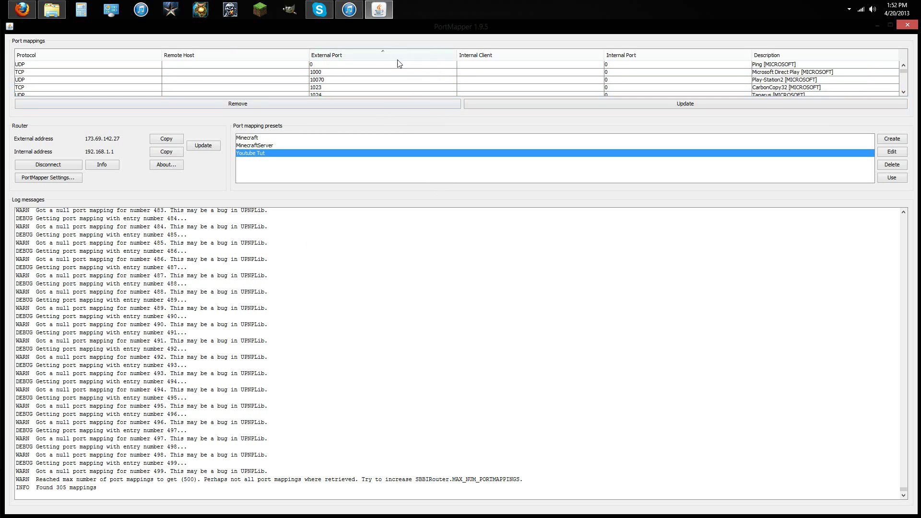
scroll(394, 79, "down", 10)
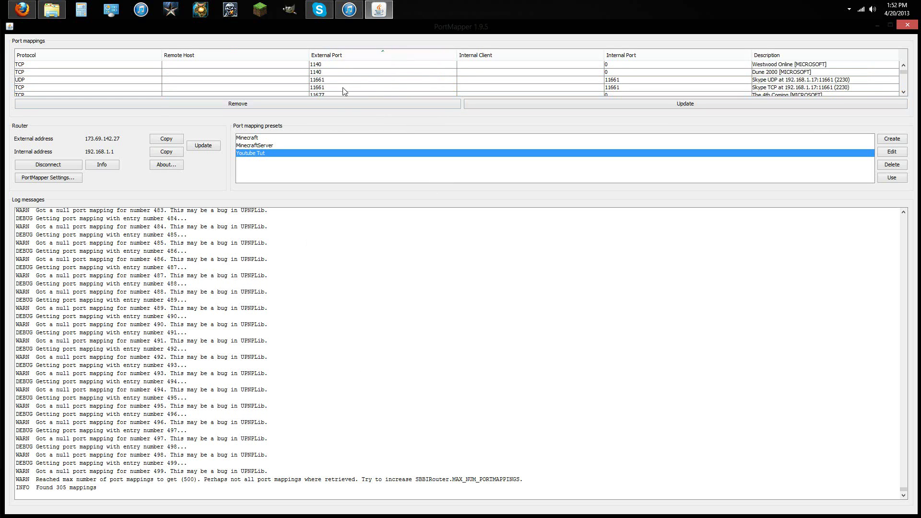
scroll(328, 90, "down", 1)
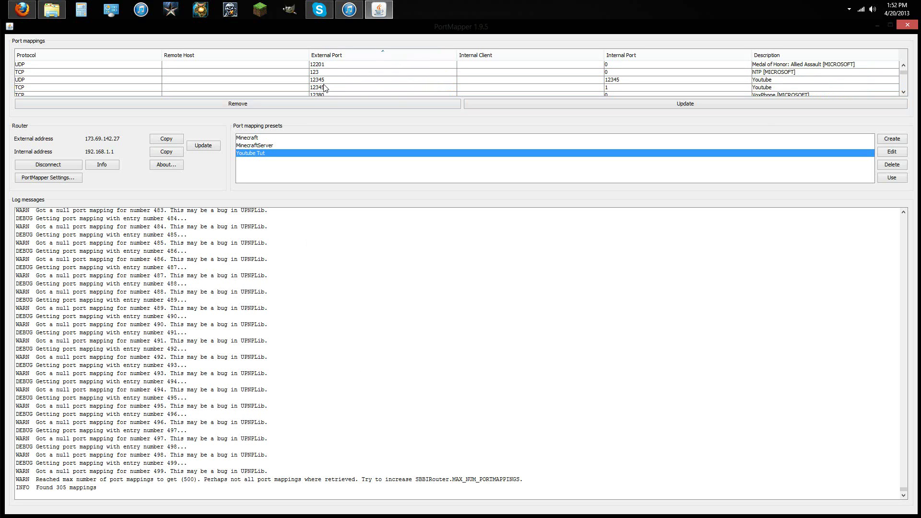
left_click(330, 81)
left_click(330, 86)
left_click(330, 82)
left_click(332, 84)
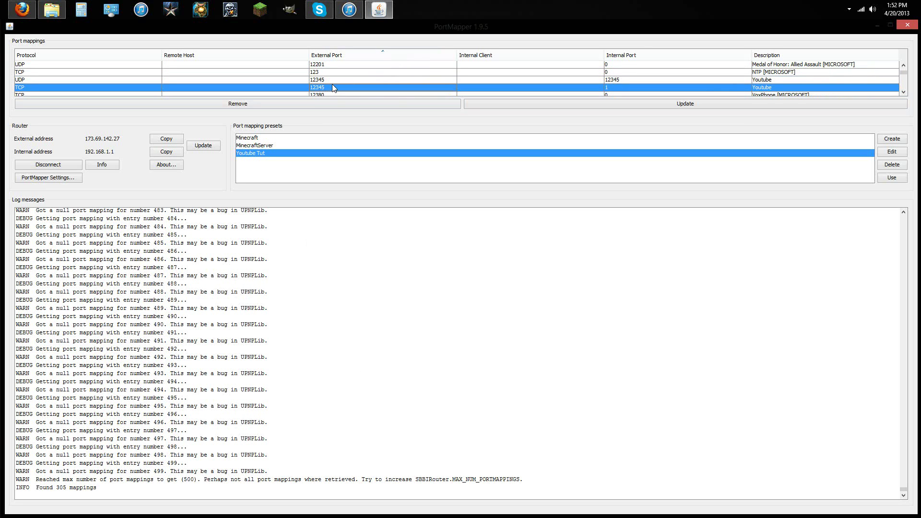
left_click(773, 82)
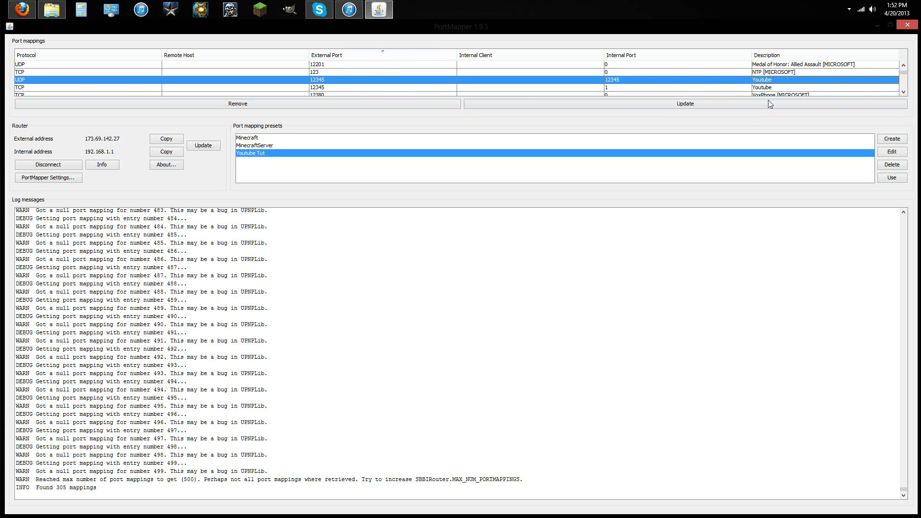
left_click(637, 88)
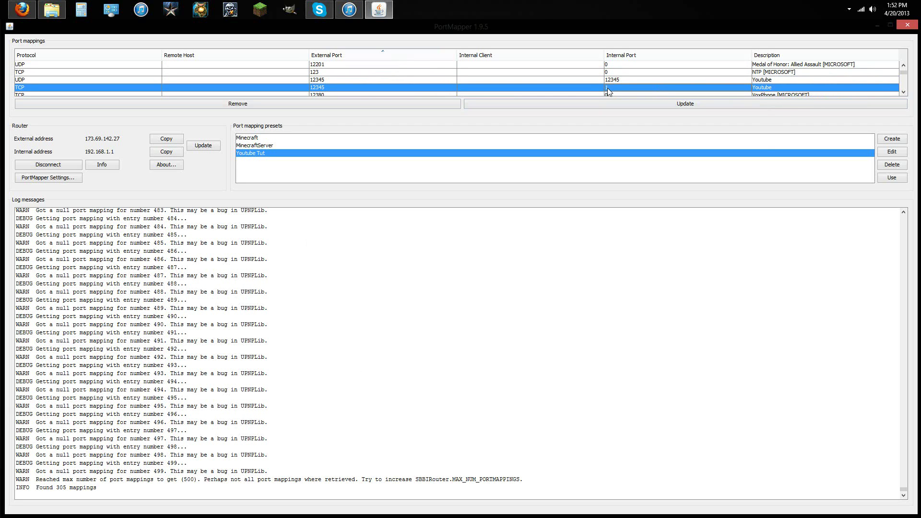
Try to set the TCP entry's internal port to 12345 in the Youtube Tut preset and save it.
left_click(892, 152)
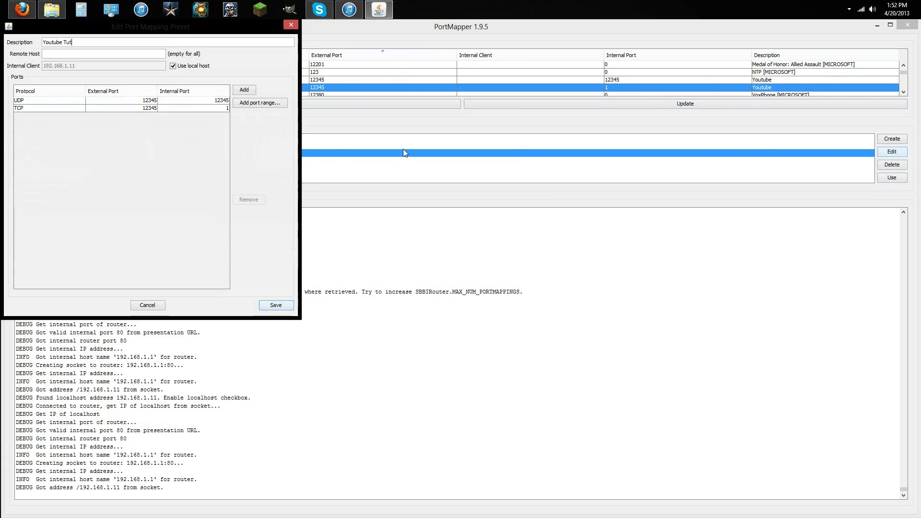
left_click(224, 108)
double_click(223, 108)
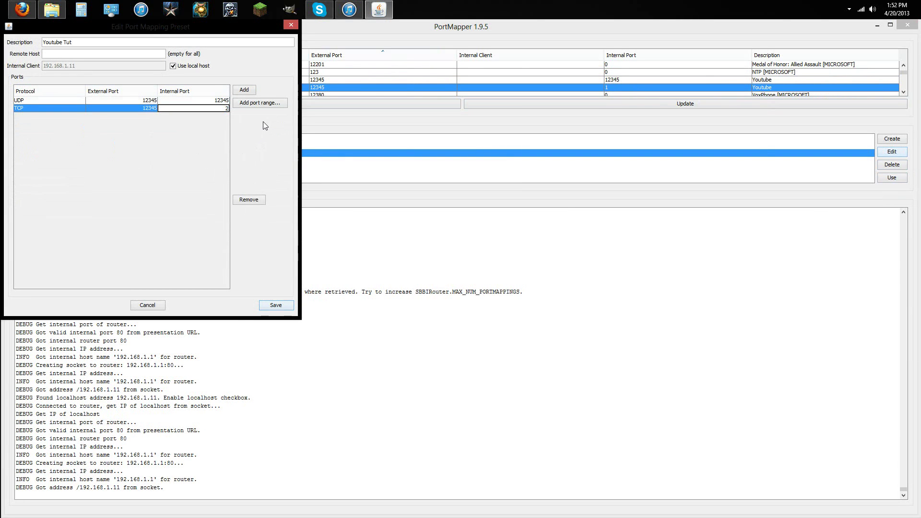
type("2")
key("BackSpace")
type("12345")
left_click(275, 306)
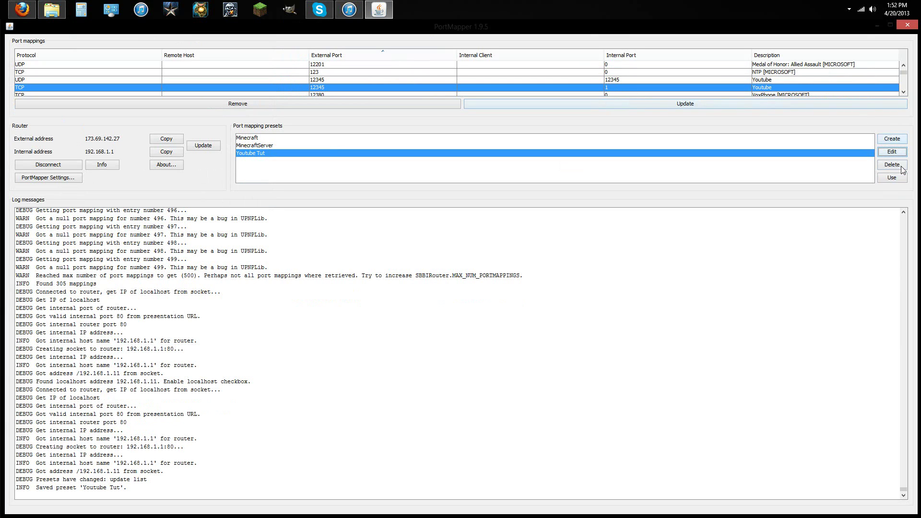
Remove both Youtube mappings for port 12345 from the router and maximize the PortMapper window.
left_click(367, 74, "ctrl")
left_click(368, 79, "ctrl")
left_click(356, 70, "ctrl")
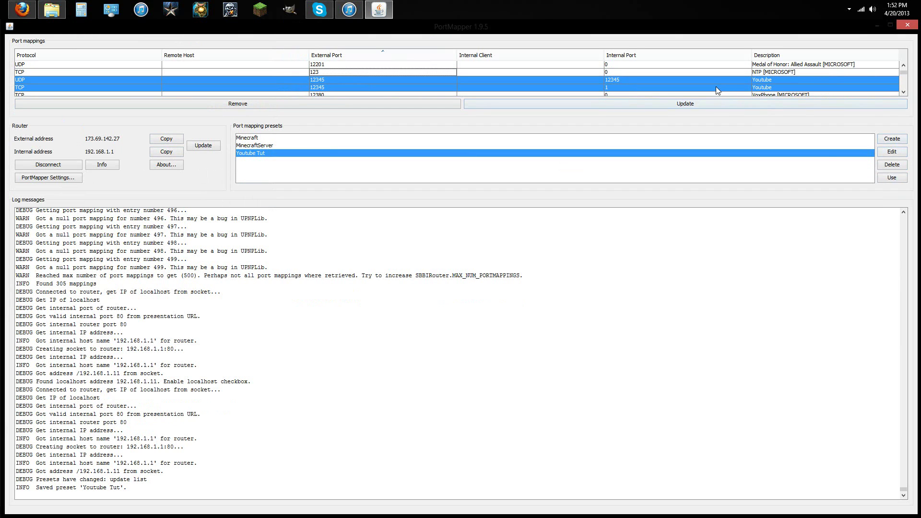
left_click(410, 103)
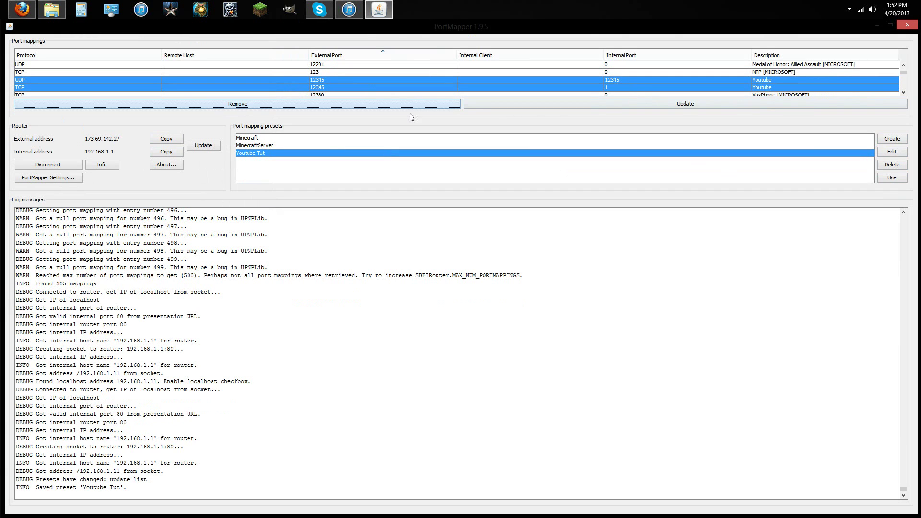
mouse_move(52, 10)
left_click_drag(338, 27, 283, 23)
double_click(283, 23)
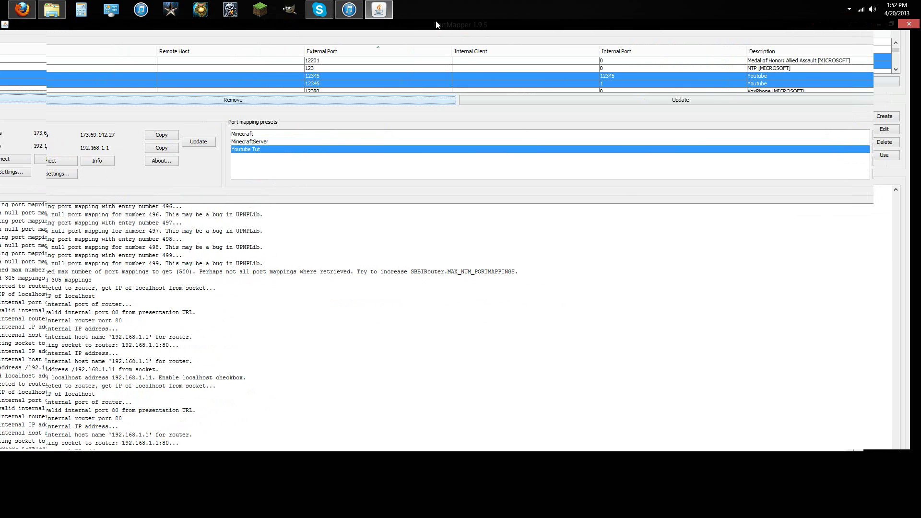
mouse_move(439, 25)
left_mouse_down()
mouse_move(499, 60)
mouse_move(444, 21)
left_mouse_up()
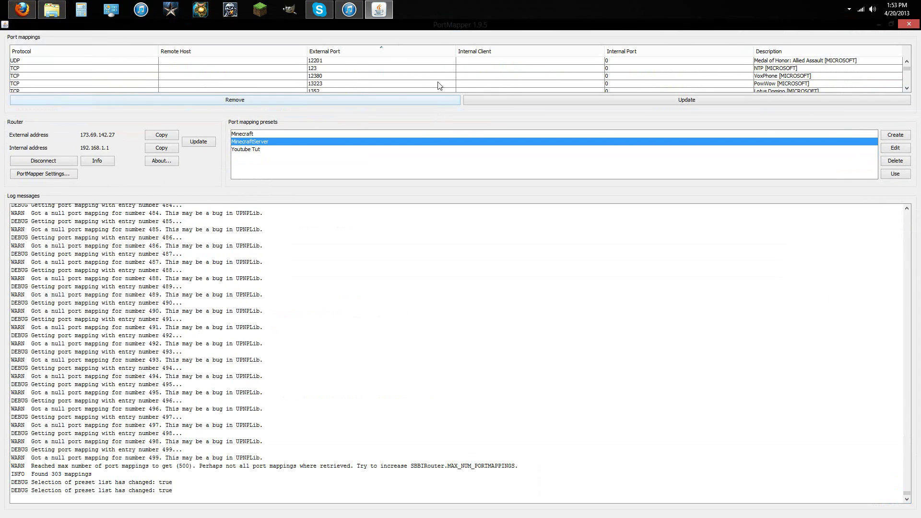
Examine the port entries of the MinecraftServer preset and close it without changes.
left_click(415, 77)
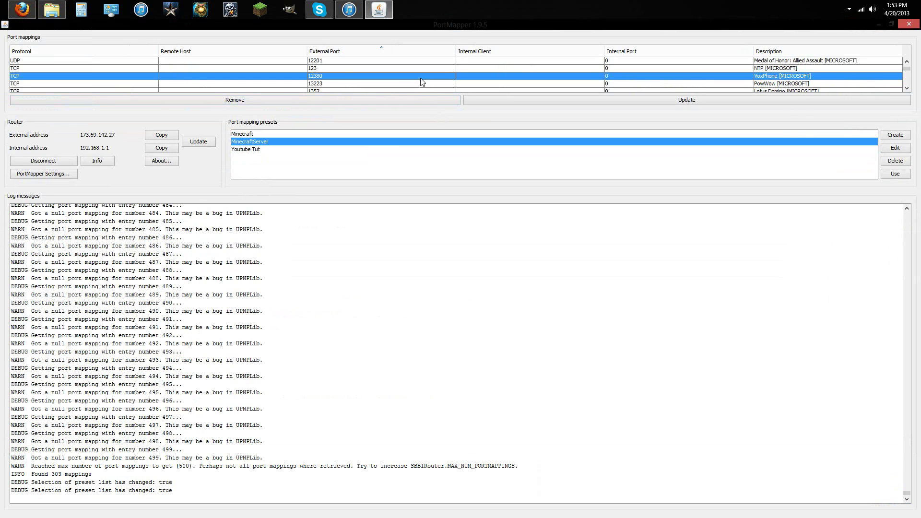
left_click(890, 148)
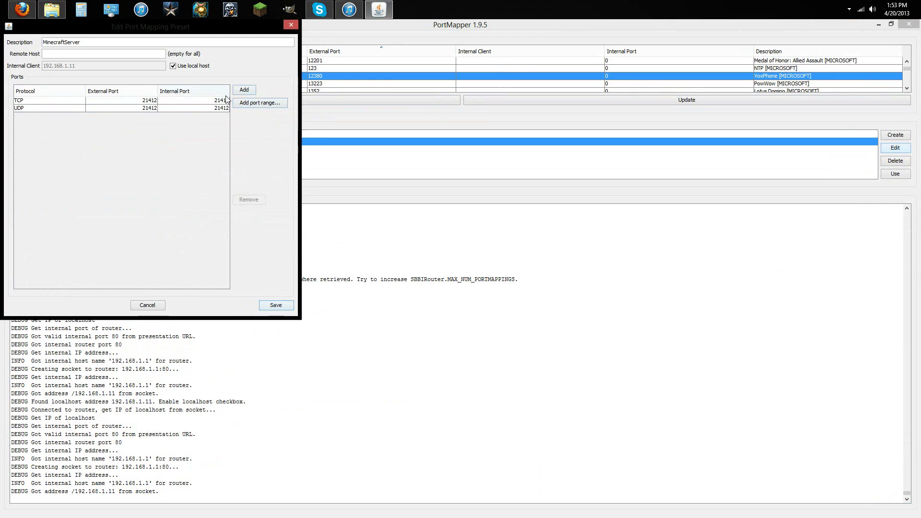
left_click(290, 24)
Set the TCP entry's internal port to 12345 in the Youtube Tut preset, commit the value and save the preset.
left_click(341, 150)
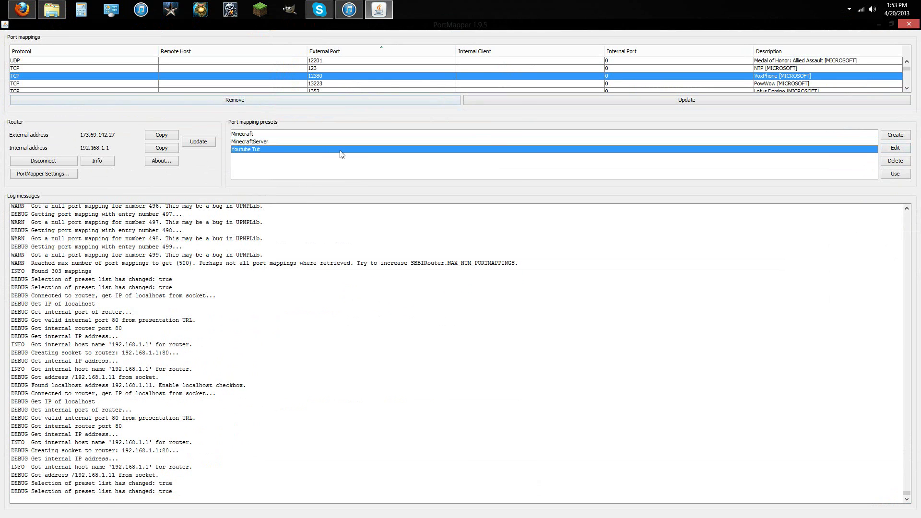
left_click(896, 148)
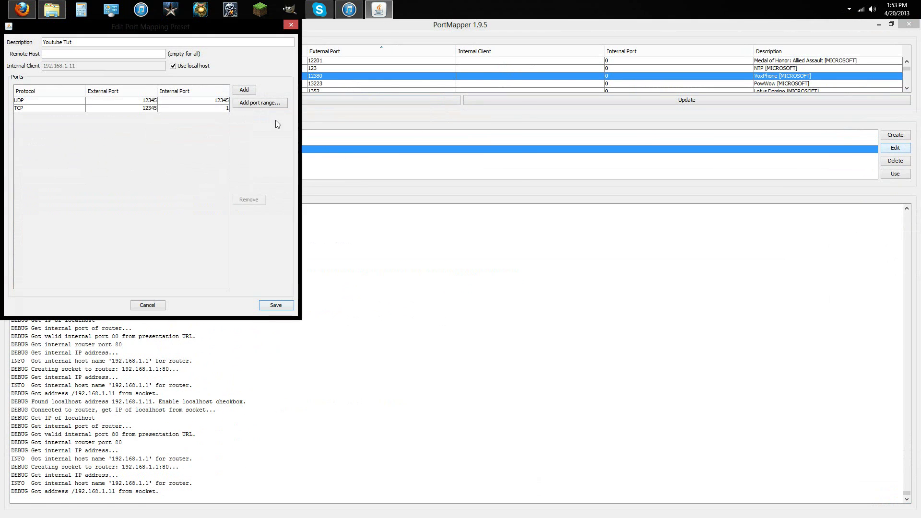
double_click(220, 108)
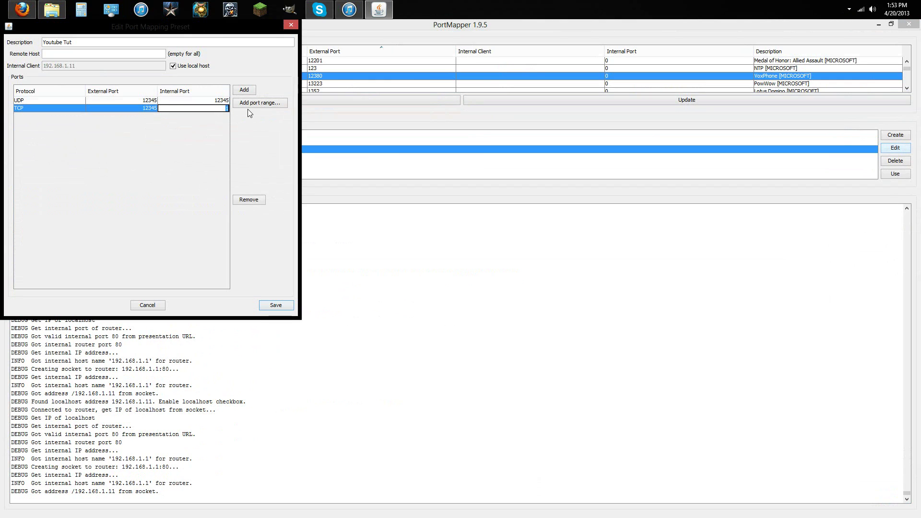
type("2345")
left_click(140, 107)
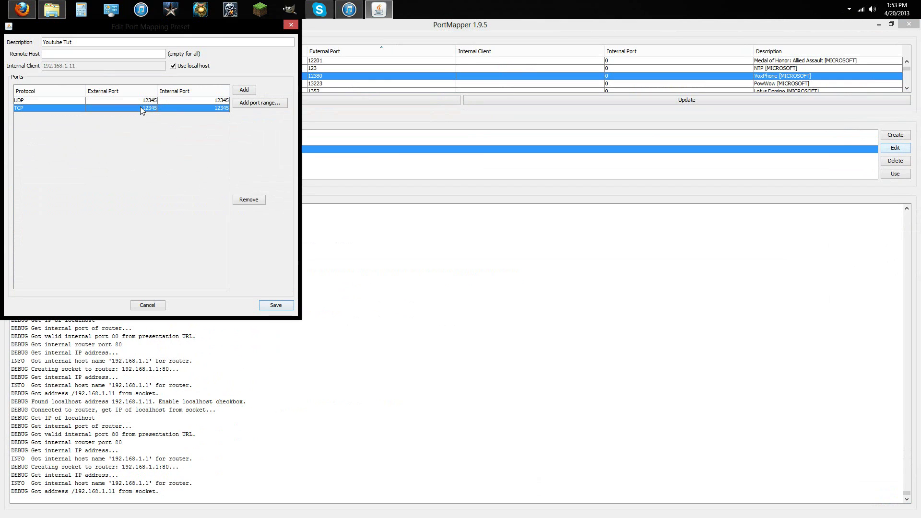
left_click(277, 306)
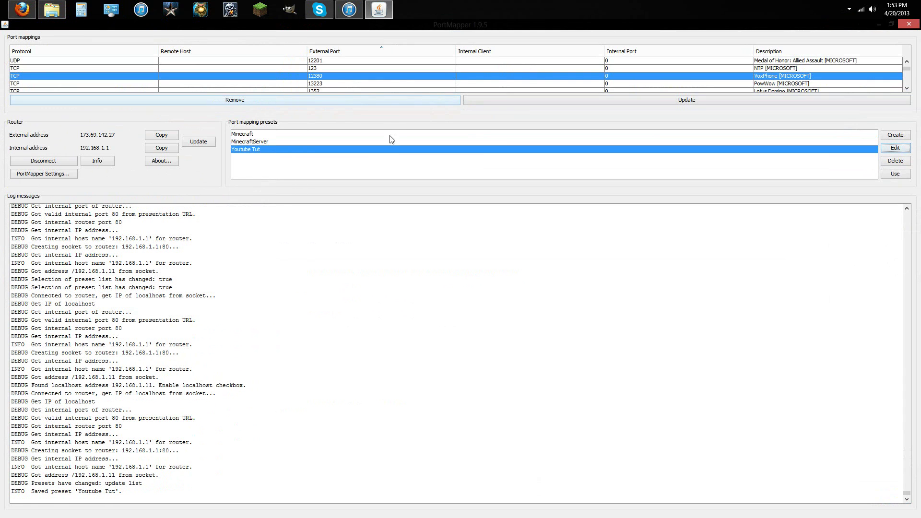
Check the saved ports of the Youtube Tut preset and apply the preset to the router.
left_click(906, 151)
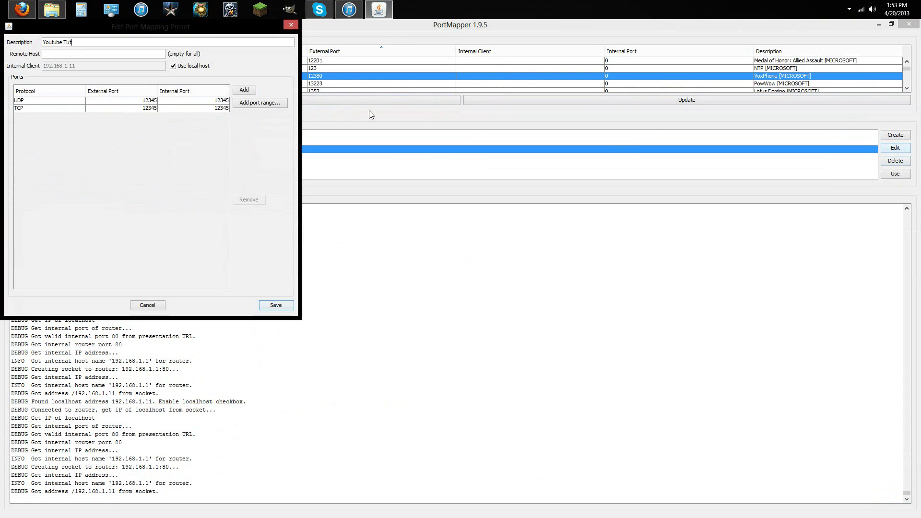
left_click(296, 27)
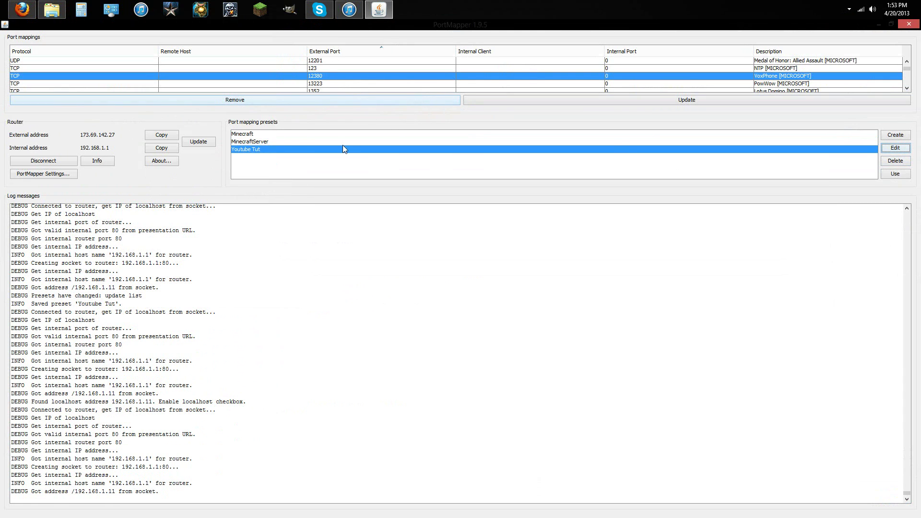
left_click(894, 175)
Switch to Firefox, clear its download list and close the Library window.
left_click(21, 8)
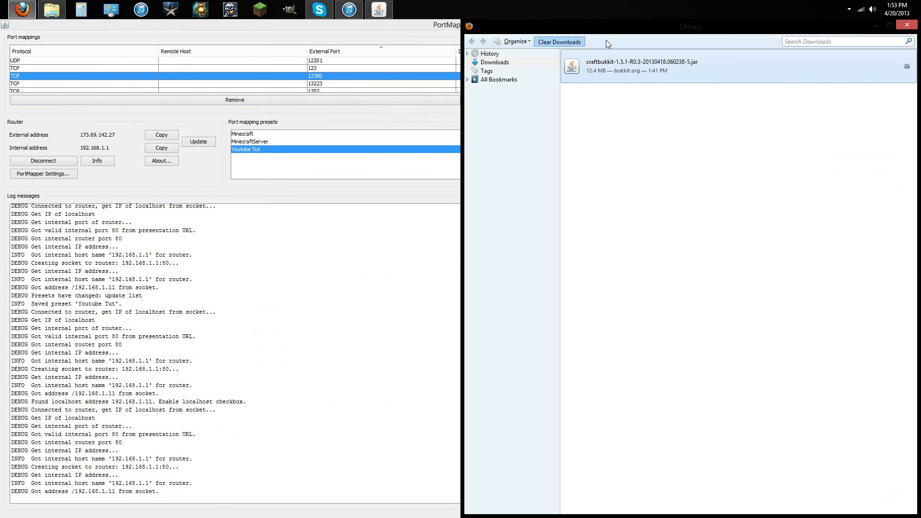
left_click(566, 42)
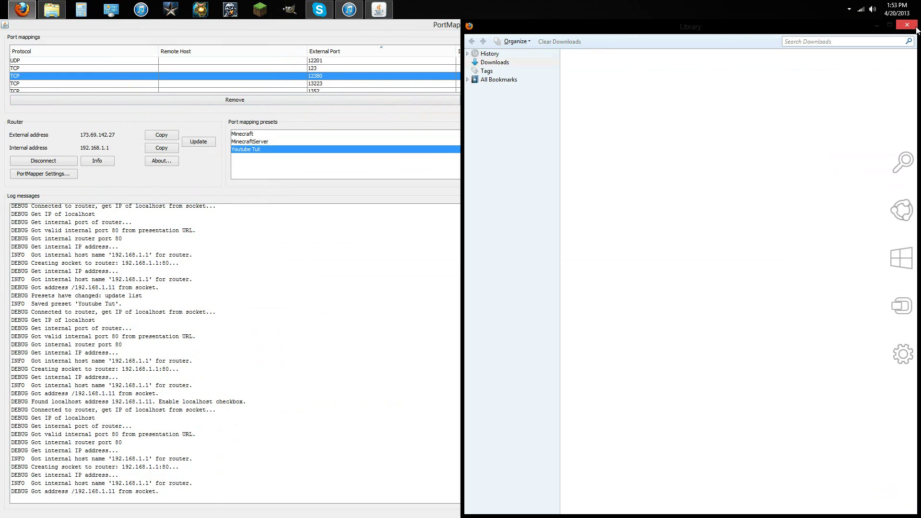
left_click(907, 24)
Open whatsmyip.org in the Firefox browser window and highlight the public IP address shown on the page.
left_click(18, 11)
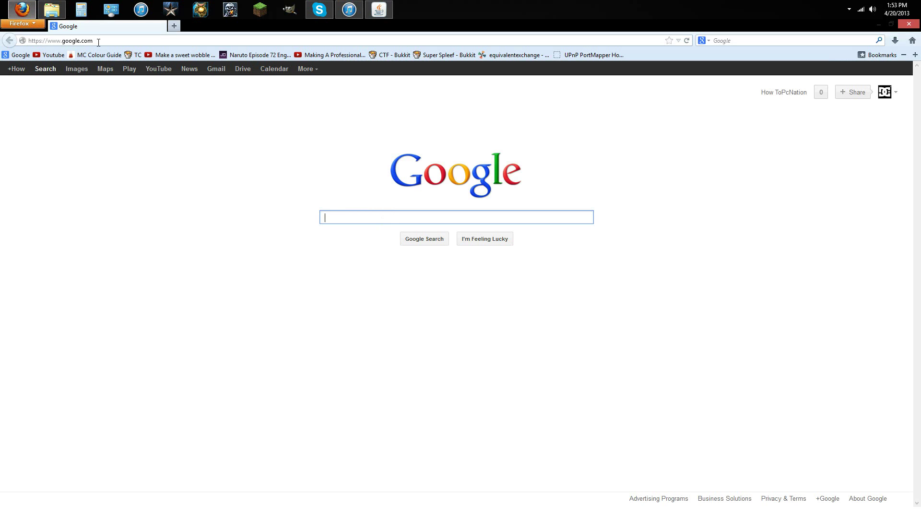
left_click(42, 40)
type("whatsmyip.")
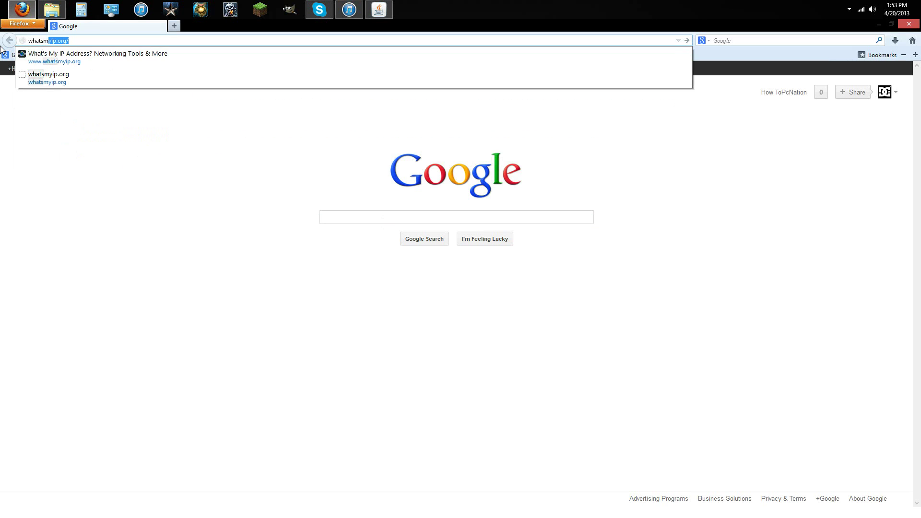
type("org")
key("Return")
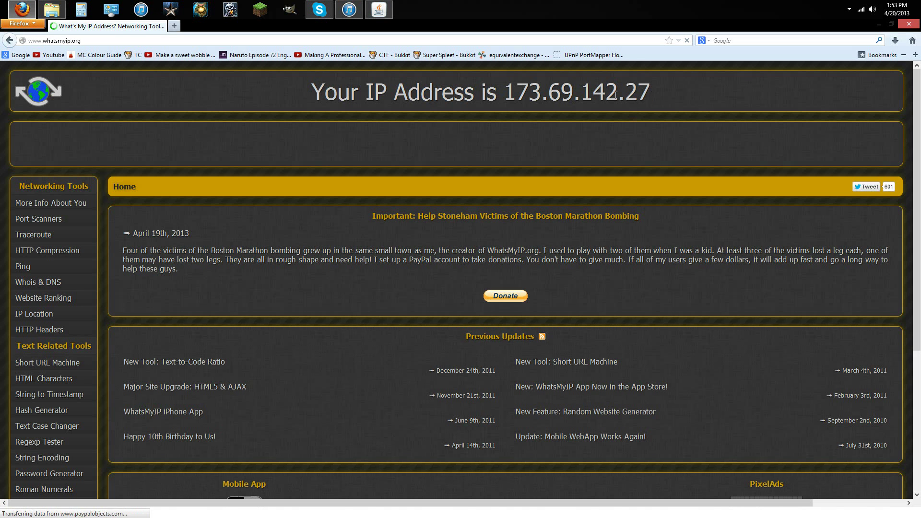
left_click_drag(655, 100, 514, 102)
left_click_drag(725, 93, 515, 99)
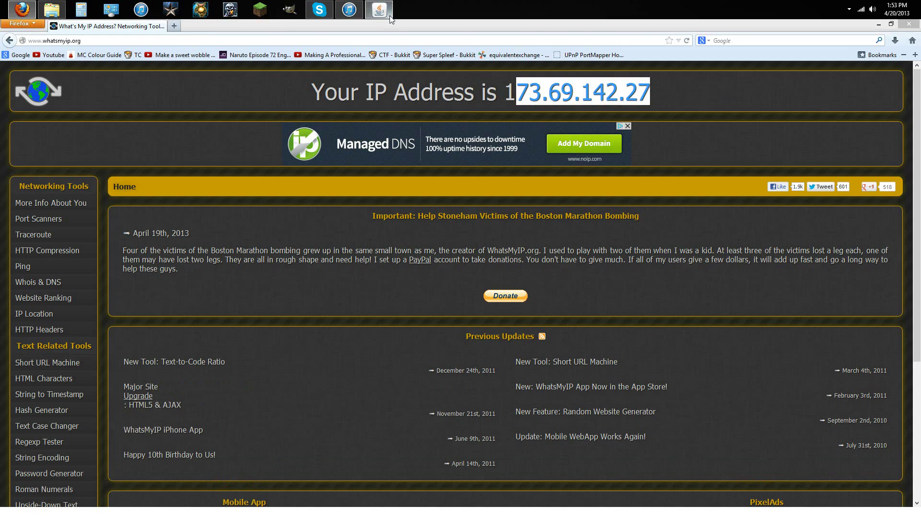
Return to PortMapper and check the list of port mappings for the Youtube entries on port 12345.
left_click(390, 17)
left_click(295, 99)
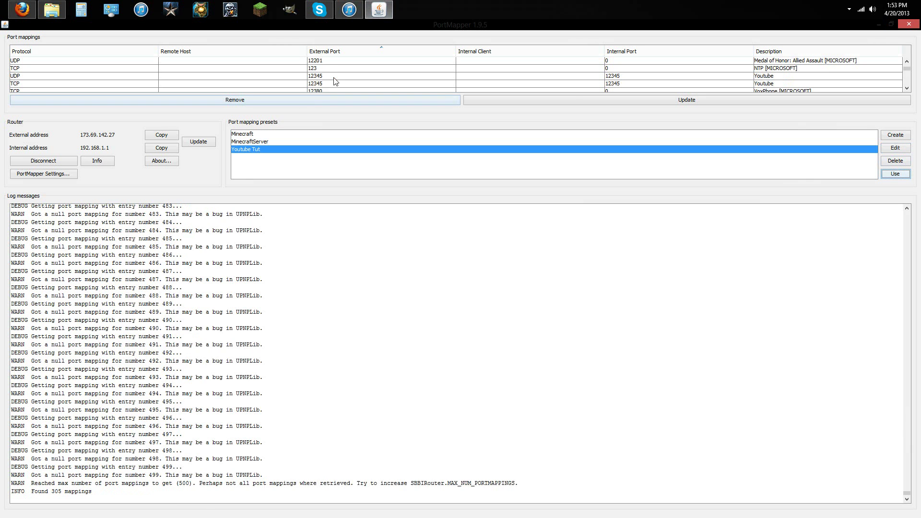
scroll(338, 80, "down", 5)
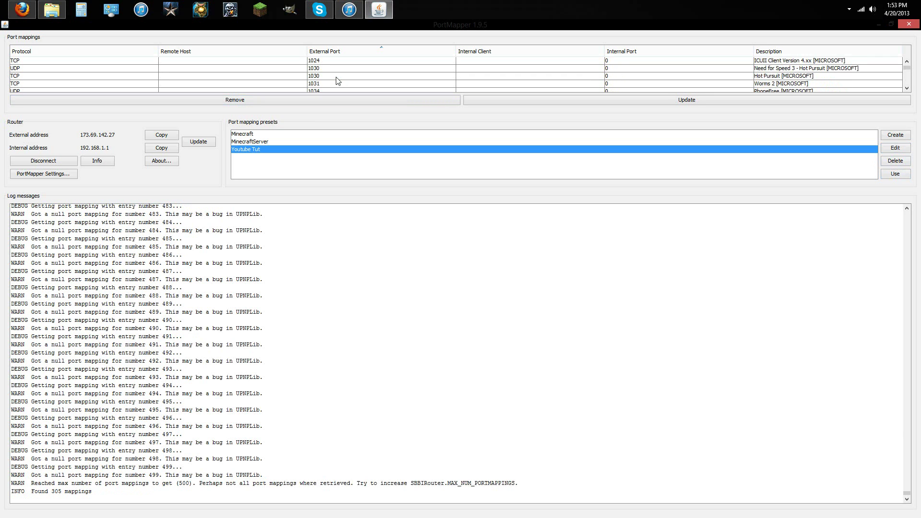
scroll(338, 81, "down", 2)
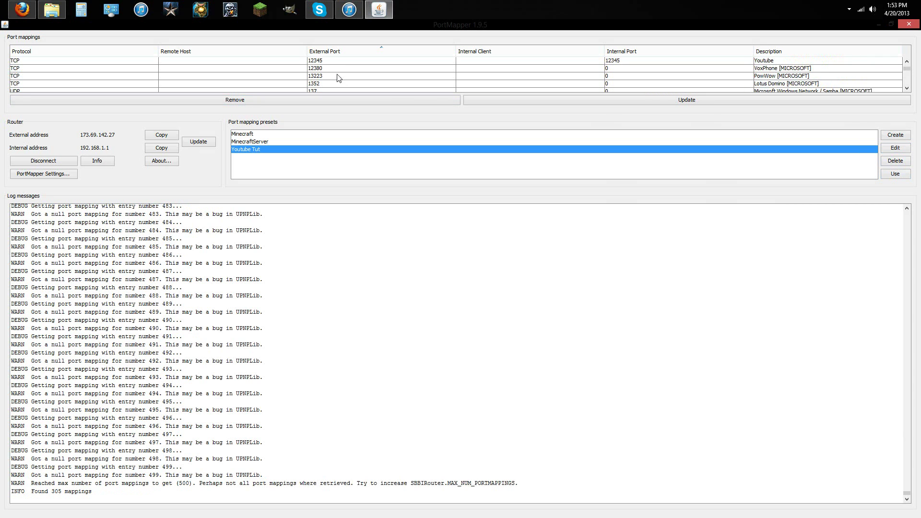
Select the TCP and UDP Youtube mappings in turn to compare their external and internal ports.
left_click(332, 62)
scroll(445, 87, "up", 1)
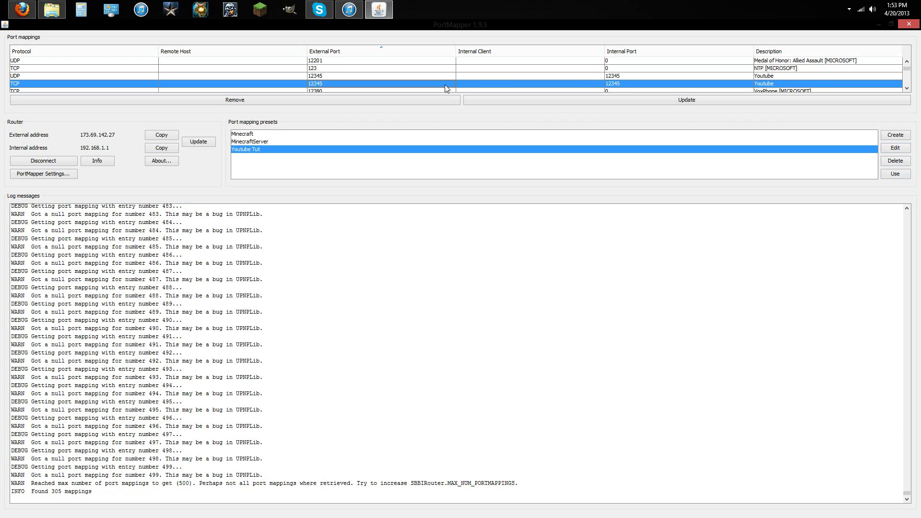
left_click(629, 76)
left_click(626, 82)
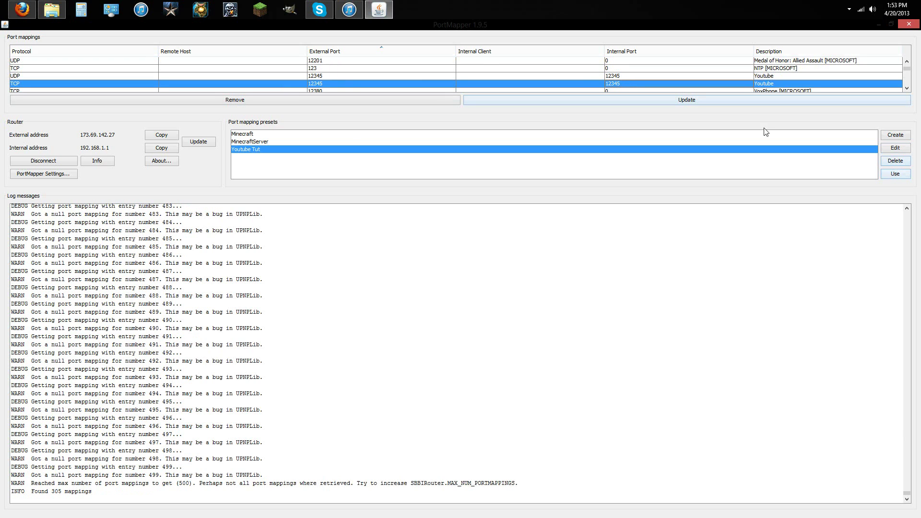
Disconnect PortMapper from the router and close it.
left_click(53, 161)
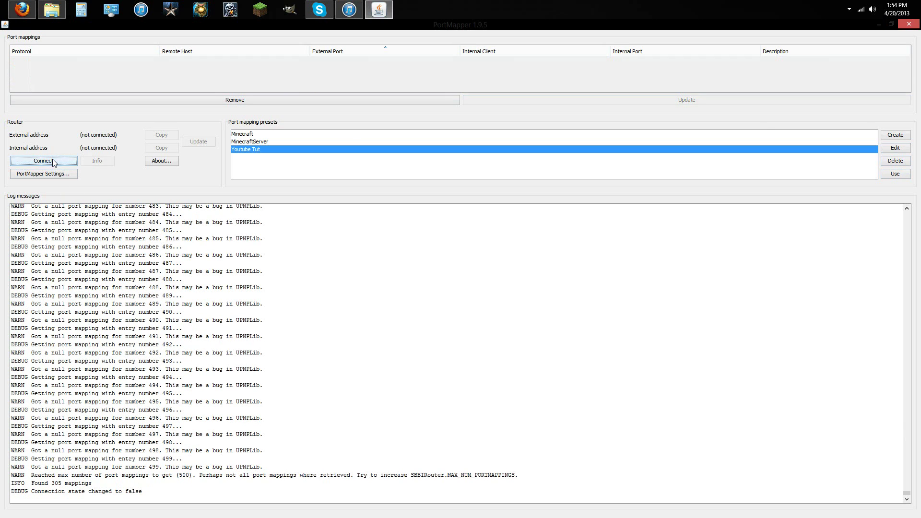
left_click(907, 25)
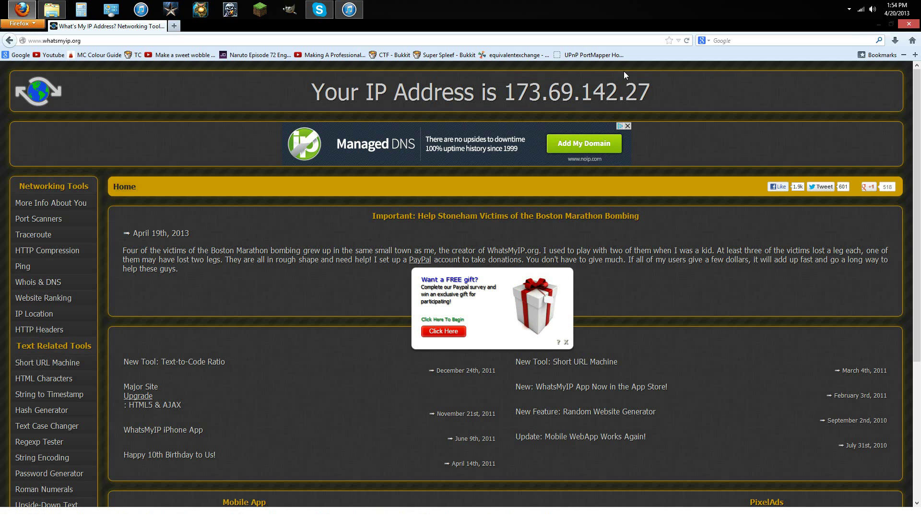
Copy the public IP address shown on the whatsmyip.org page.
left_click_drag(651, 92, 506, 92)
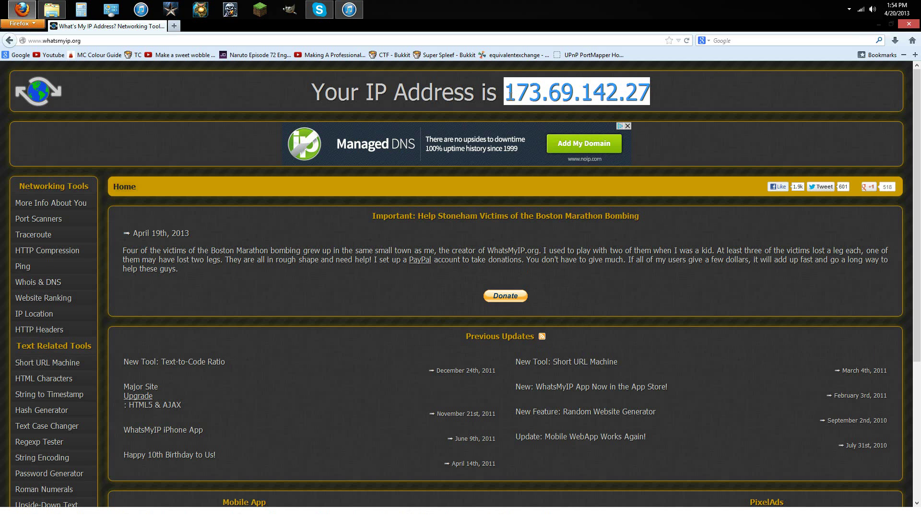
right_click(510, 97)
left_click(516, 103)
Dock the browser to one half of the screen and run the Start batch file in the TUT Server folder.
left_click_drag(226, 28, 1, 191)
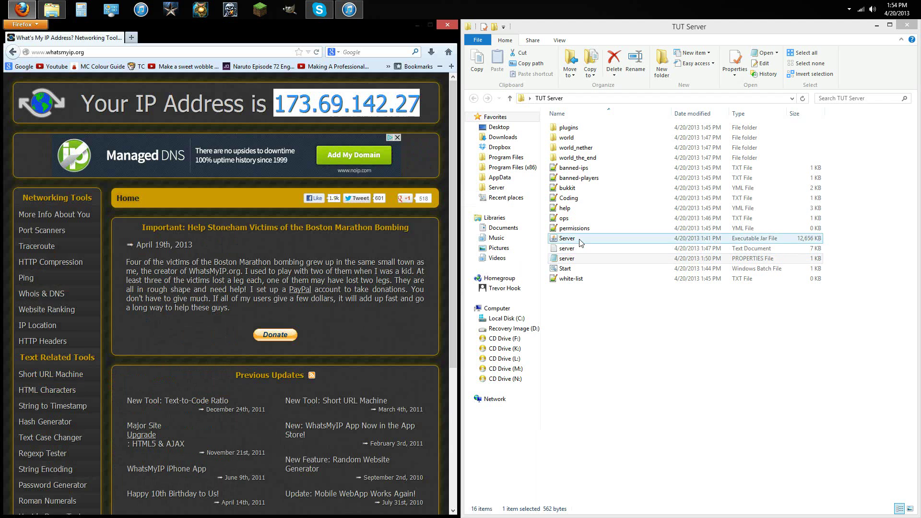
double_click(576, 270)
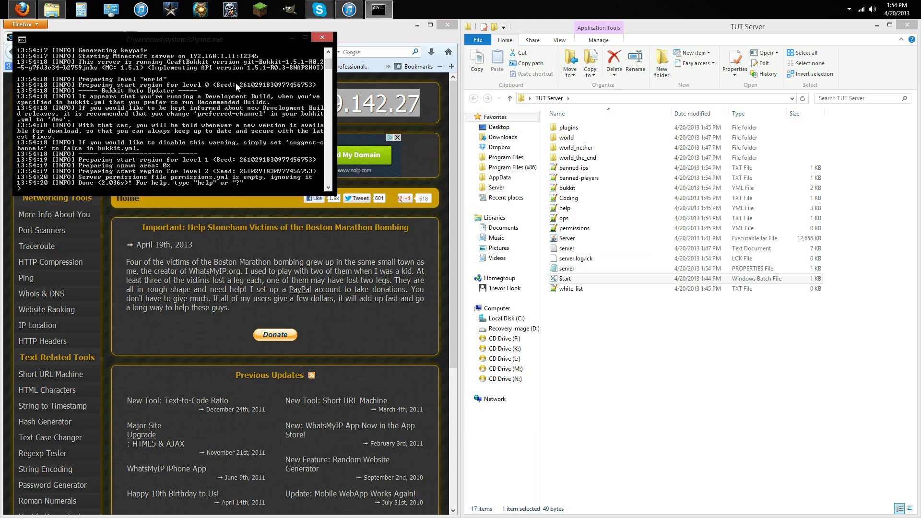
Launch Minecraft, dock its window to the free half of the screen and log in.
left_click(266, 9)
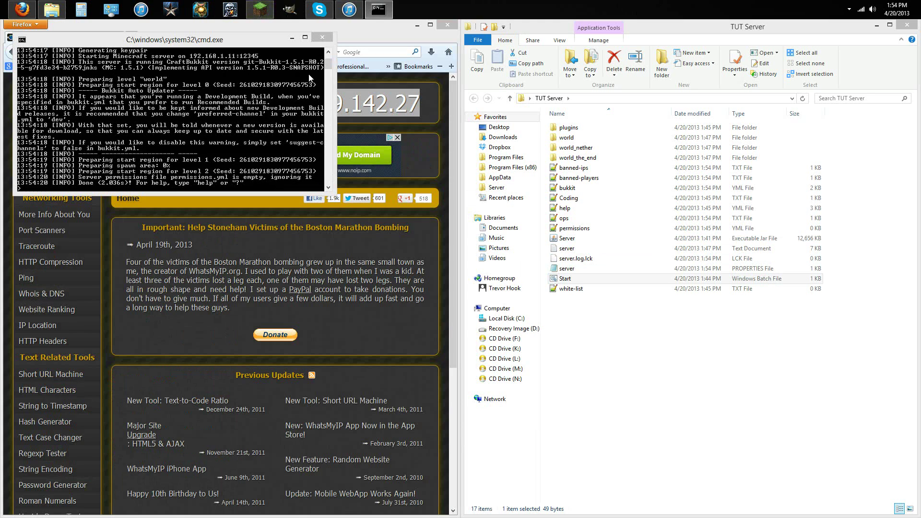
left_click_drag(437, 151, 920, 243)
left_click(909, 493)
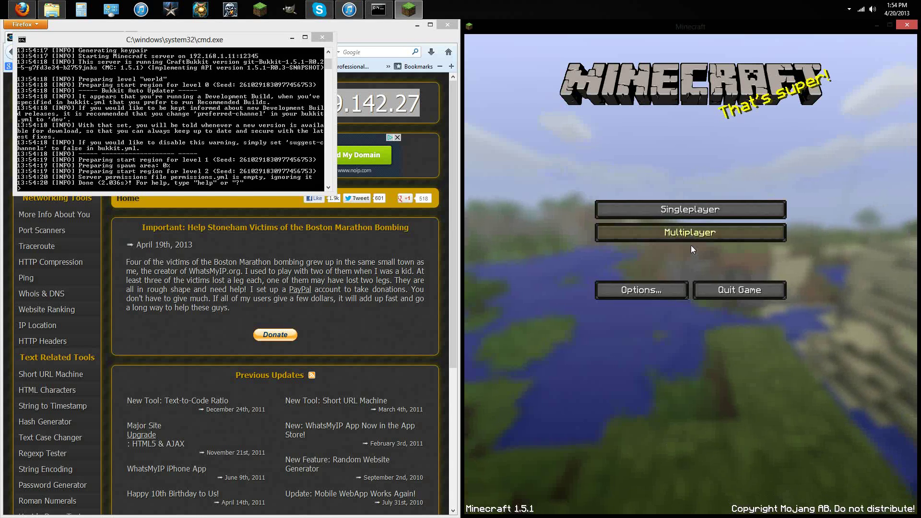
In the multiplayer Direct Connect screen, replace localhost with the copied public IP followed by :12345.
left_click(691, 238)
left_click(707, 468)
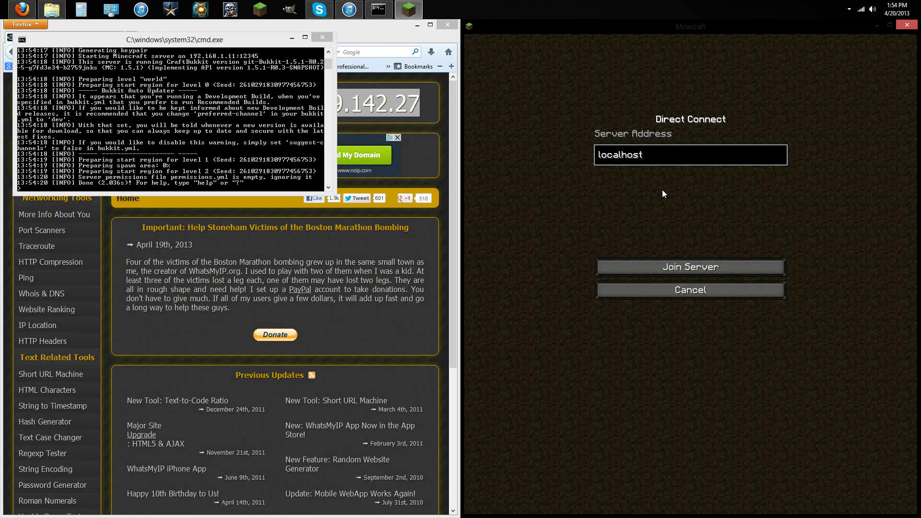
key("BackSpace")
key("BackSpace")
key("BackSpace")
key("BackSpace")
key("BackSpace")
key("BackSpace")
key("BackSpace")
key("BackSpace")
key("BackSpace")
key("ctrl+v")
type(":1234")
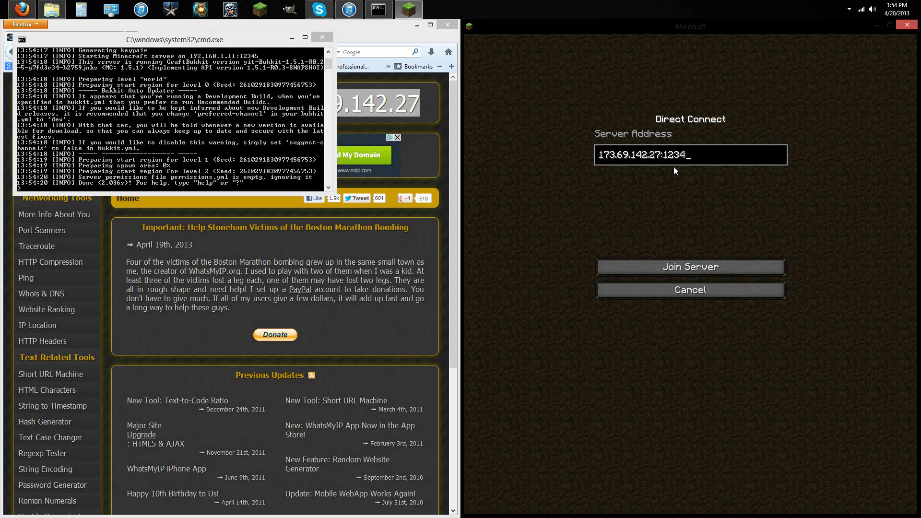
type("5")
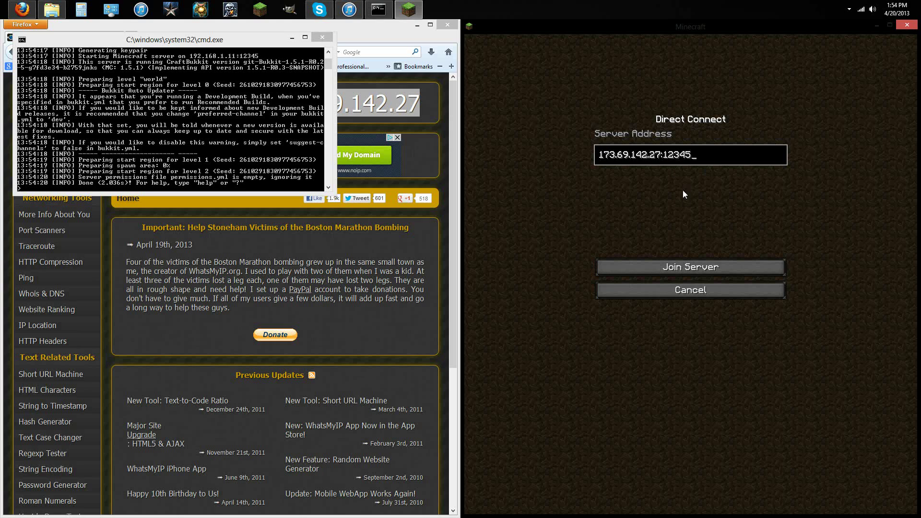
Join the server at the entered address and disconnect back to the title screen.
left_click(690, 267)
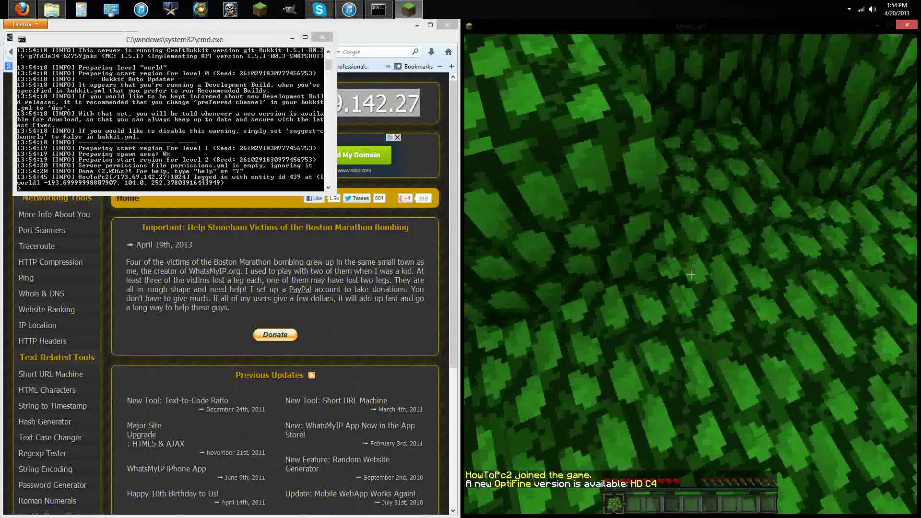
key("Escape")
left_click(678, 262)
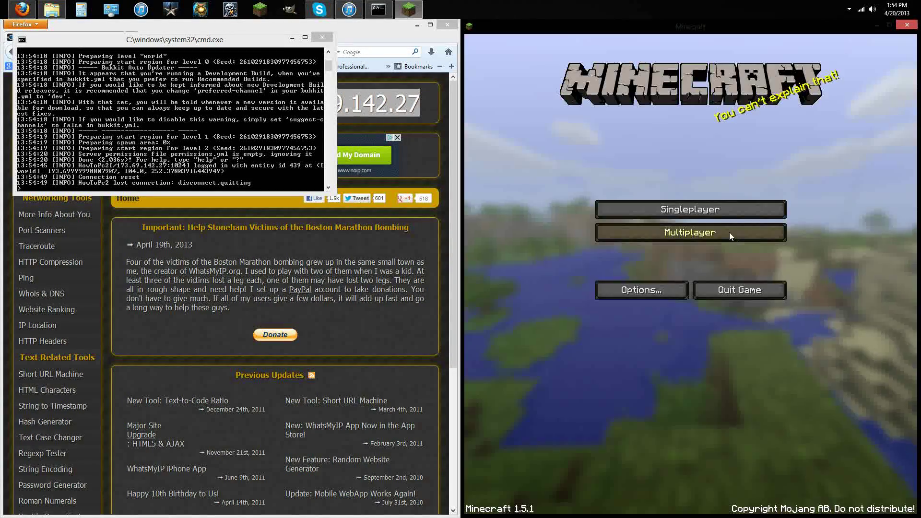
Add a multiplayer server entry using the copied public IP with port 12345 as its address.
left_click(729, 232)
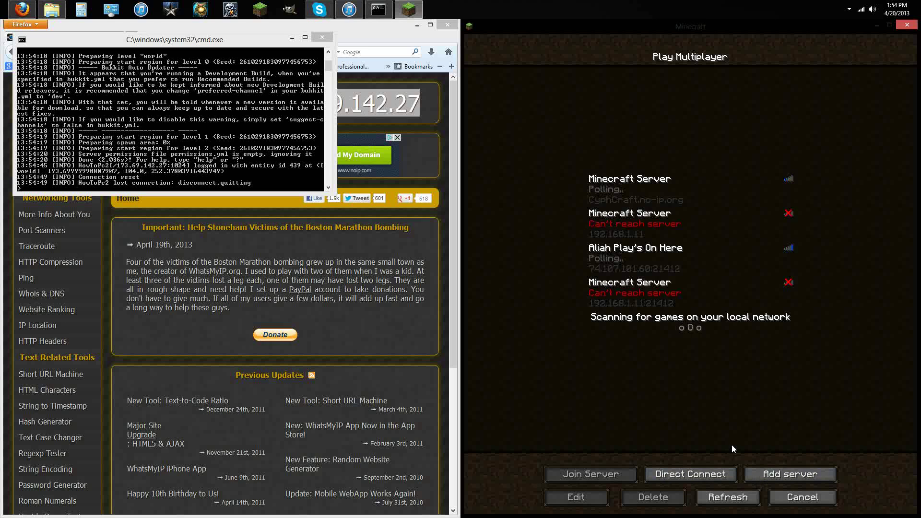
left_click(754, 475)
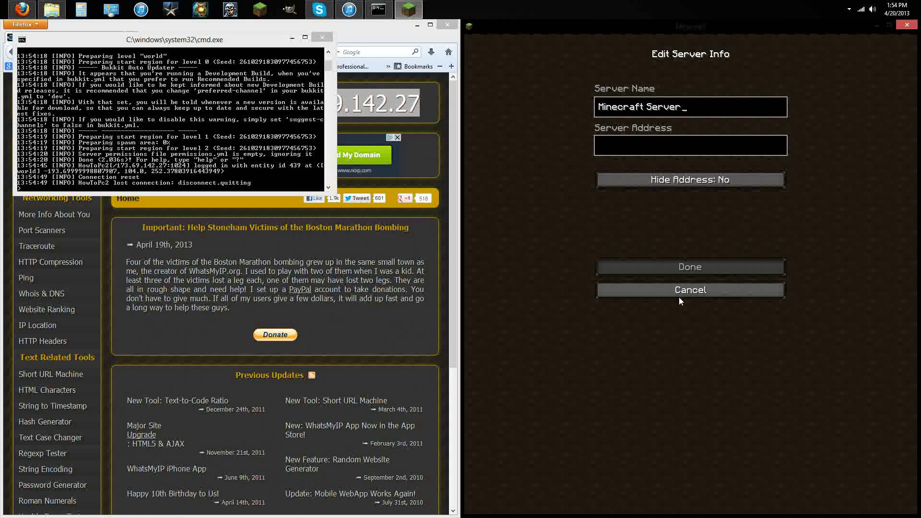
left_click(678, 149)
key("ctrl+v")
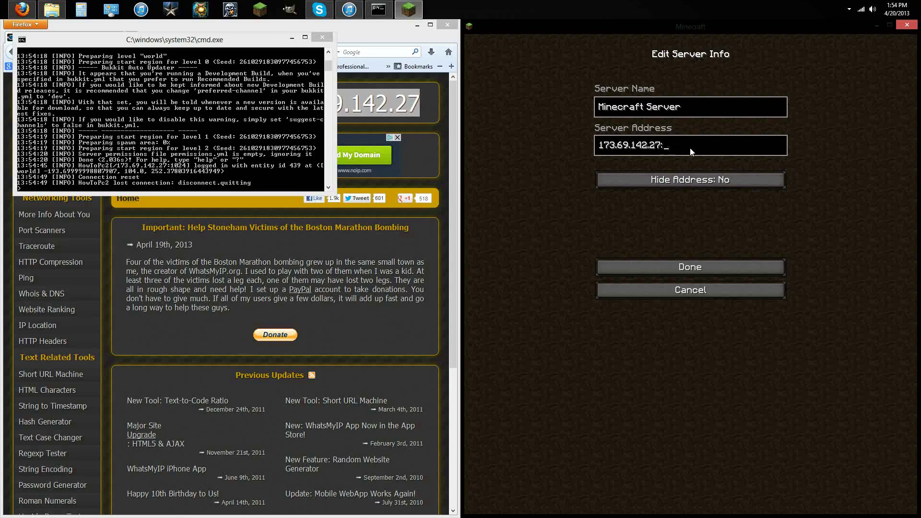
type(":12345")
left_click(703, 268)
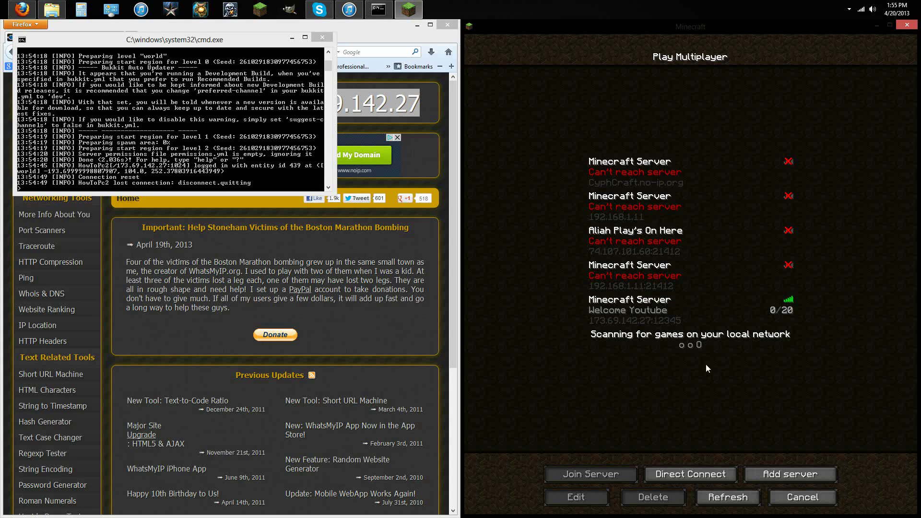
Add another server entry using only the public IP without a port, and select it in the list.
left_click(810, 475)
key("ctrl+v")
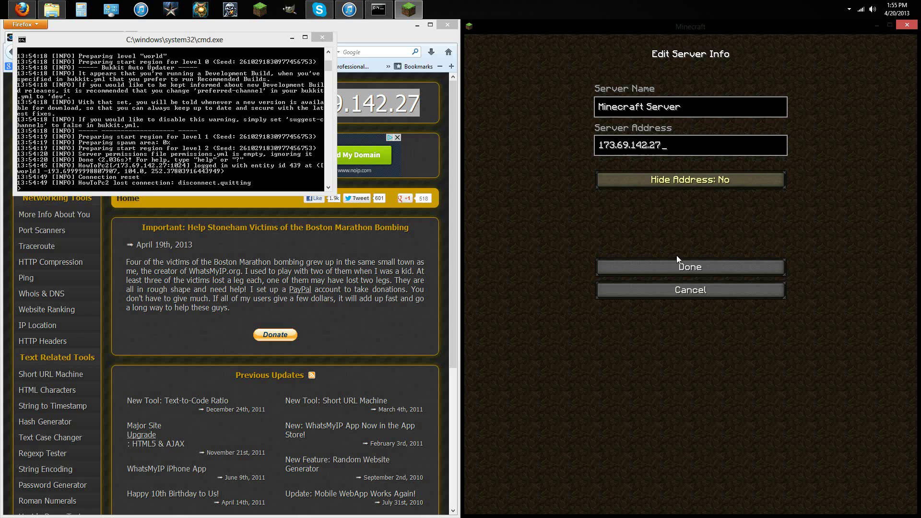
left_click(701, 265)
left_click(665, 343)
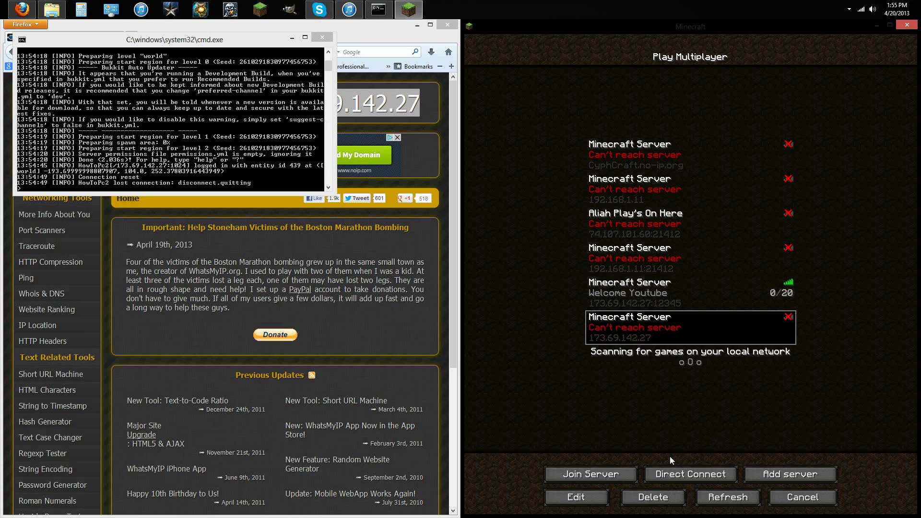
Swap the 192.168.1.11:21412 entry with the CyphCraft.no-ip.org entry in the server list.
left_click(636, 266)
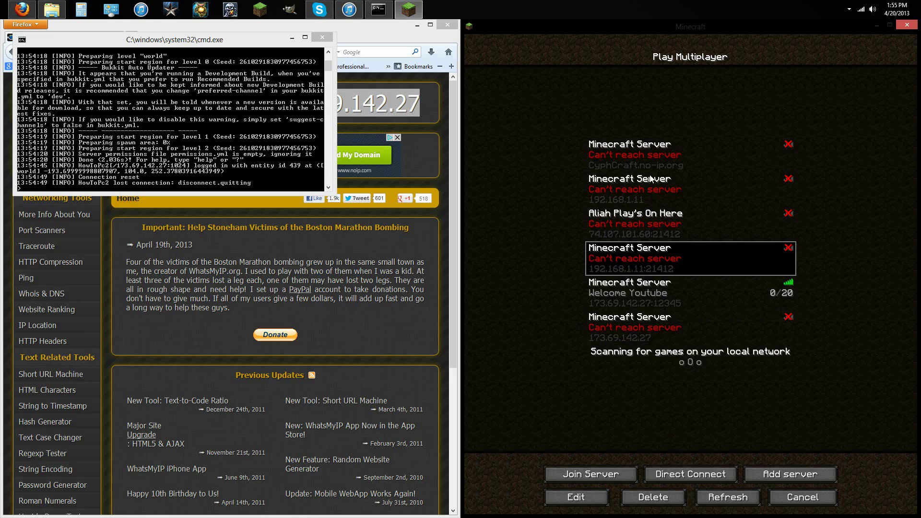
left_click(645, 166)
left_click(655, 263)
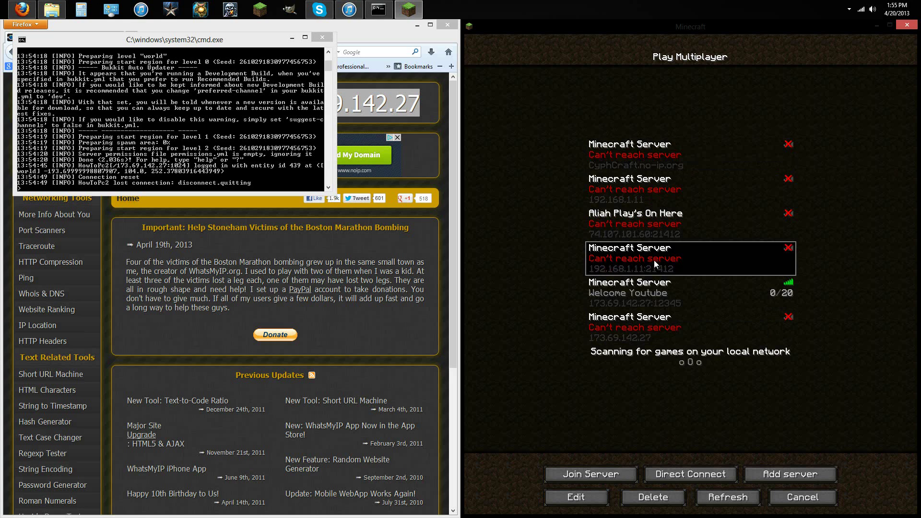
left_click(652, 168, "shift")
Refresh the server list and delete the public IP entry that has no port.
left_click(679, 322)
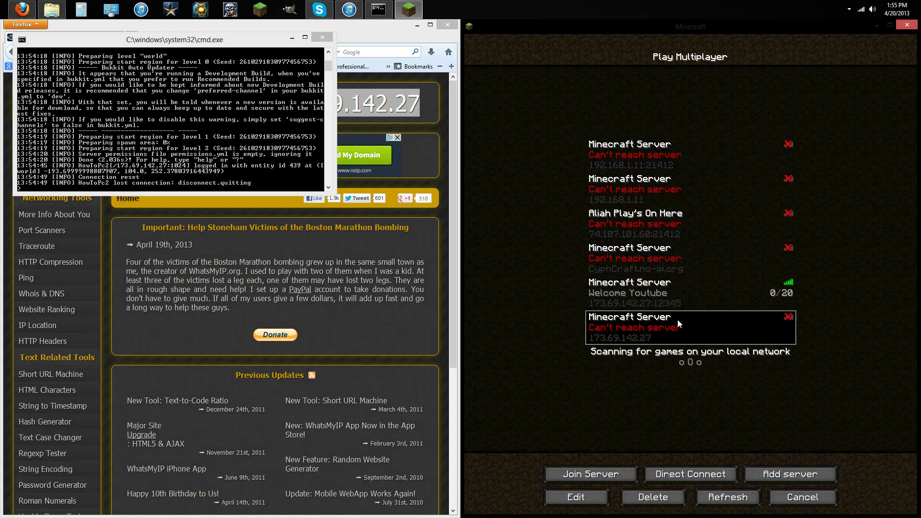
left_click(722, 491)
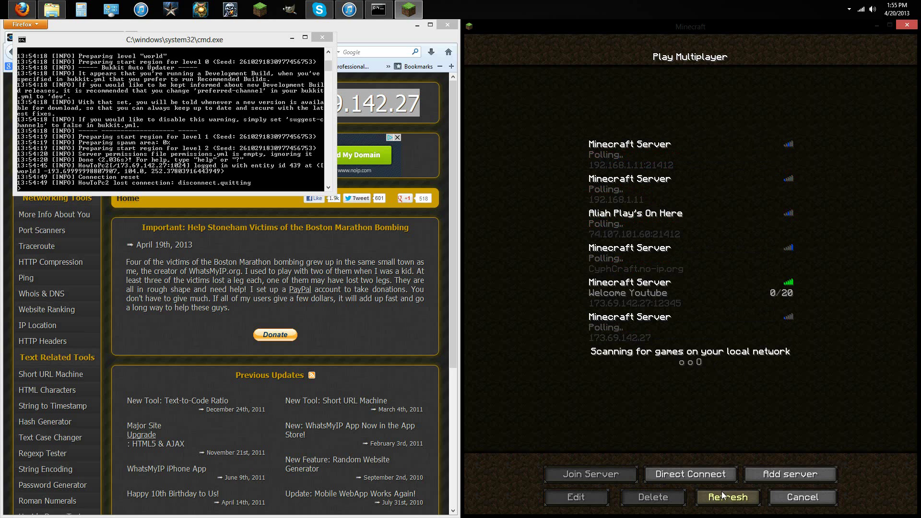
left_click(643, 329)
left_click(655, 498)
left_click(606, 223)
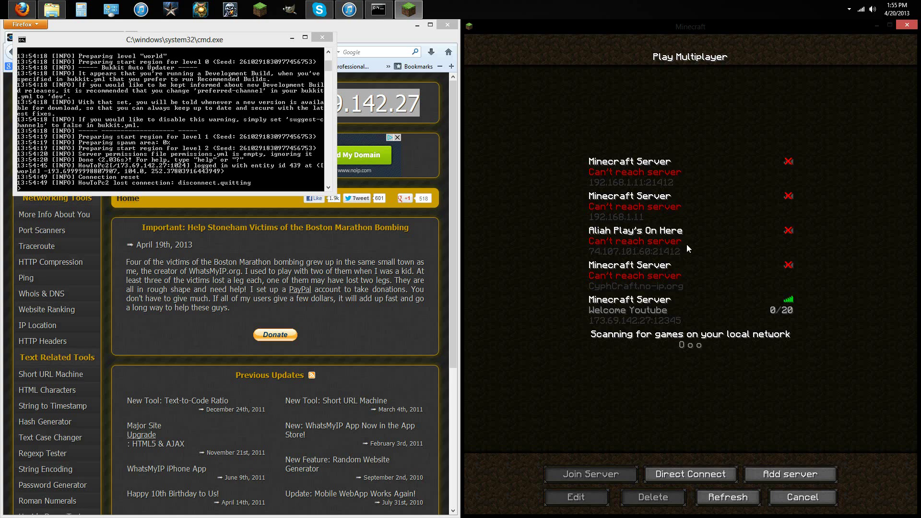
Add a server entry with the local address 192.168.1.11.
left_click(683, 317)
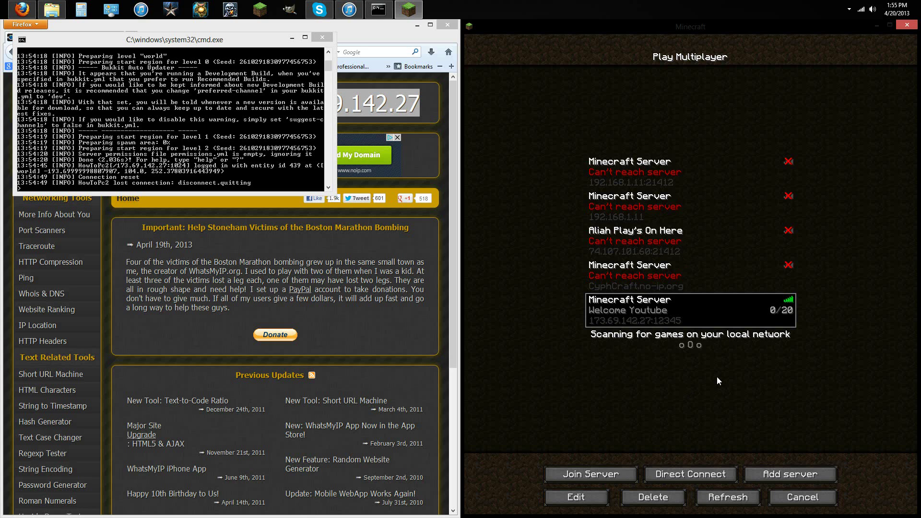
left_click(793, 477)
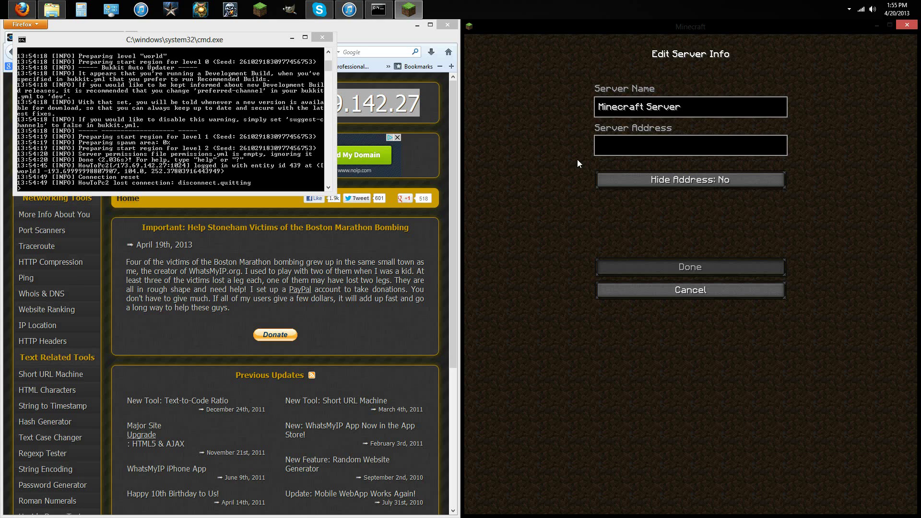
left_click(603, 142)
type("19")
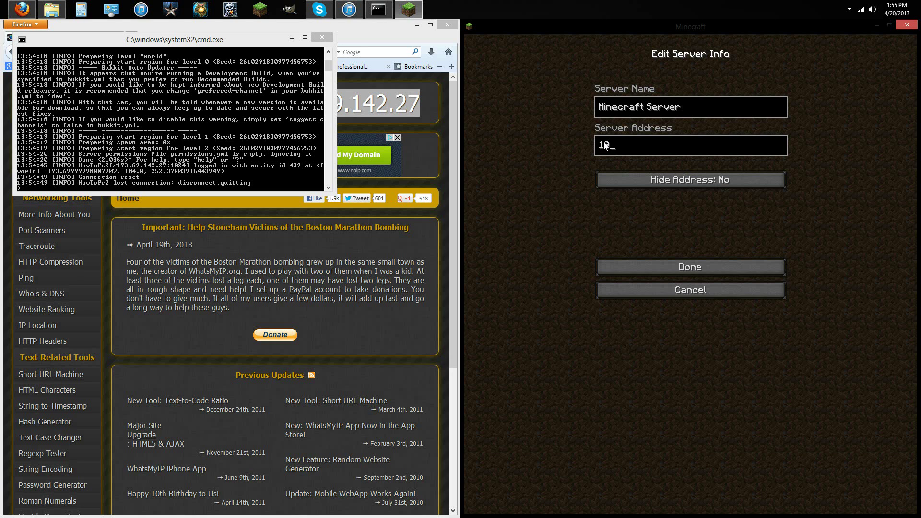
type("2.168.1.11")
left_click(667, 268)
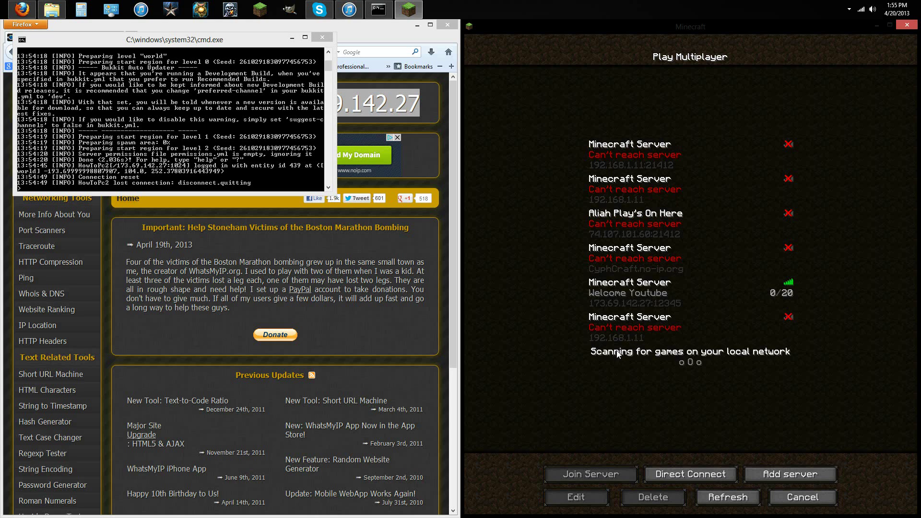
Change the newly added local server entry's address to 192.168.1.11:12345 and refresh the server list.
left_click(628, 340)
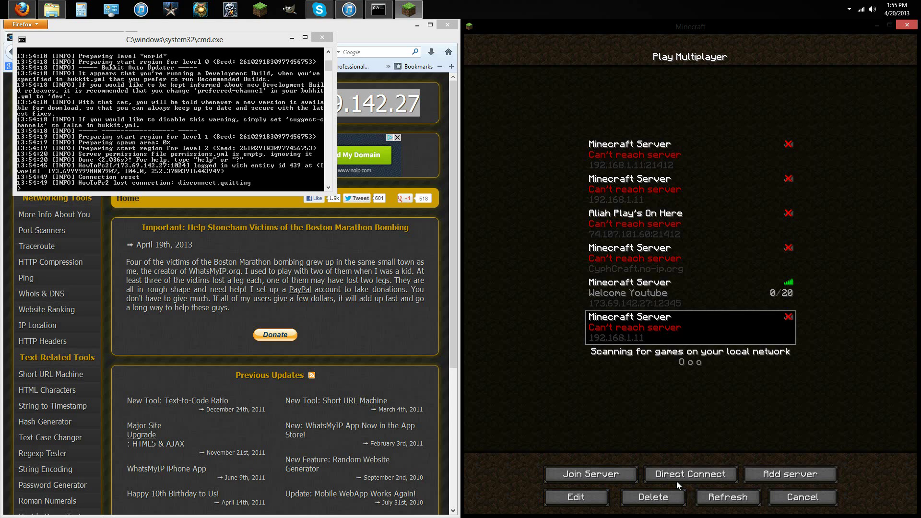
left_click(594, 495)
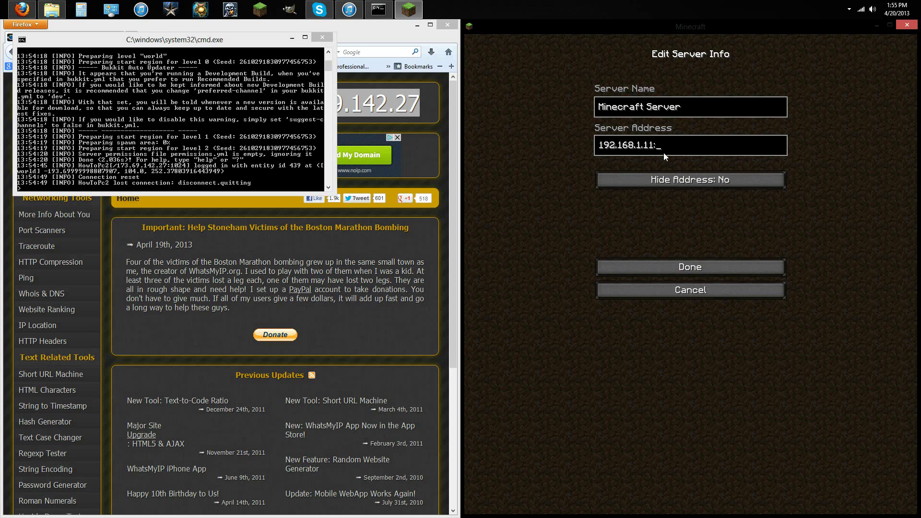
type("345")
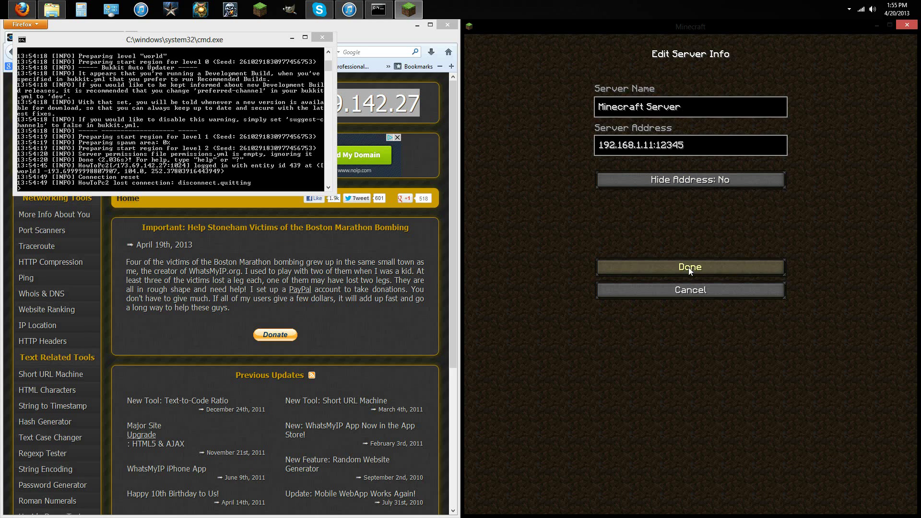
left_click(689, 266)
left_click(728, 496)
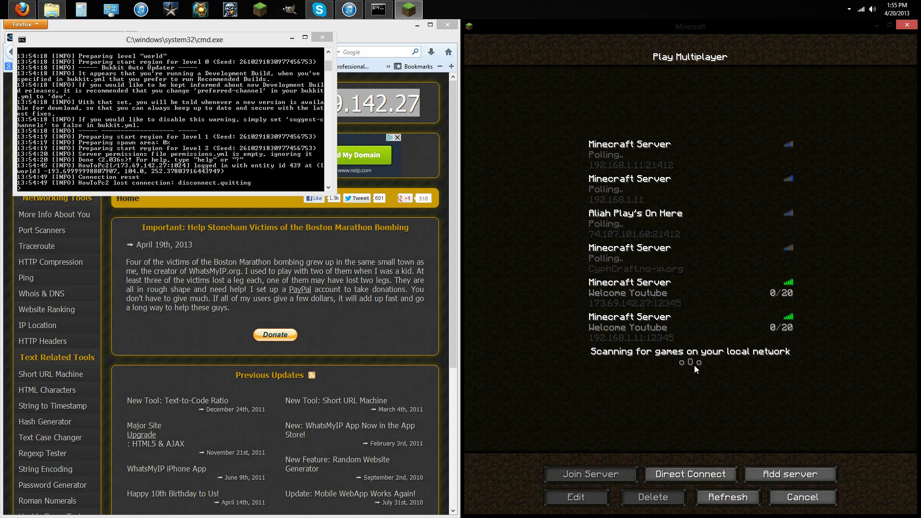
Compare the public and local server entries on port 12345 with the IP address on the whatsmyip.org page.
left_click(679, 307)
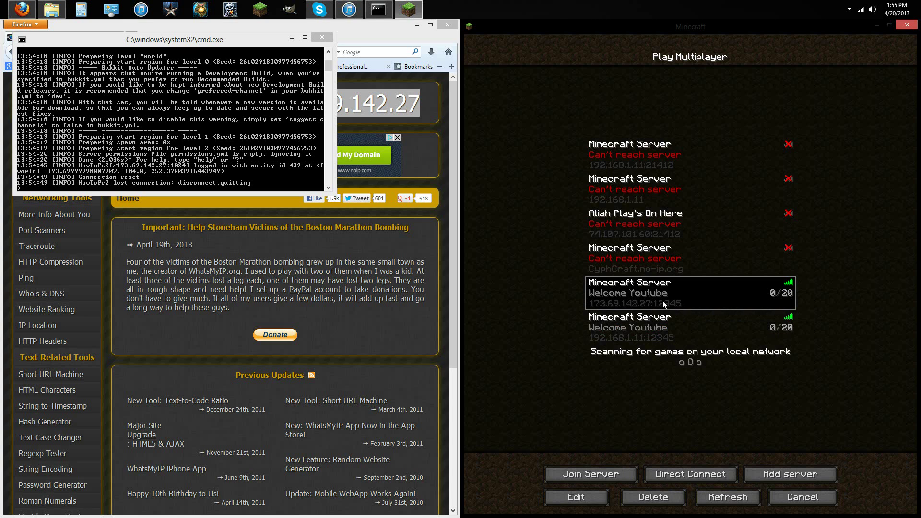
left_click(710, 325)
left_click(654, 290)
left_click(416, 113)
left_click_drag(378, 109, 274, 107)
left_click(370, 133)
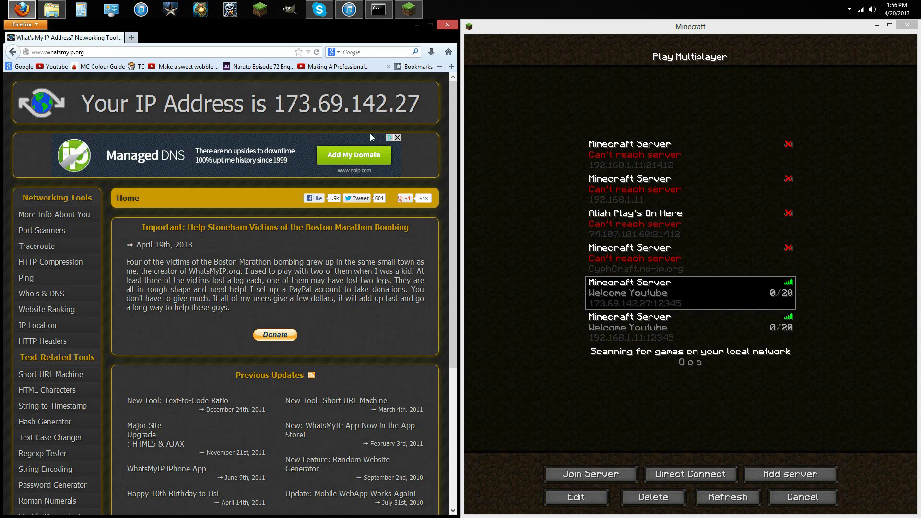
Stop the CraftBukkit server by running the stop command in its console window.
left_click(373, 15)
type("stop")
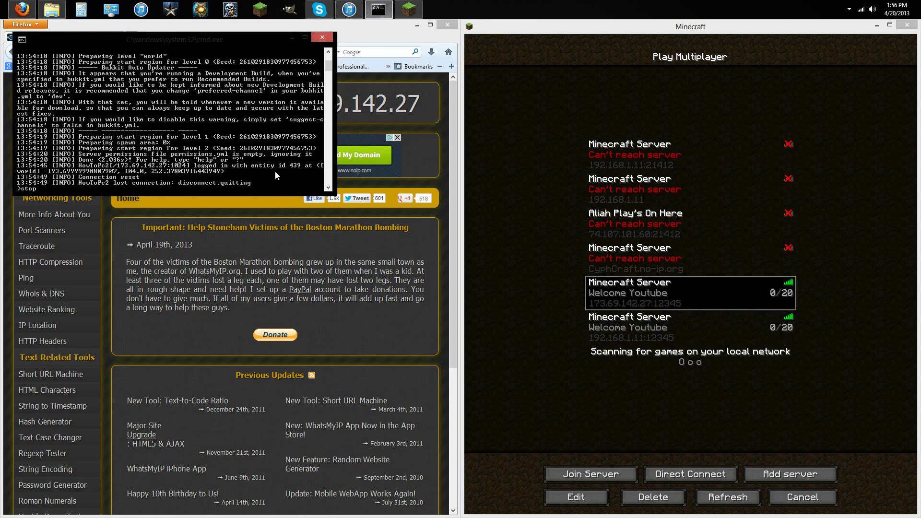
key("Return")
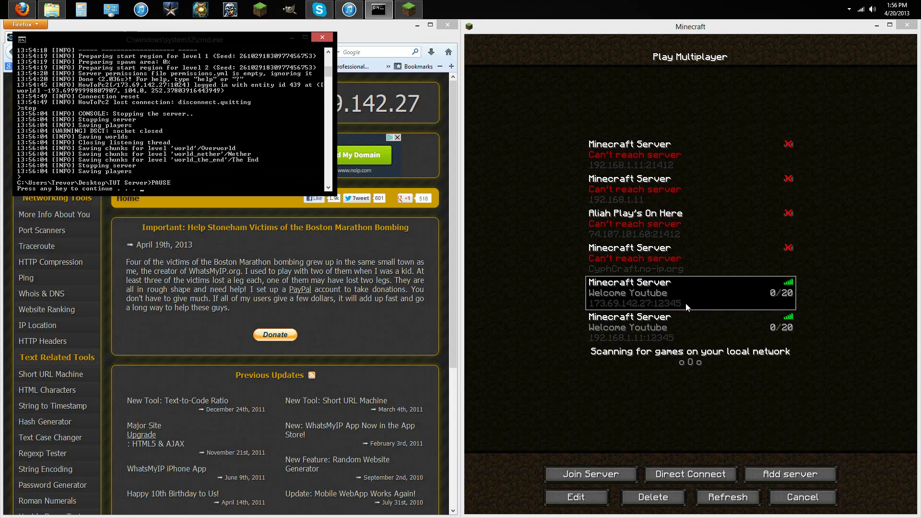
Check the public server entry's address against the IP shown on the whatsmyip.org page, and close the browser.
left_click(652, 304)
left_click(651, 325)
left_click(651, 298)
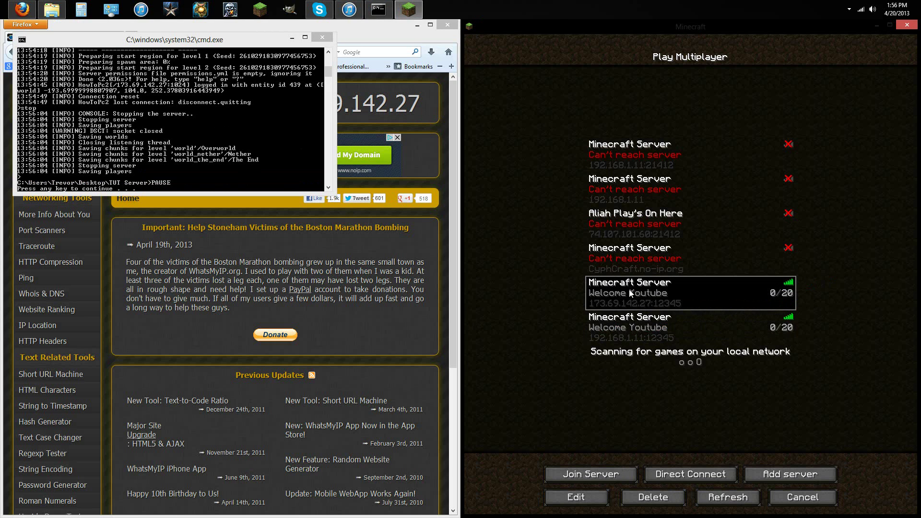
double_click(596, 303)
left_click(694, 299)
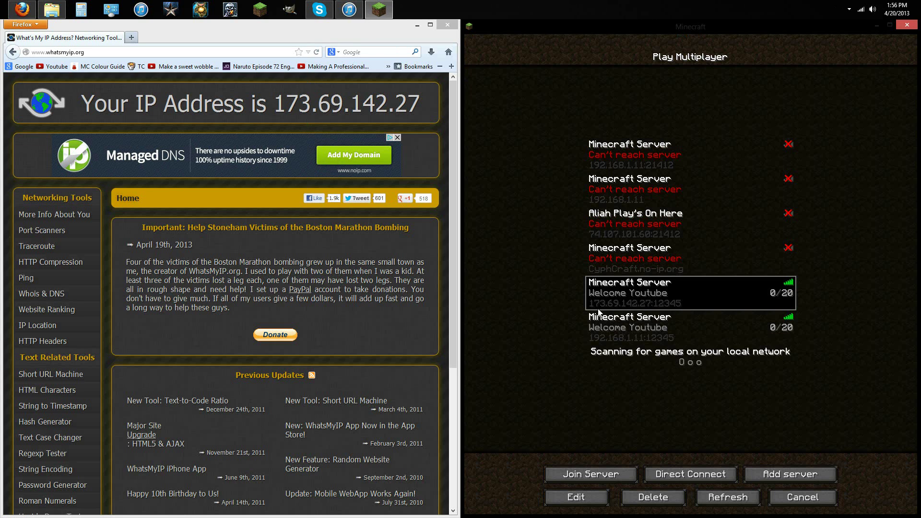
left_click_drag(274, 103, 422, 111)
left_click(425, 120)
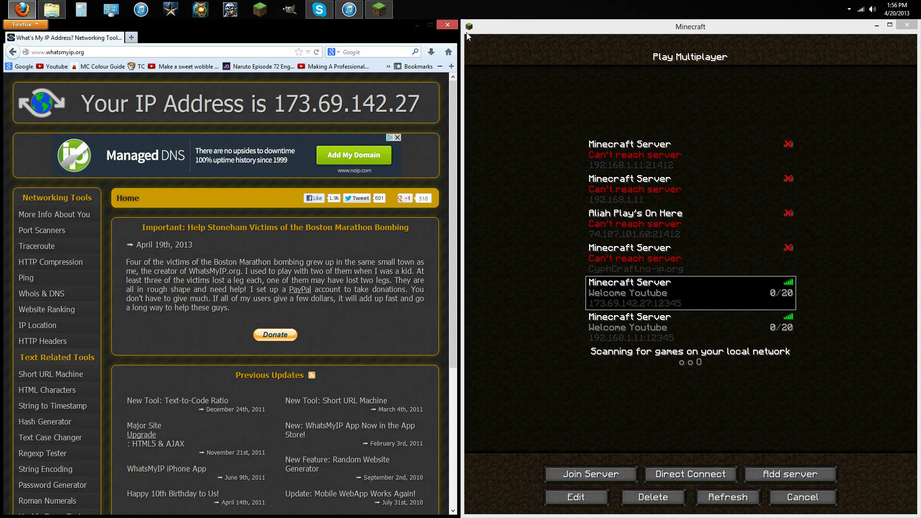
left_click(454, 26)
Delete the public and local server entries on port 12345 from the multiplayer list and close Minecraft.
left_click_drag(479, 29, 356, 19)
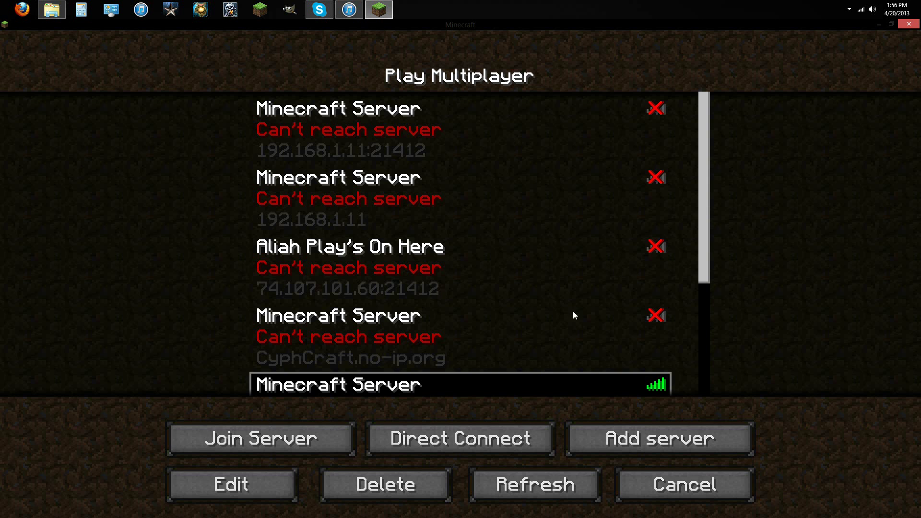
scroll(694, 392, "down", 3)
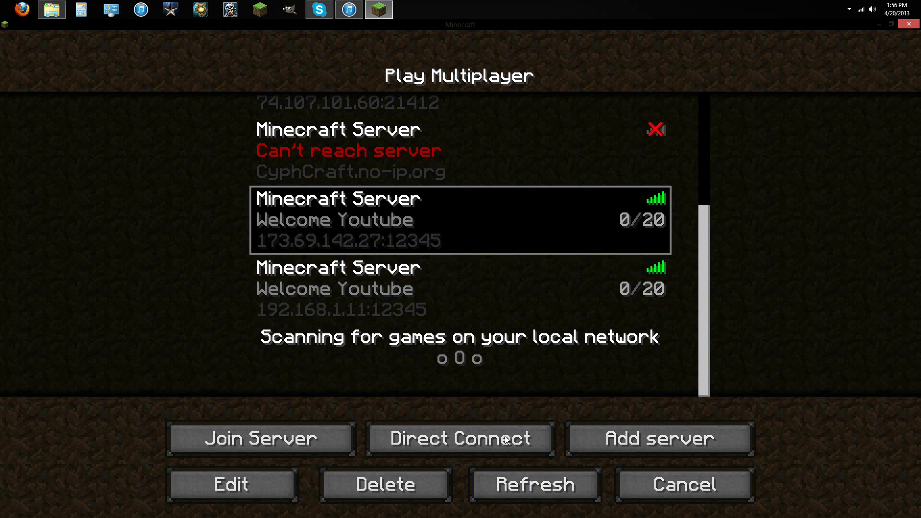
left_click(384, 471)
left_click(356, 326)
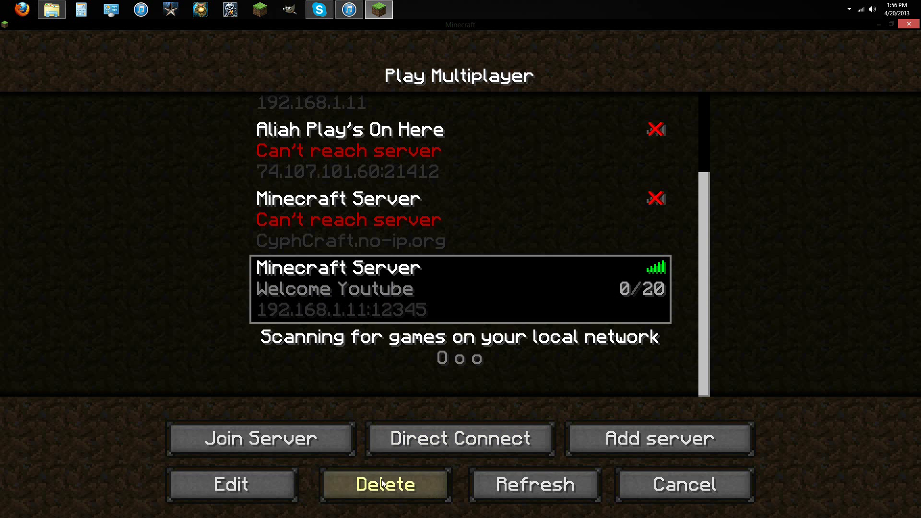
left_click(369, 483)
left_click(324, 321)
left_click(909, 25)
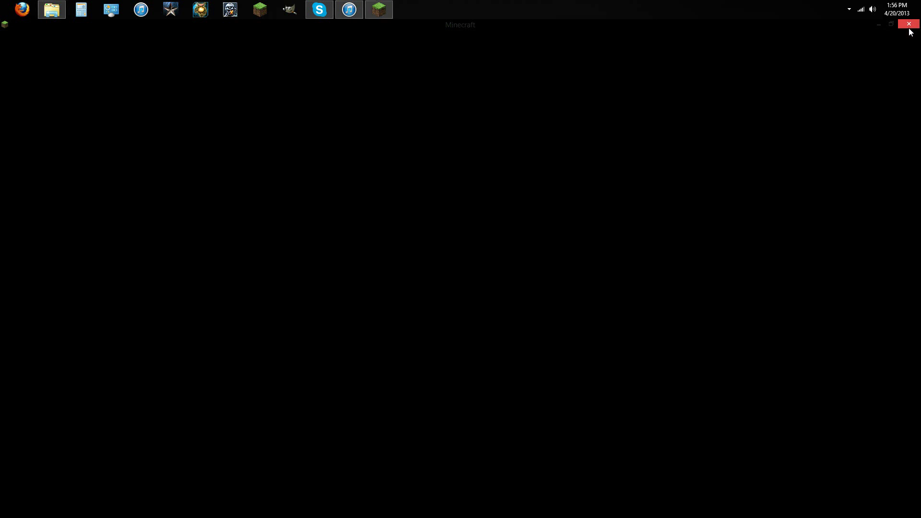
left_click_drag(719, 324, 692, 402)
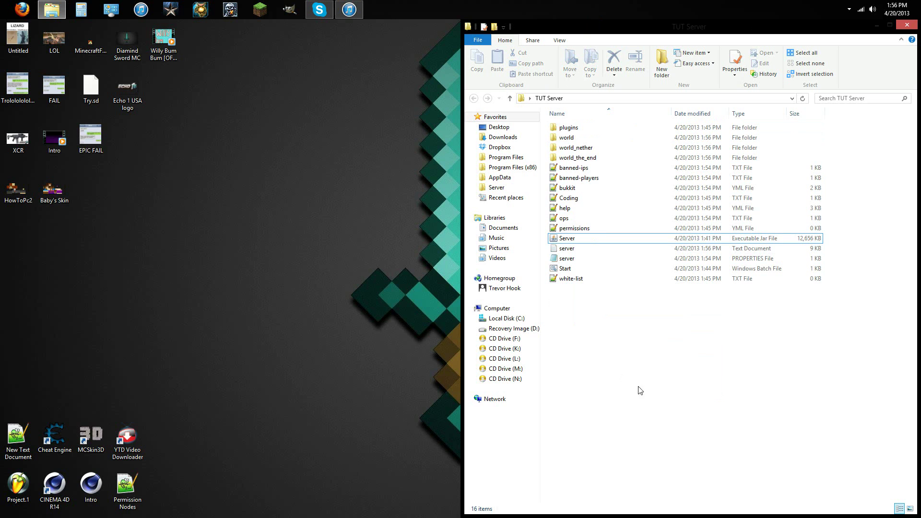
left_click_drag(642, 386, 577, 118)
left_click(835, 269)
left_click_drag(632, 432, 705, 380)
Move the Coding text file from the TUT Server folder to the desktop and close the folder window.
left_click(568, 260)
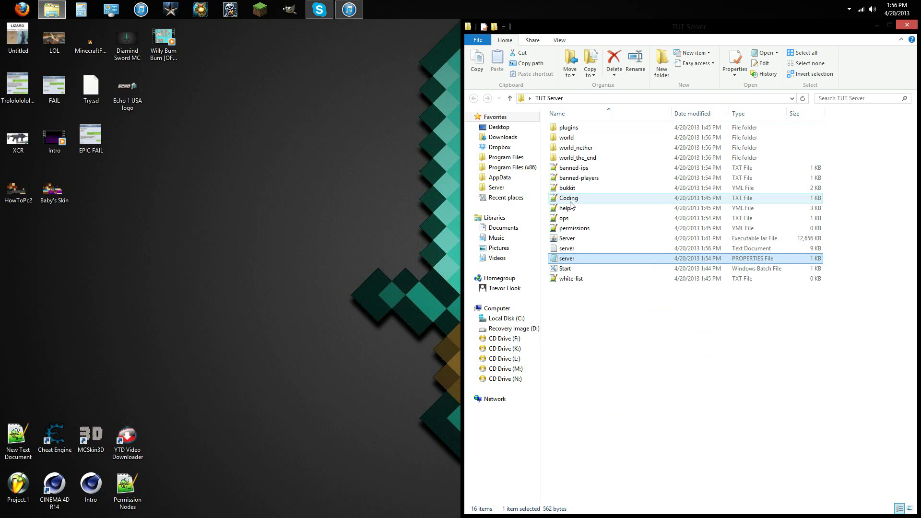
left_click_drag(572, 203, 897, 228)
left_click(907, 25)
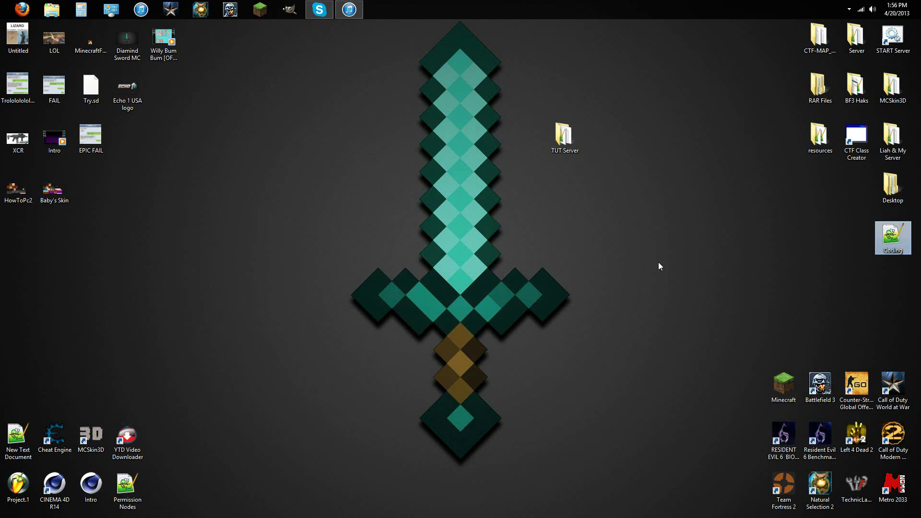
Permanently delete the TUT Server folder from the desktop.
left_click_drag(659, 262, 502, 112)
key("shift+Delete")
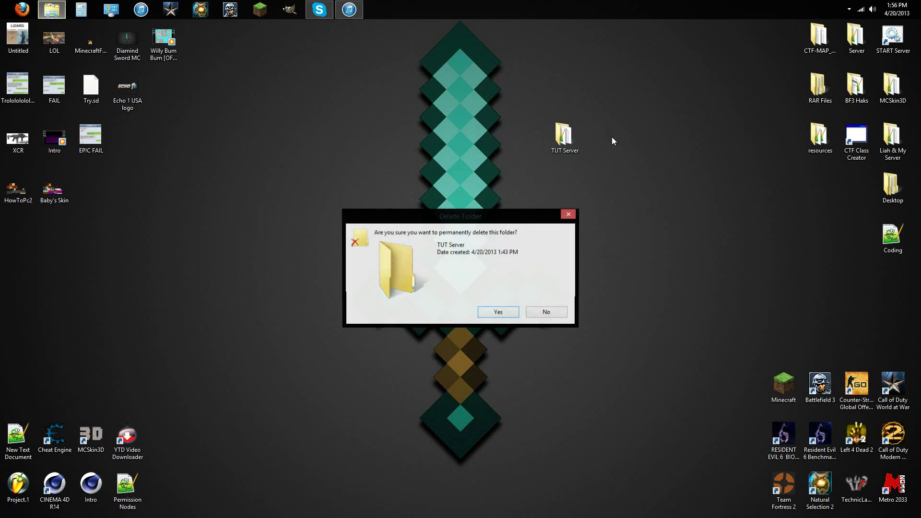
left_click(499, 312)
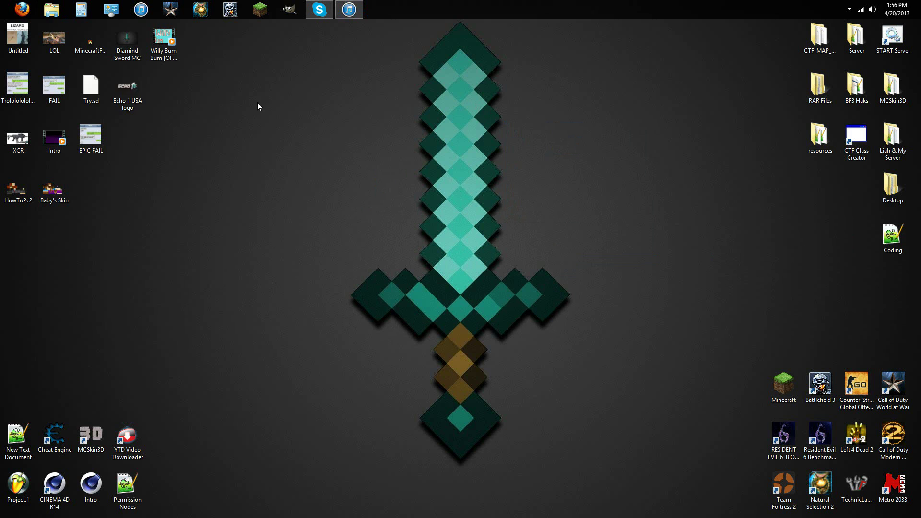
Open a new Firefox window.
left_click(20, 9)
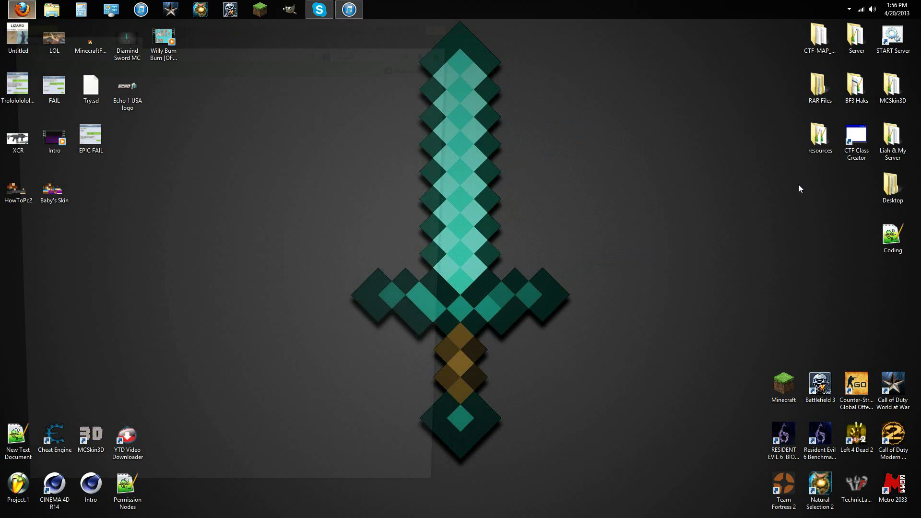